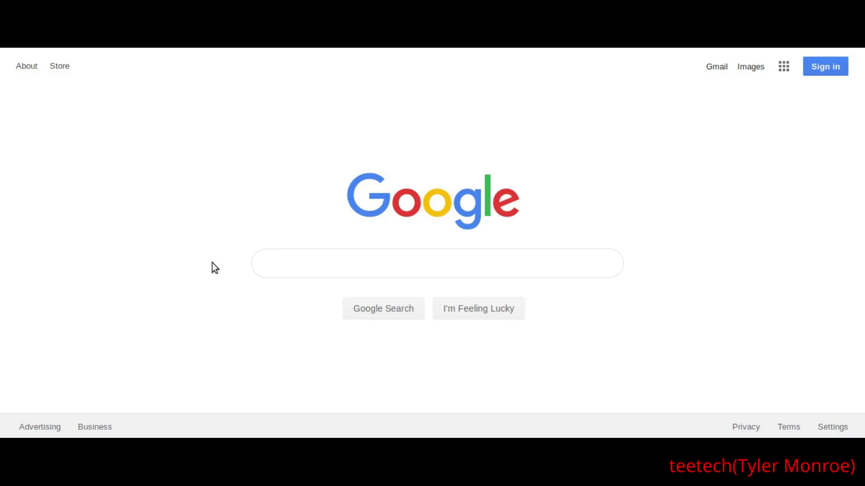
Search Google for 'smoothwall' and open the Smoothwall Express result
left_click(321, 265)
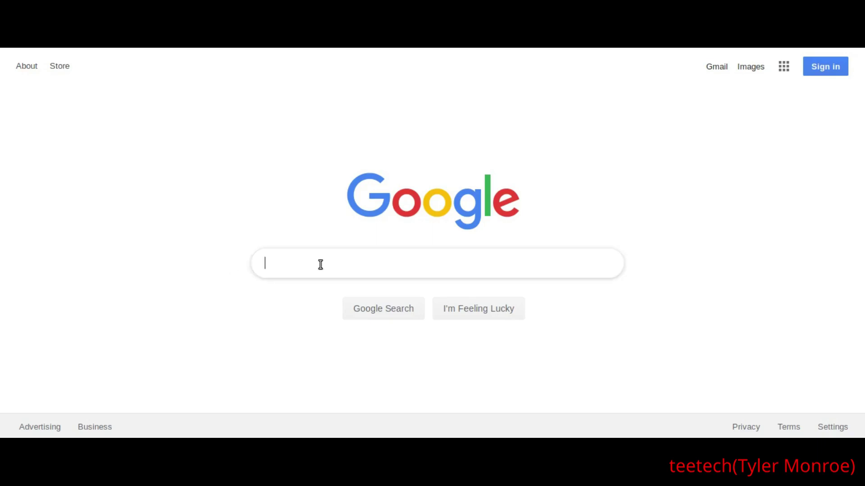
type("smoo")
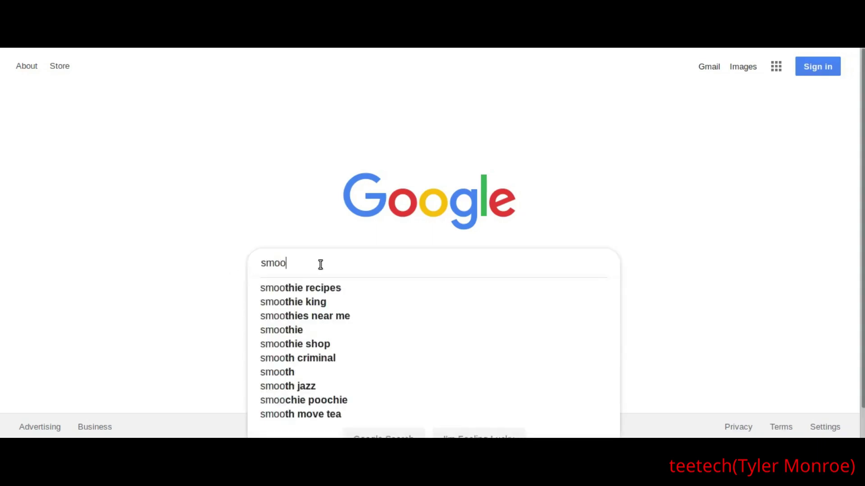
type("thwall")
key("Return")
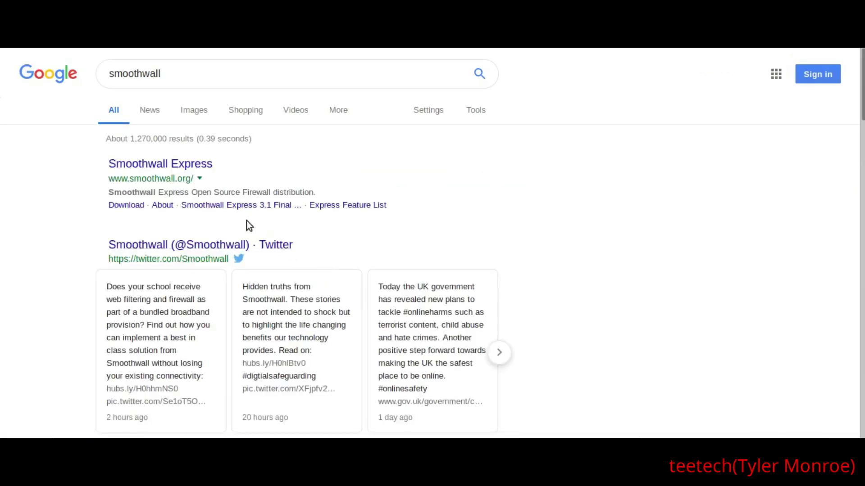
left_click(145, 168)
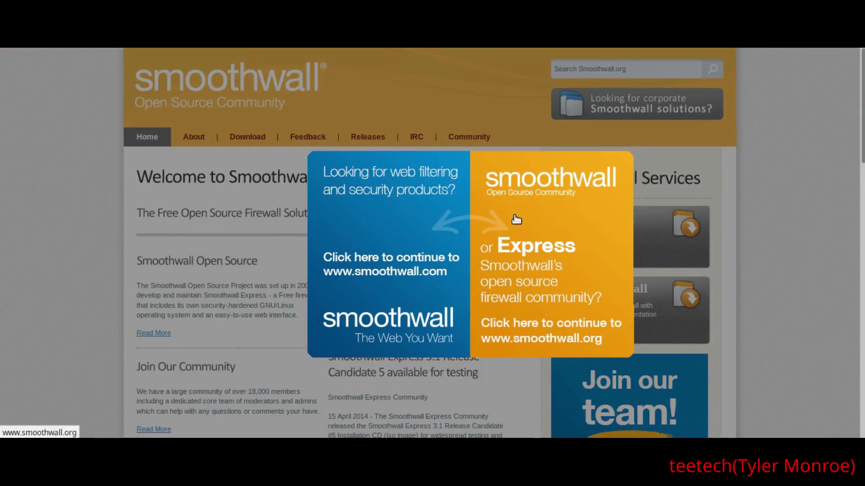
Continue to the smoothwall.org Express site and open its Download page
left_click(517, 219)
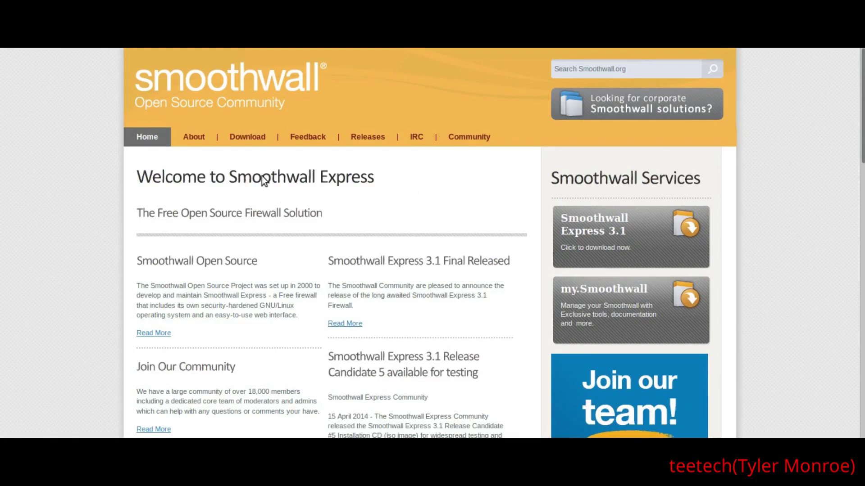
left_click(247, 137)
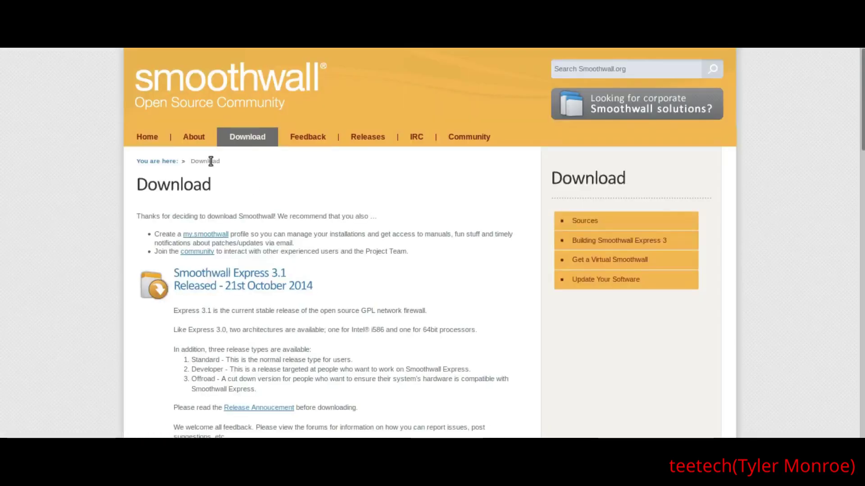
scroll(53, 226, "down", 6)
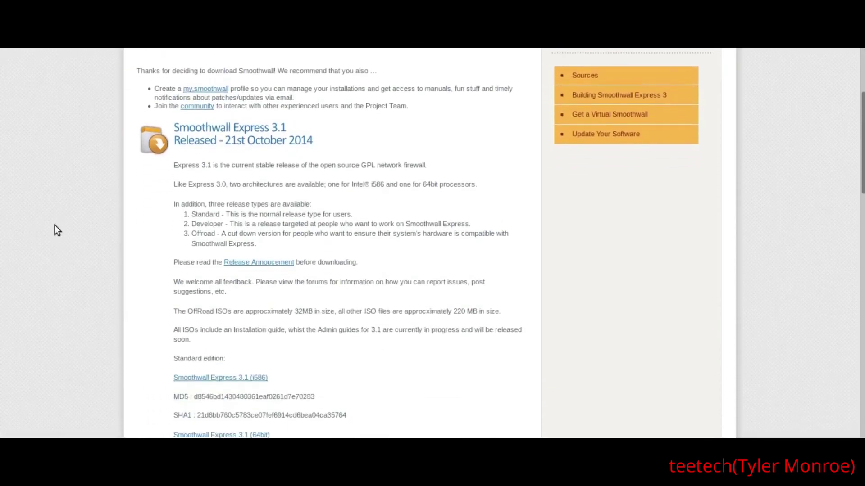
scroll(55, 226, "down", 2)
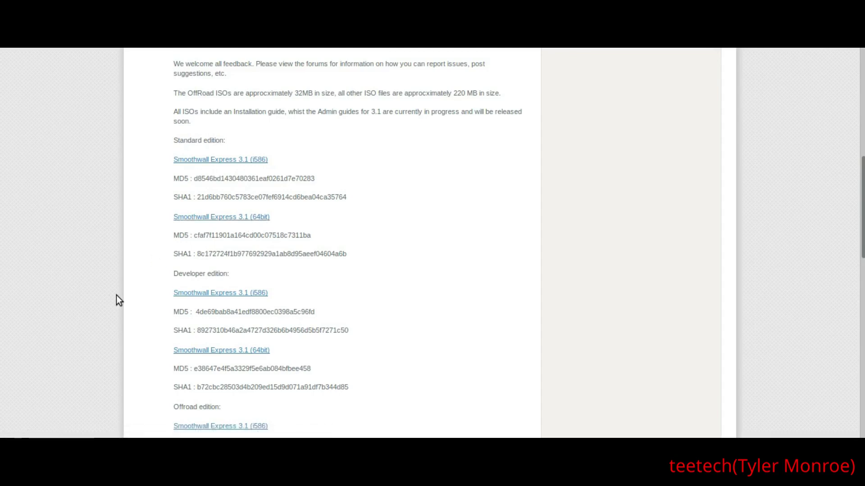
scroll(116, 296, "down", 1)
Review the Developer edition i586 link and the Express 3.1 ISO checksums
left_click_drag(161, 240, 229, 239)
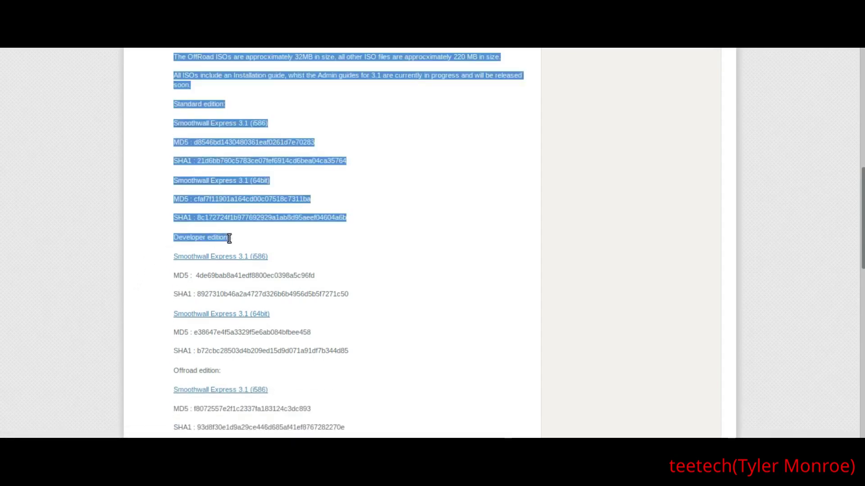
left_click(163, 234)
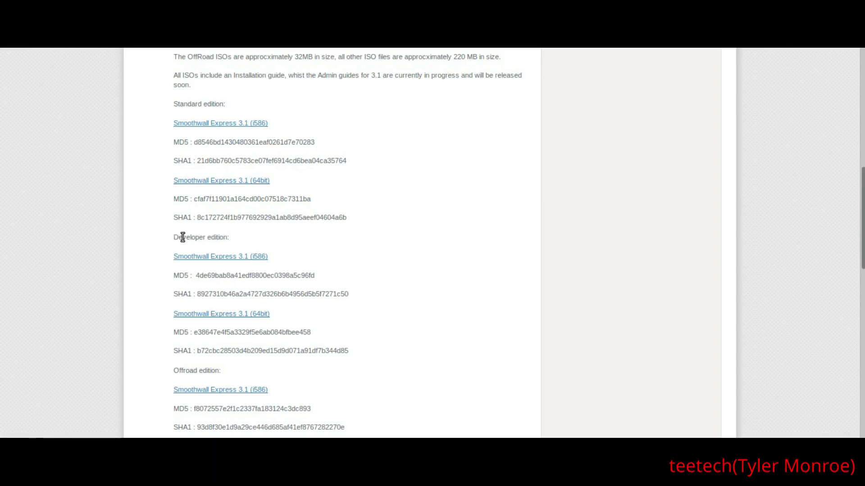
left_click_drag(174, 238, 276, 263)
left_click(294, 266)
scroll(167, 302, "down", 1)
scroll(164, 307, "down", 3)
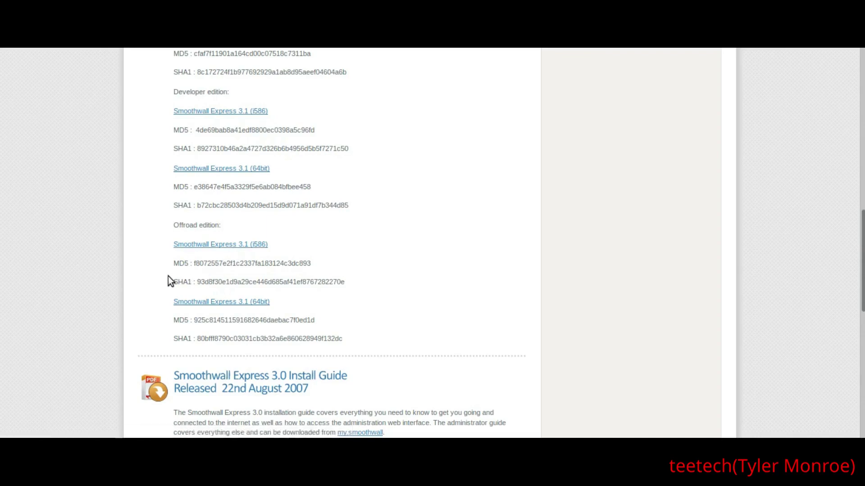
scroll(161, 272, "up", 6)
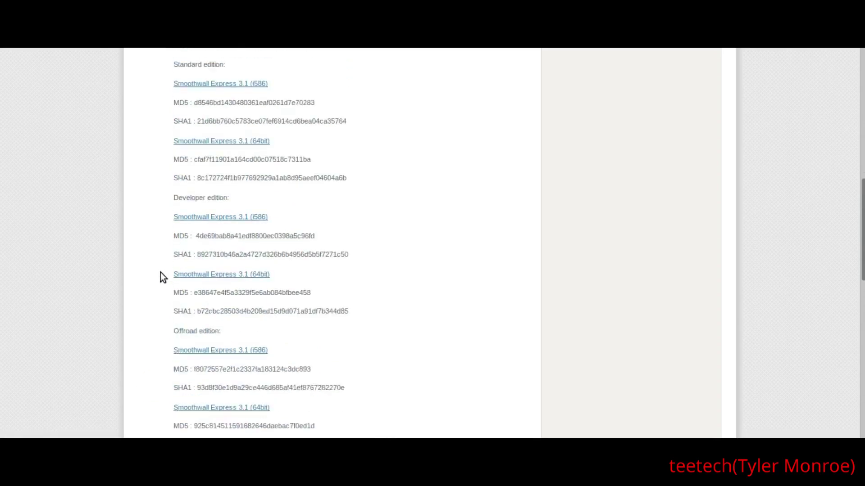
scroll(160, 272, "up", 5)
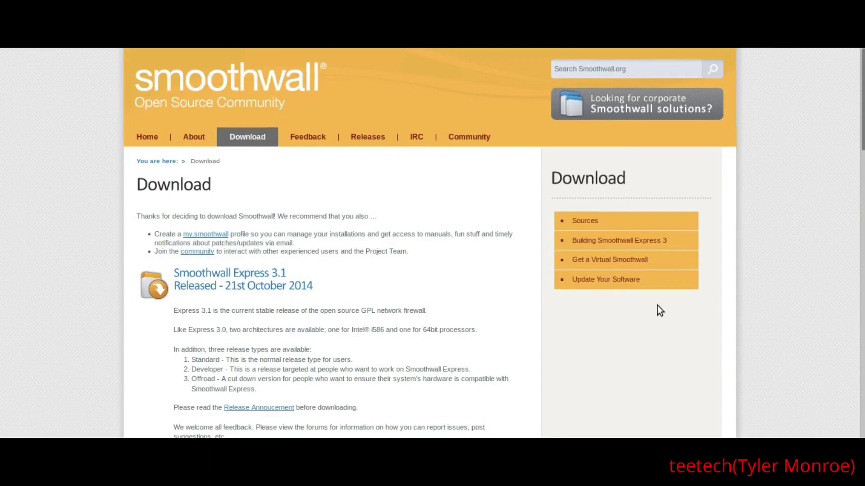
Follow the Standard edition Smoothwall Express 3.1 (64bit) link to its SourceForge page
left_click(811, 438)
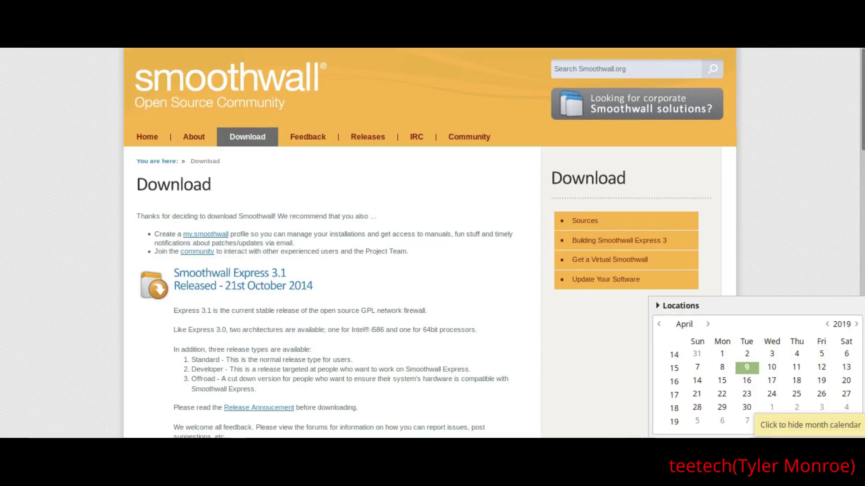
left_click(811, 438)
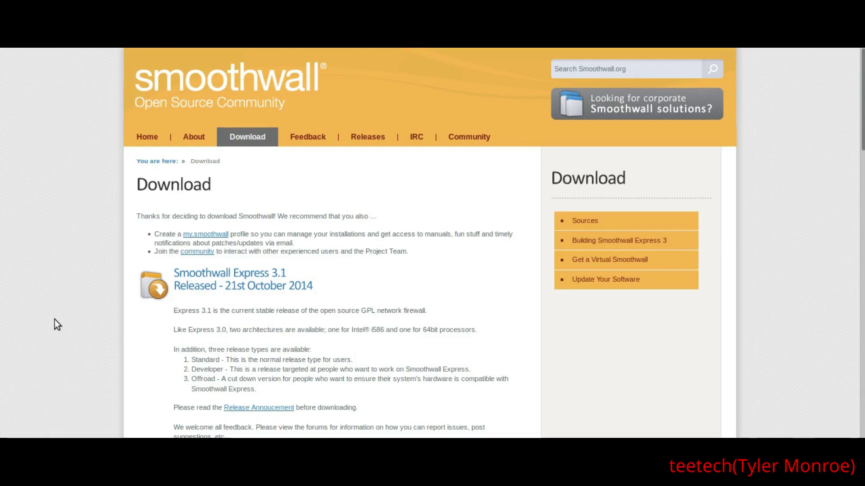
scroll(55, 320, "down", 9)
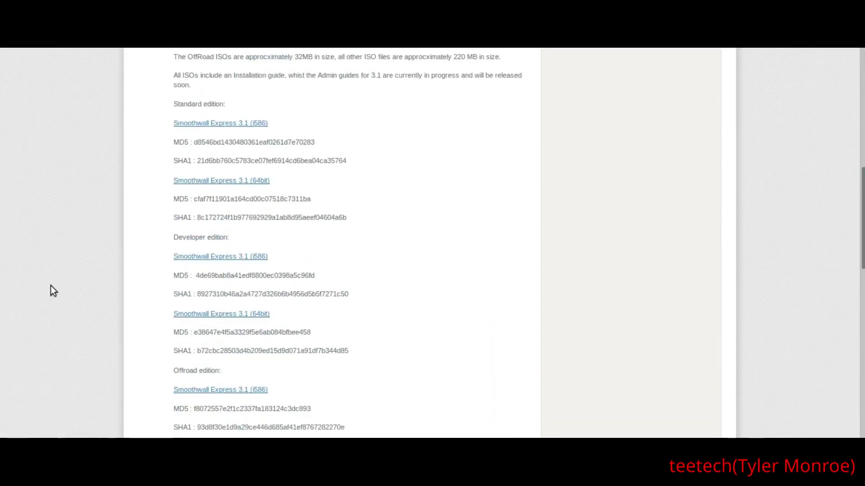
scroll(51, 286, "up", 2)
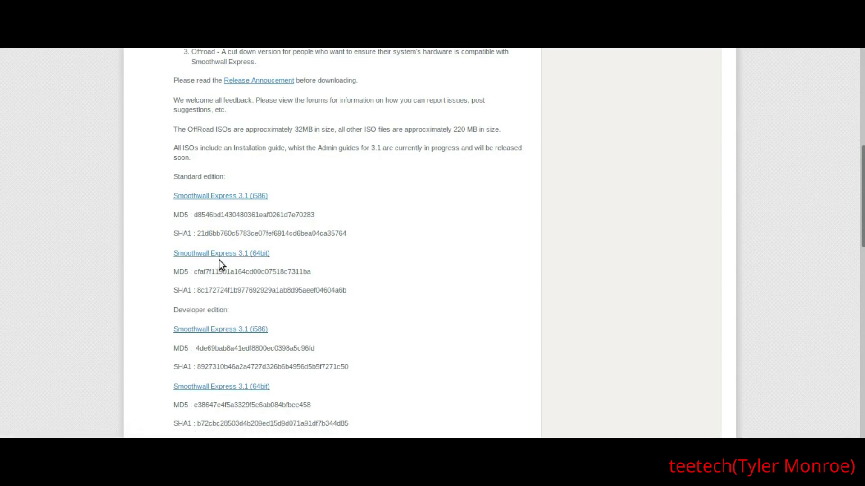
left_click(242, 259)
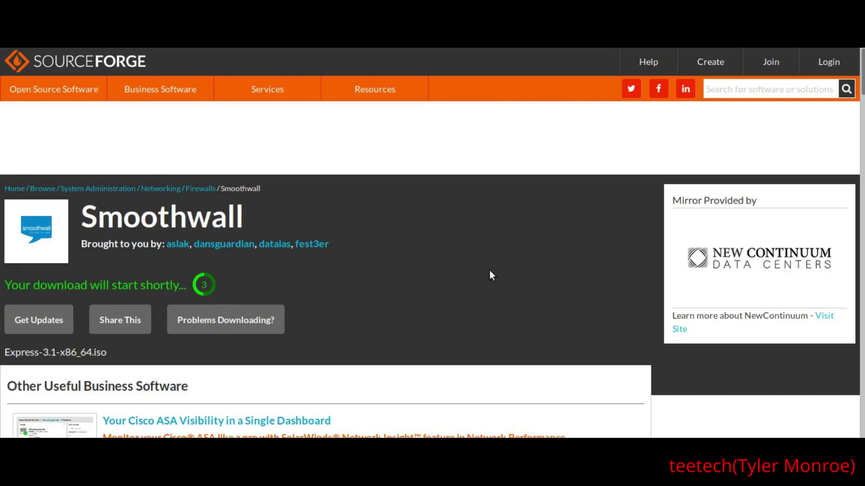
Save Express-3.1-x86_64.iso to disk as a file
scroll(489, 275, "down", 1)
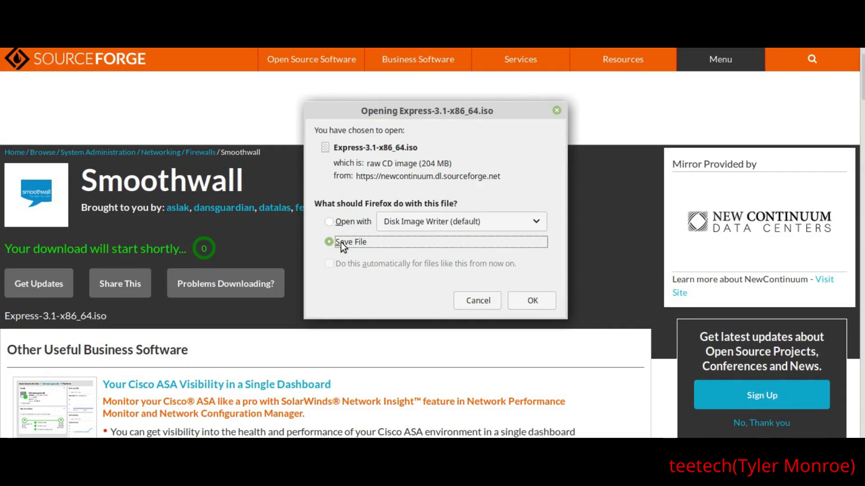
left_click(525, 312)
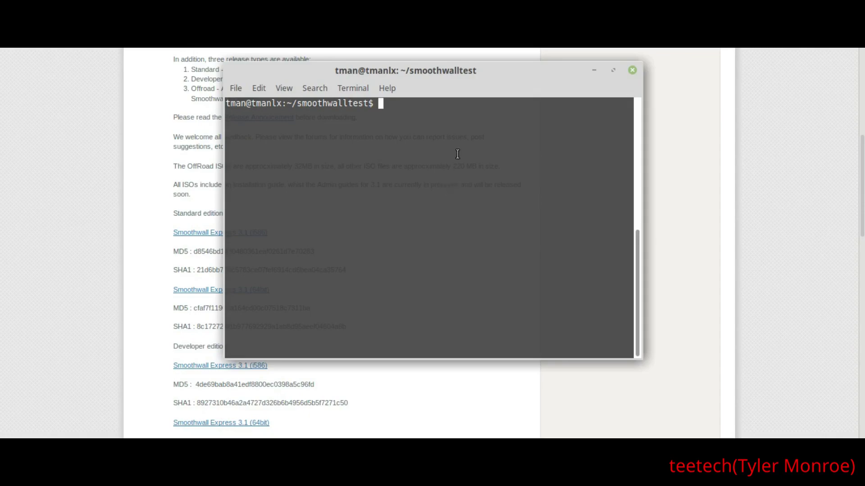
In a terminal in smoothwalltest, list files and compute the MD5 of Express-3.1-x86_64.iso
left_click(134, 172)
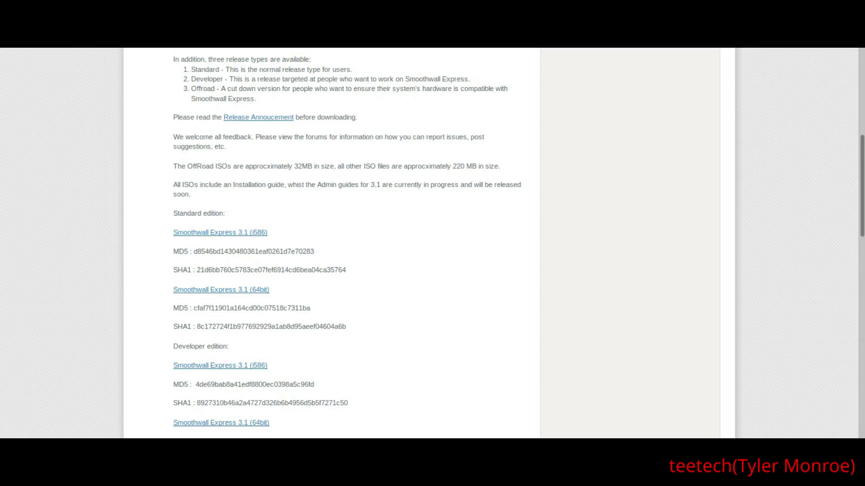
key("ctrl+alt+t")
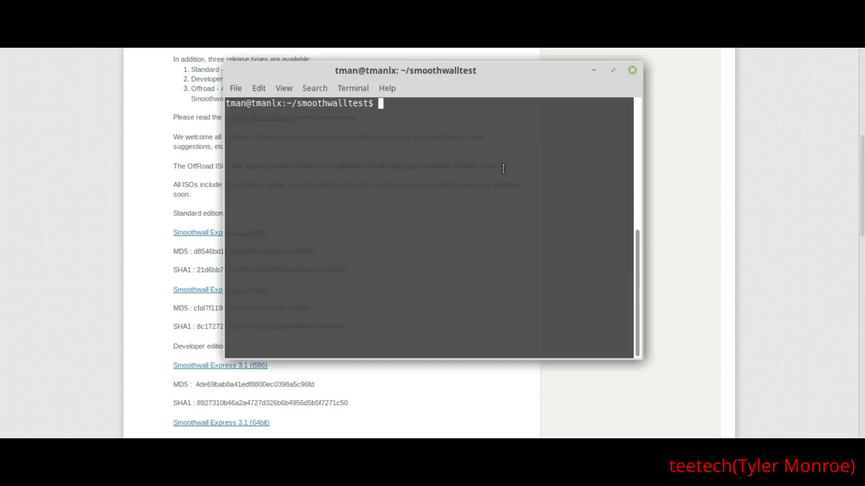
type("ls")
key("Return")
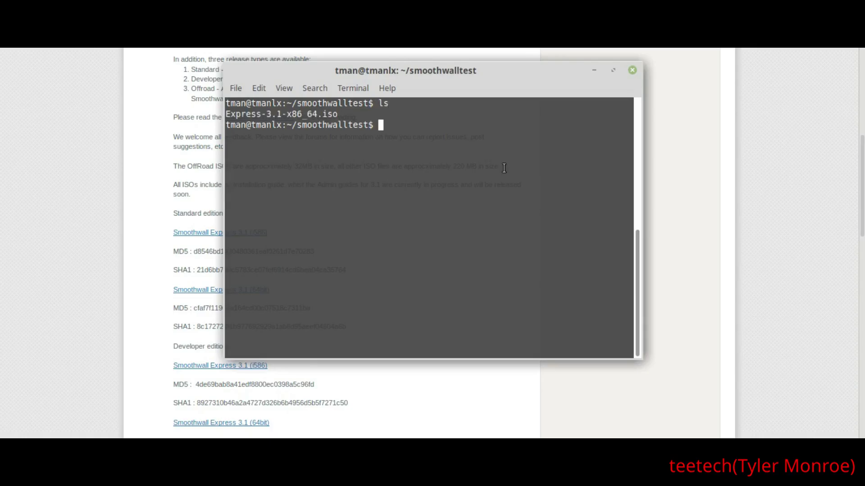
type("md5sum Ex")
key("Tab")
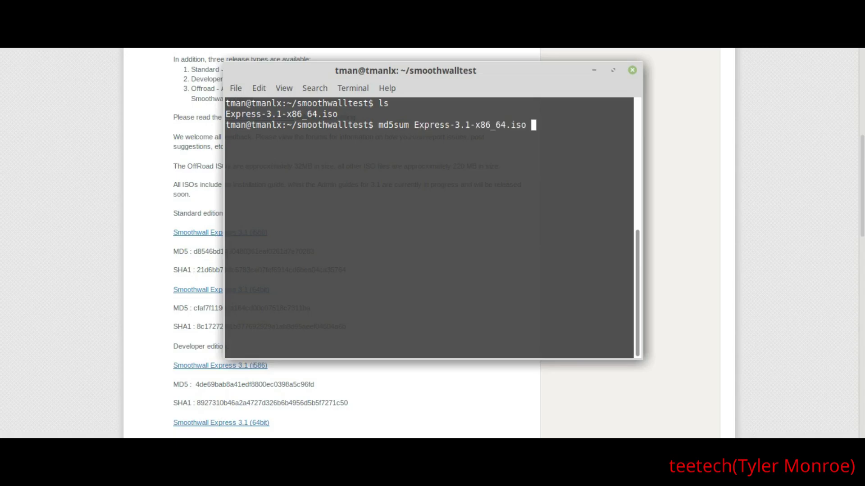
key("Return")
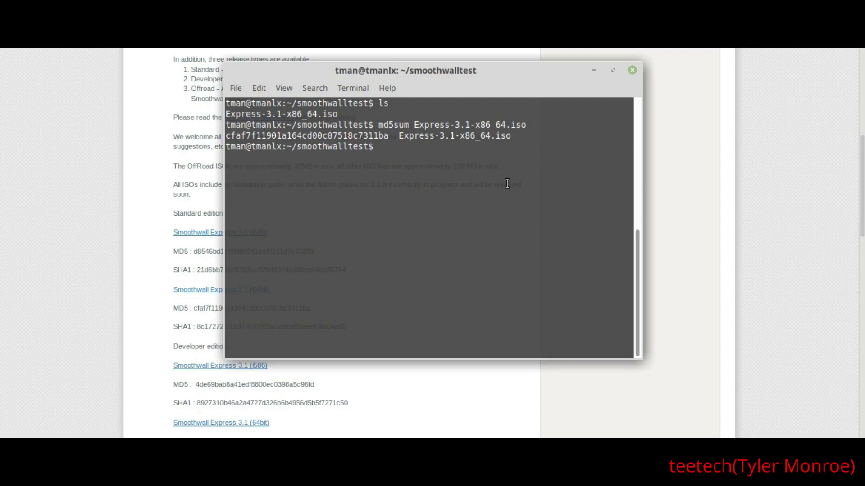
Copy the MD5 hash cfaf7f11901a164cd00c07518c7311ba and return to the Firefox Download page
left_click_drag(226, 135, 387, 135)
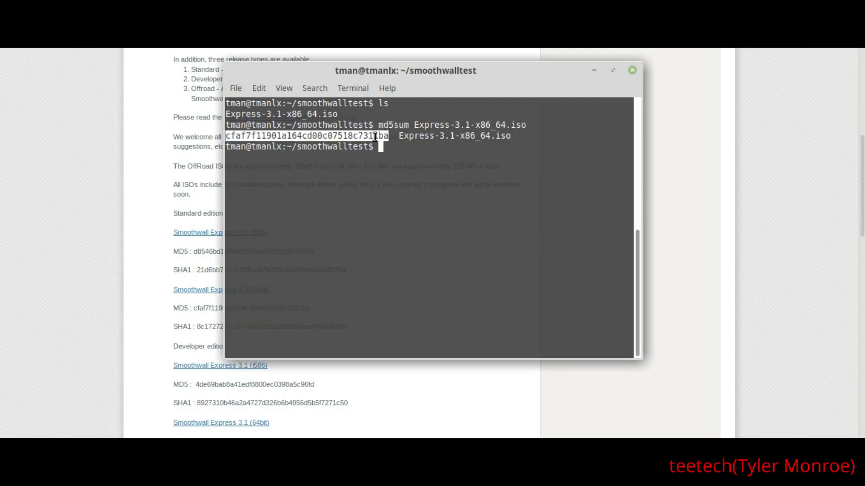
right_click(374, 136)
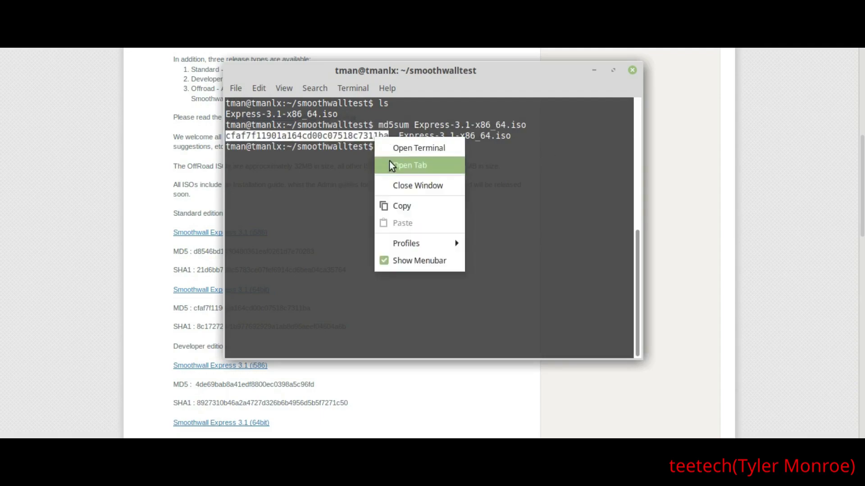
left_click(394, 206)
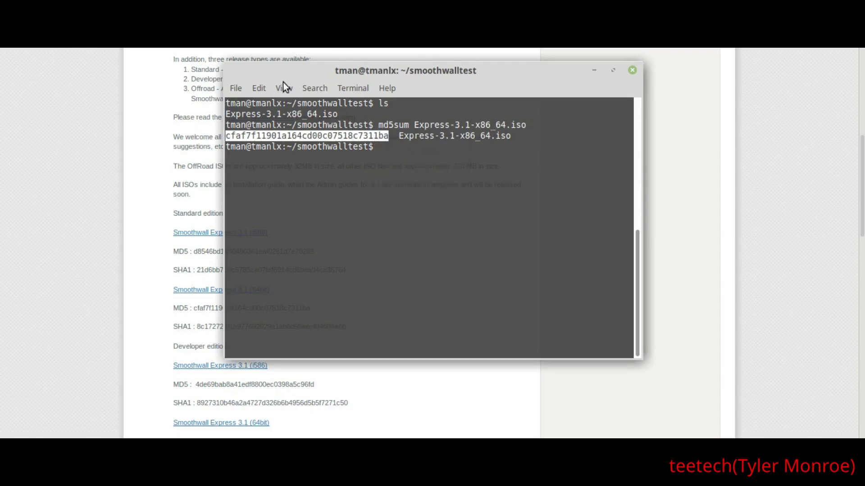
left_click(149, 172)
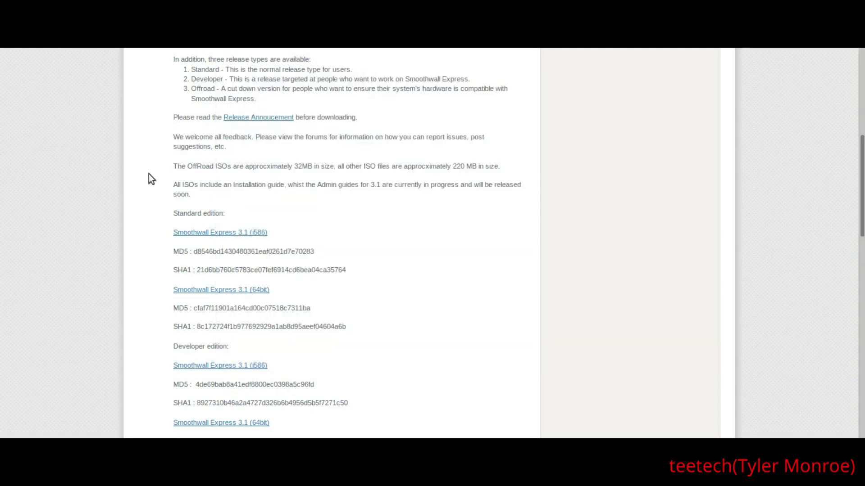
Find the pasted MD5 hash on the page, matching the 64bit entry, then return to the terminal
key("slash")
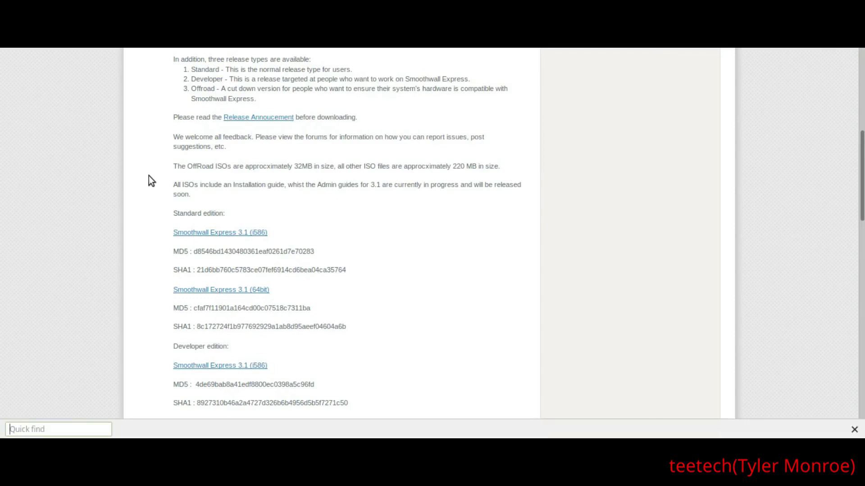
key("ctrl+v")
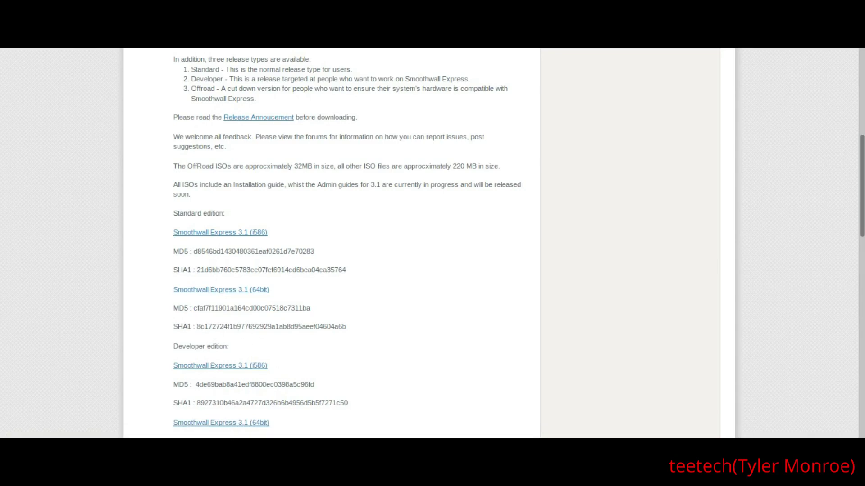
key("alt+Tab")
left_click(428, 267)
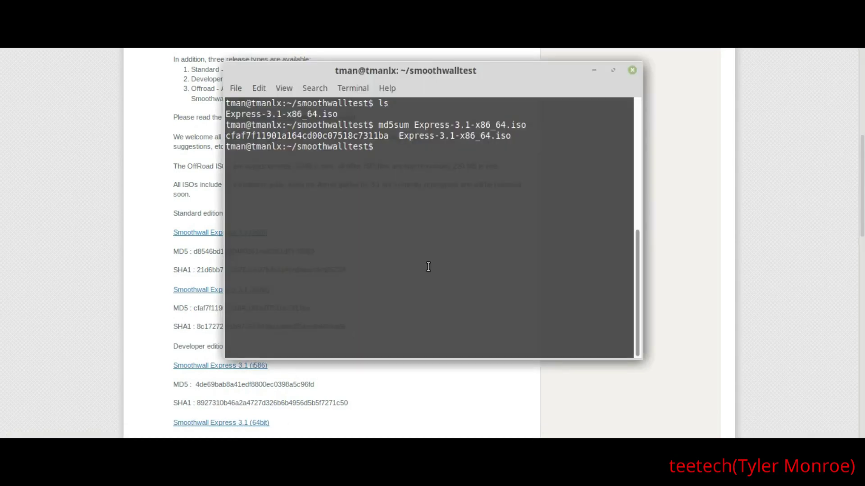
Clear the terminal and compute the SHA1 checksum of Express-3.1-x86_64.iso
type("clear")
key("Return")
type("sha")
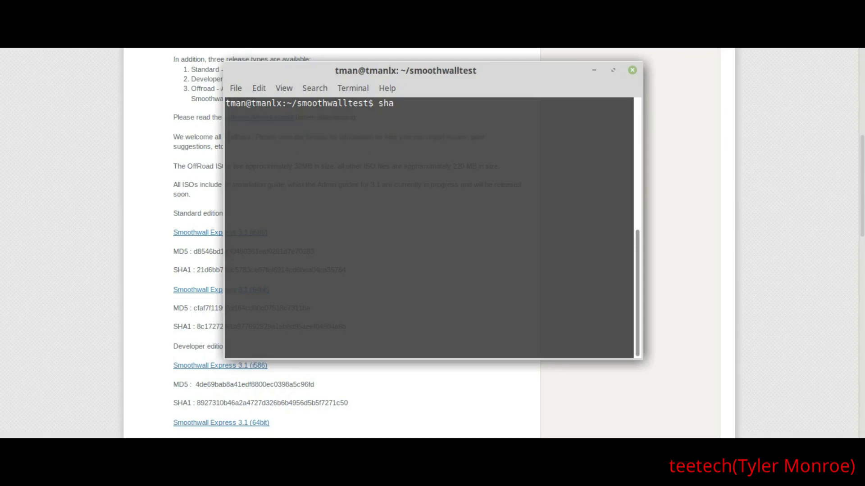
key("Tab")
key("Tab")
type("1sum Ex")
key("Tab")
key("Return")
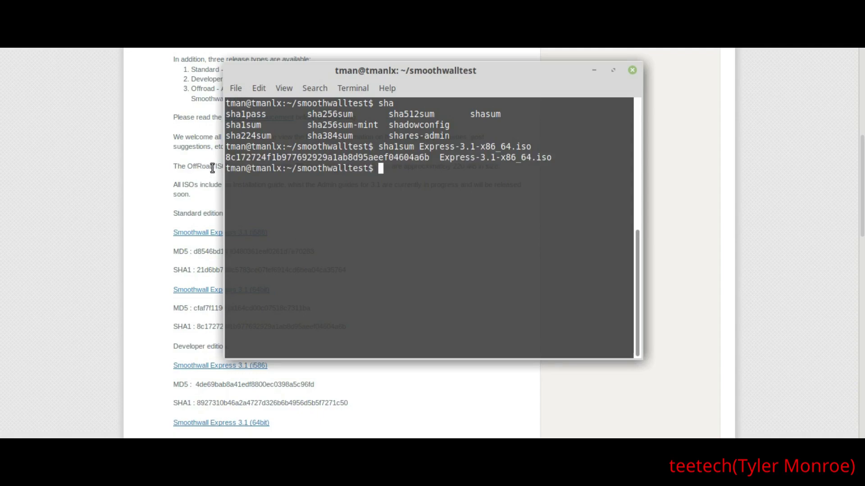
Copy the SHA1 hash 8c172724f1b977692929a1ab8d95aeef04604a6b and bring the Download page forward
left_click_drag(227, 157, 428, 158)
right_click(428, 159)
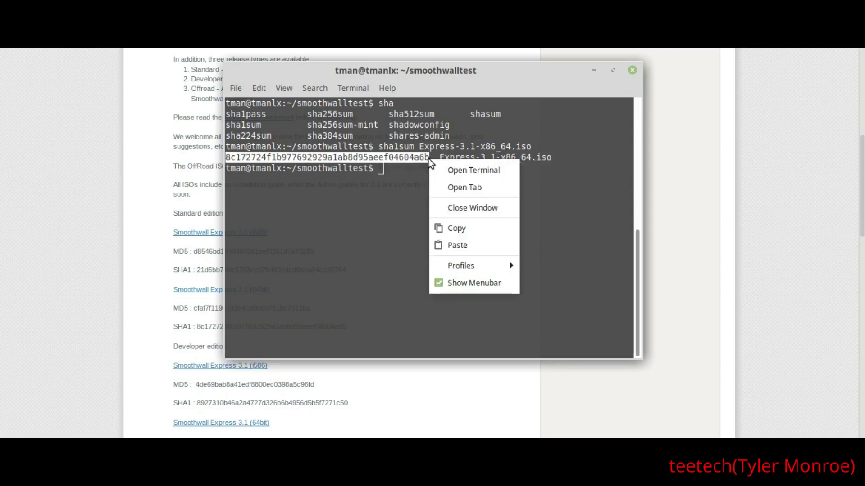
left_click(447, 228)
left_click(128, 244)
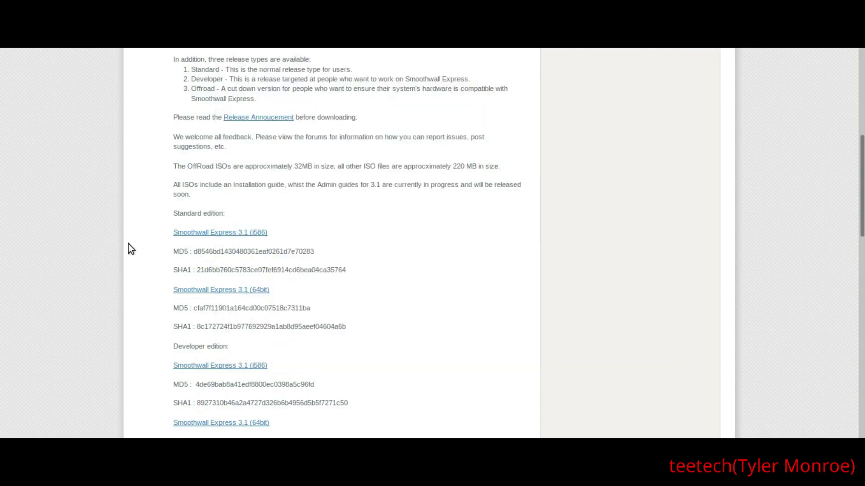
Search the page for the copied SHA1 hash to confirm the 64-bit checksum matches
key("ctrl+f")
key("ctrl+v")
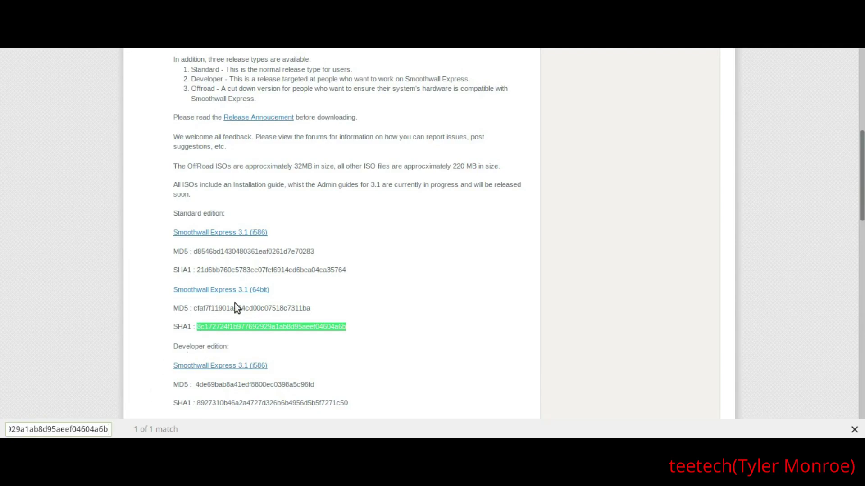
key("Escape")
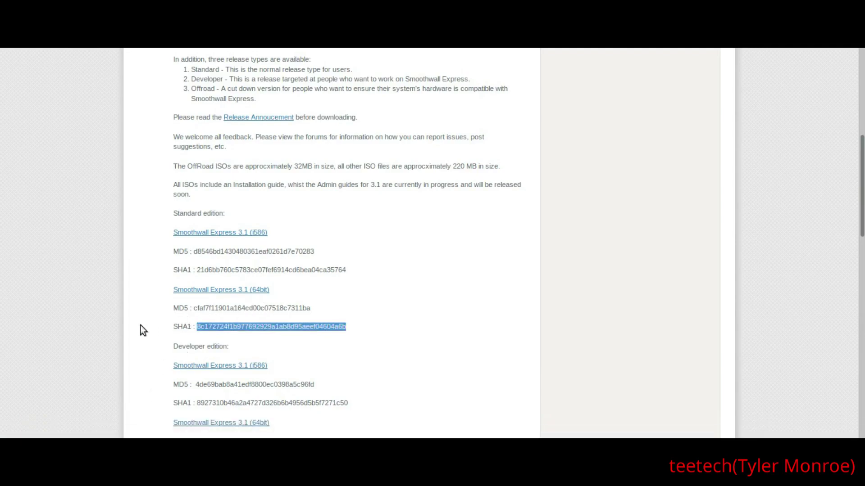
left_click(156, 326)
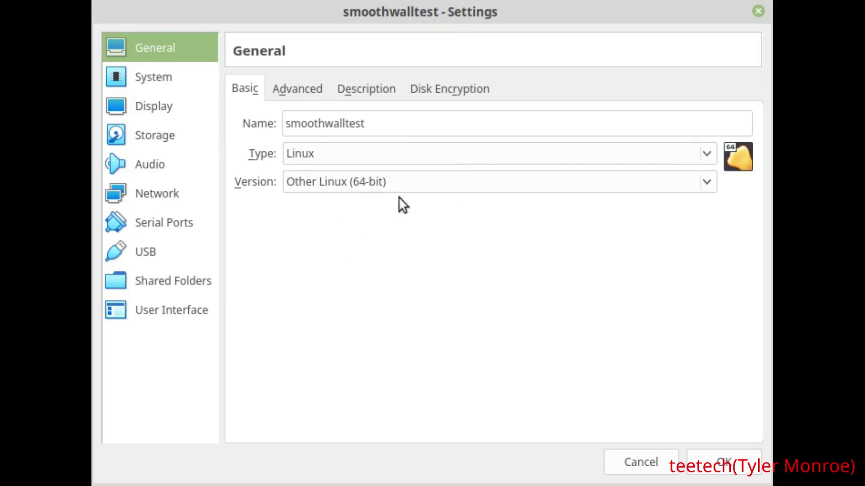
Confirm Express-3.1-x86_64.iso is in the VM's optical drive under Storage, then view Network settings
left_click(163, 141)
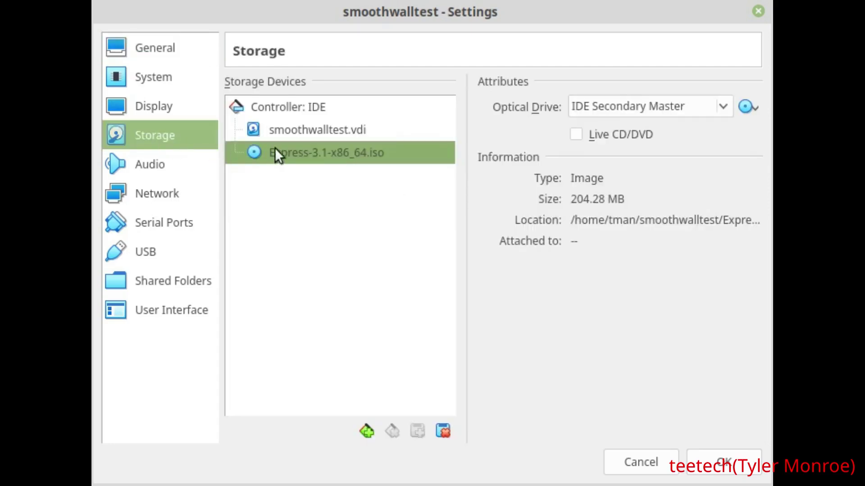
left_click(285, 126)
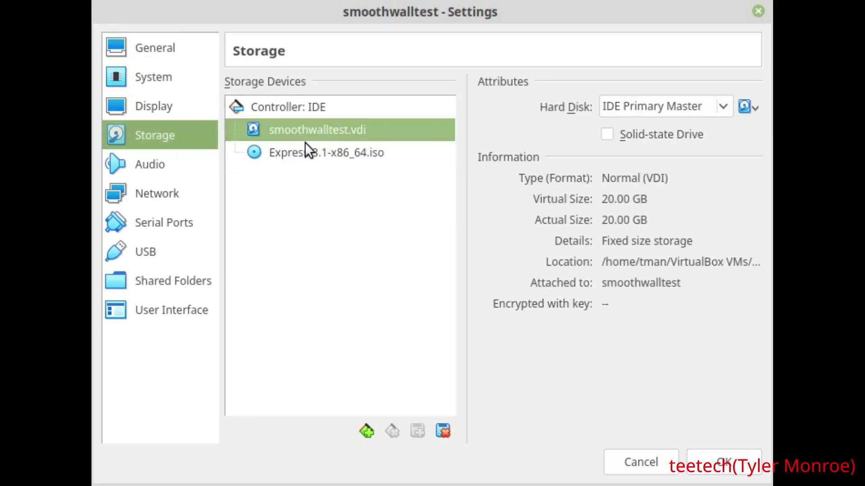
left_click(317, 155)
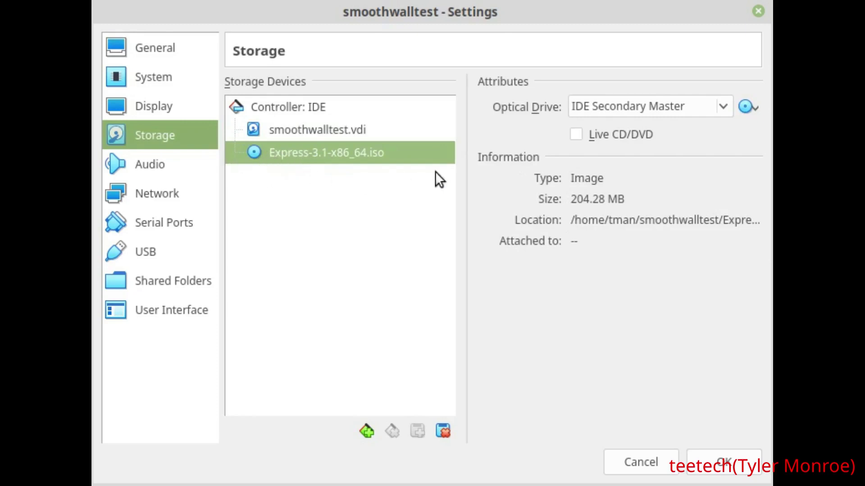
left_click(756, 106)
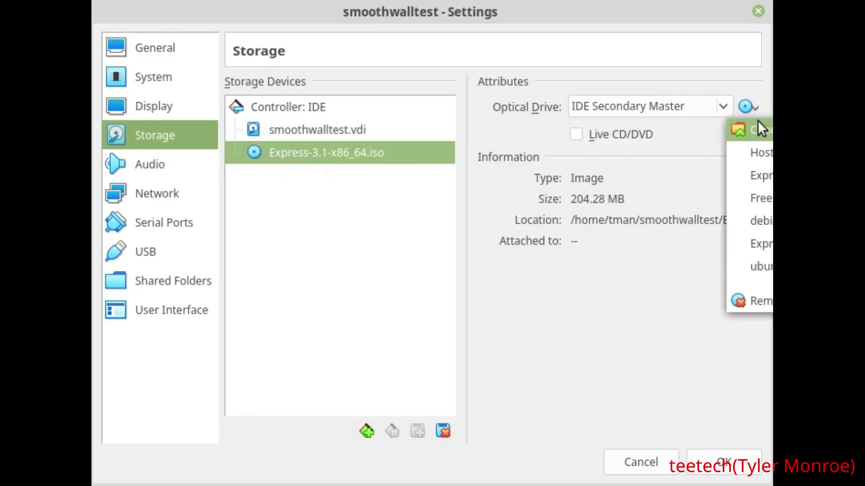
left_click(378, 282)
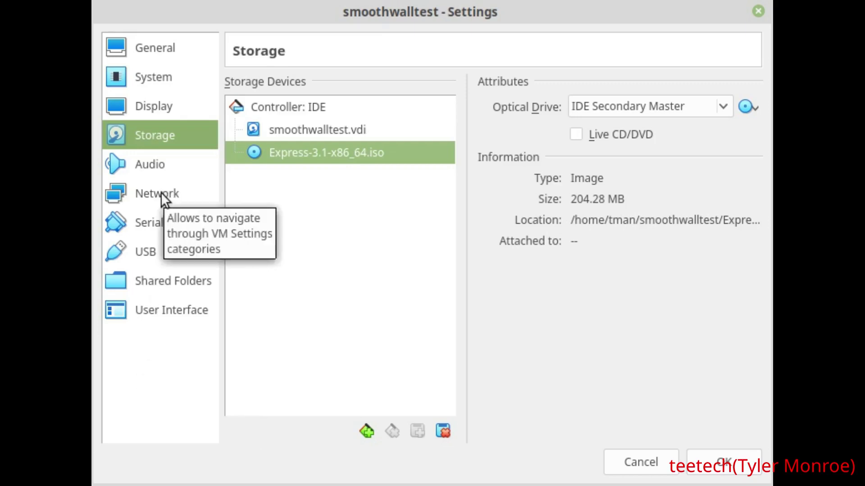
left_click(145, 197)
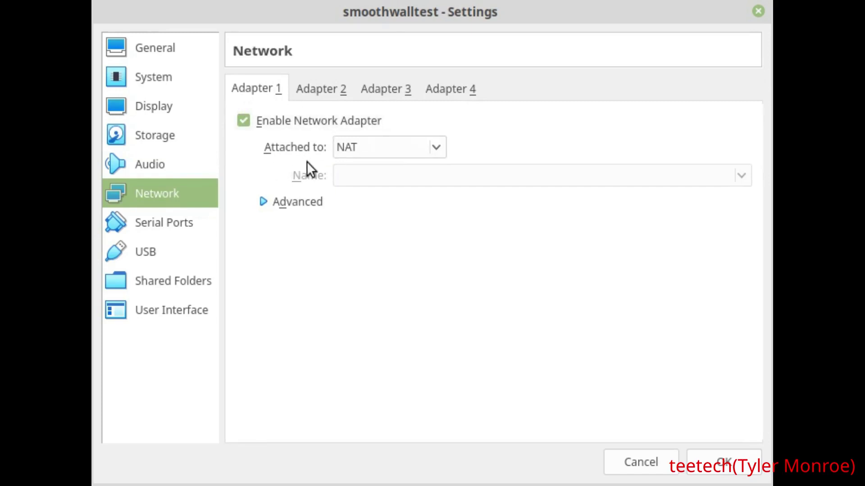
Attach Adapter 1 to the Internal Network named LAN
left_click(367, 148)
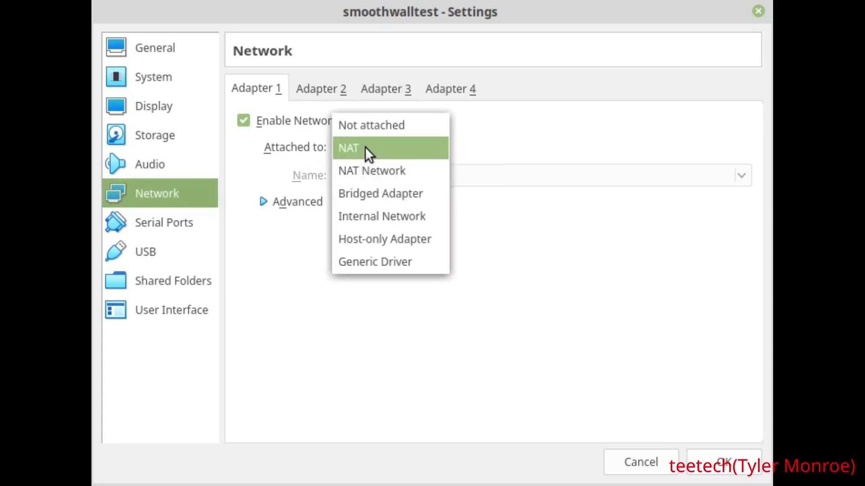
key("Escape")
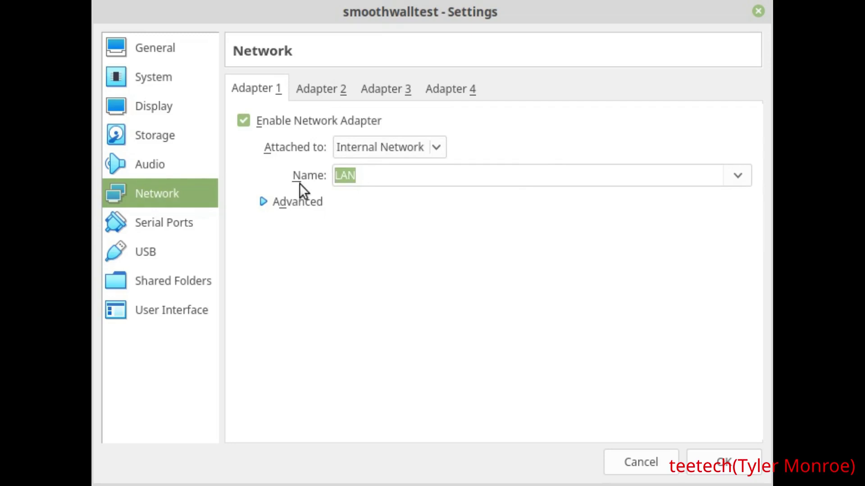
left_click(379, 179)
Change Adapter 1's MAC address to 080027FECA01 under Advanced
left_click(282, 202)
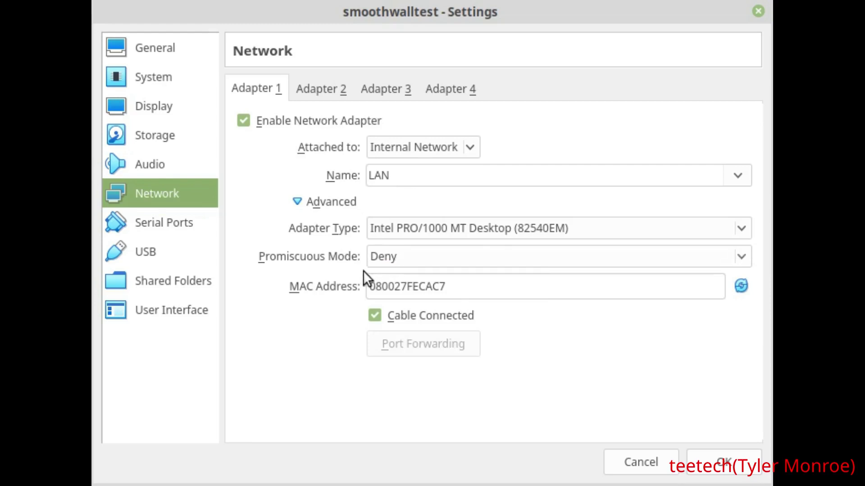
left_click(488, 293)
key("BackSpace")
key("BackSpace")
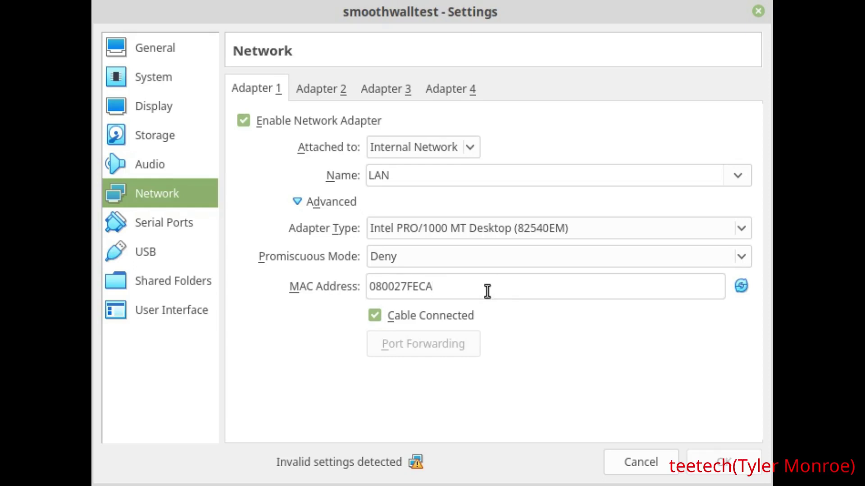
type("01")
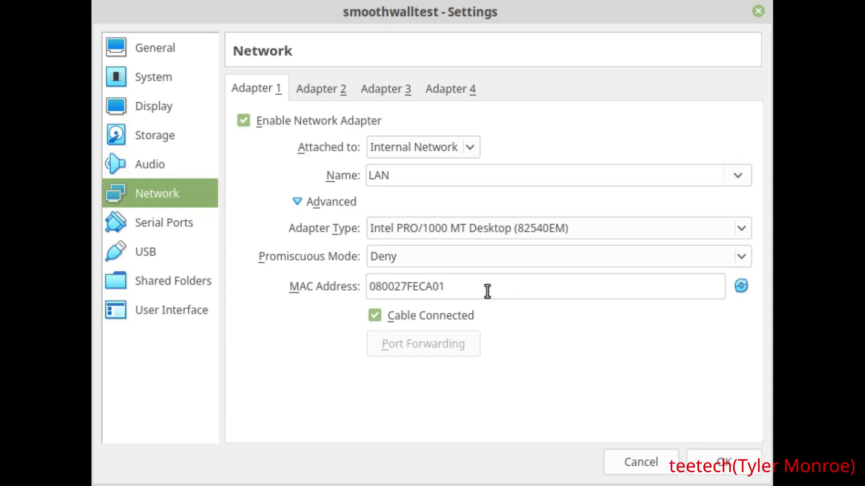
Enable Adapter 2 as a Bridged Adapter on enp1s0 with MAC 080027BD7902, then return to Storage
left_click(314, 89)
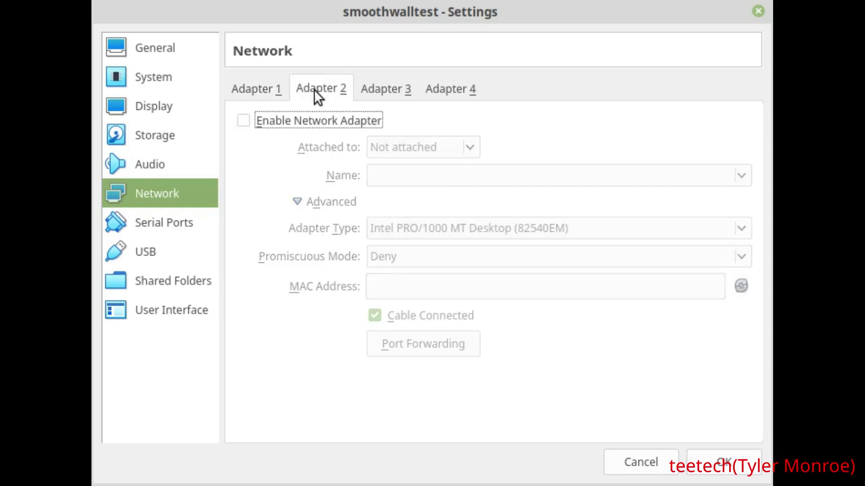
left_click(243, 120)
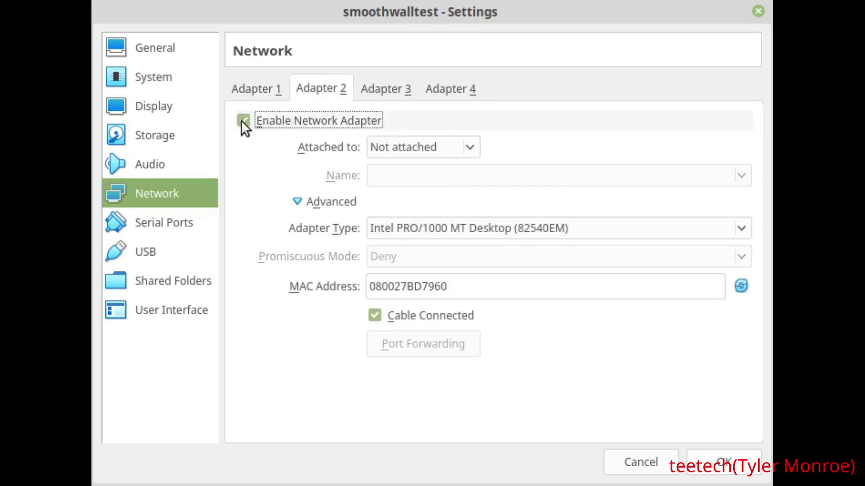
left_click(407, 143)
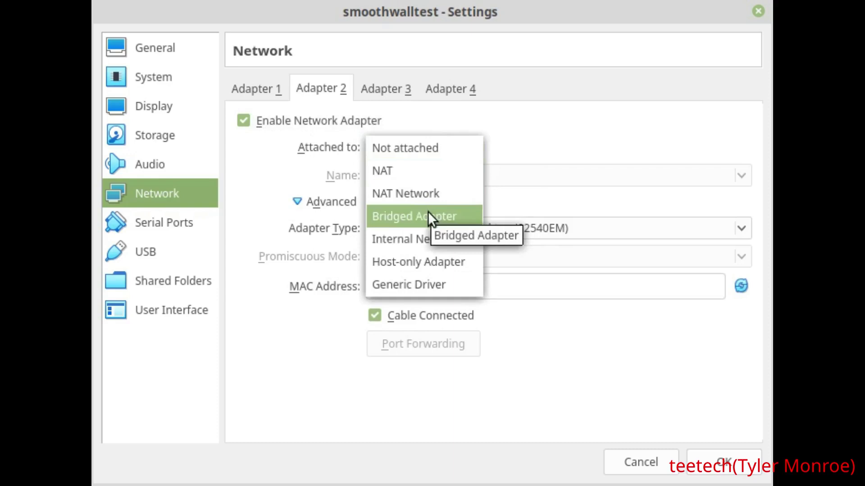
left_click(393, 216)
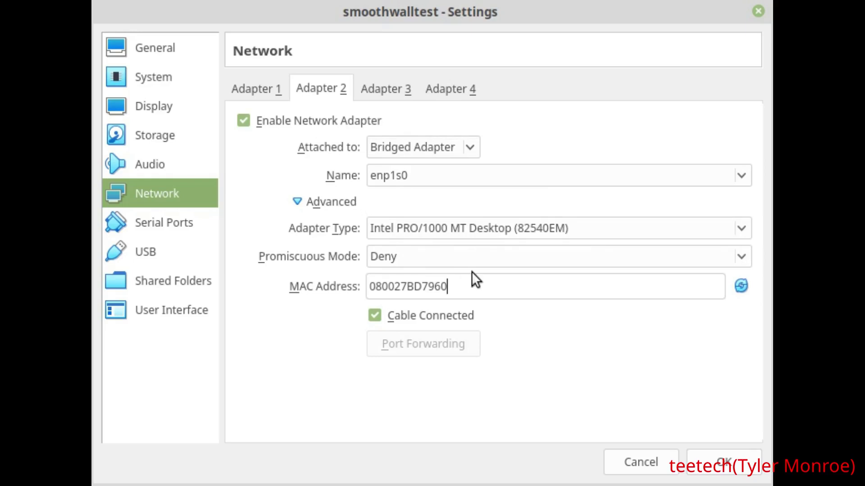
key("BackSpace")
key("BackSpace")
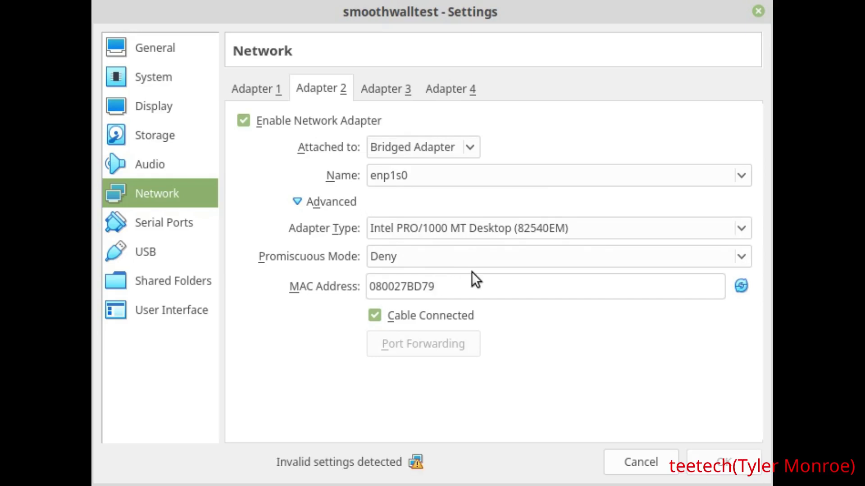
type("02")
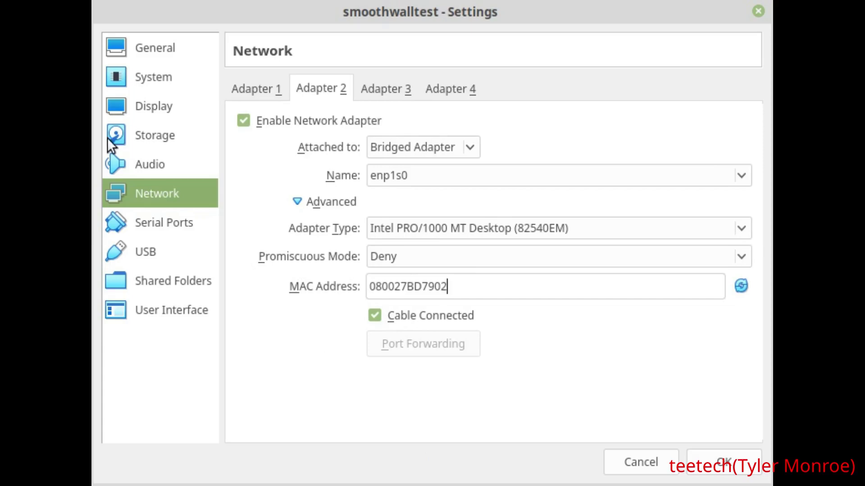
left_click(125, 134)
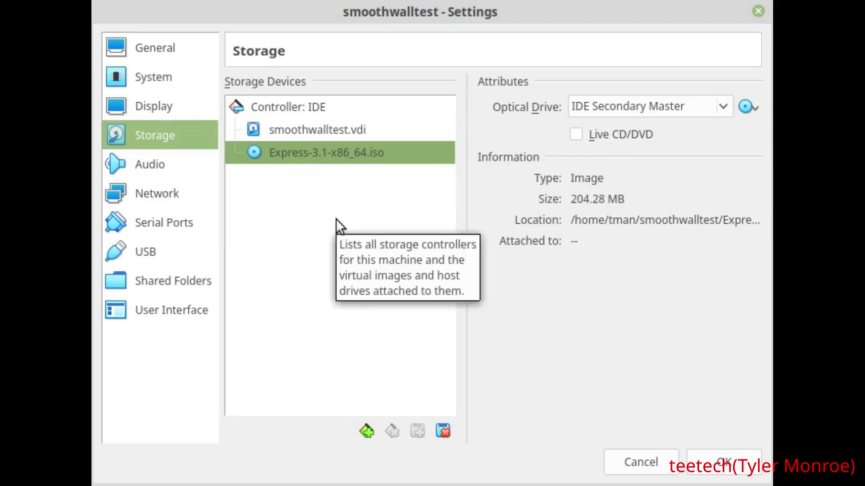
Review the .vdi virtual hard disk details and the VM's System settings
left_click(353, 131)
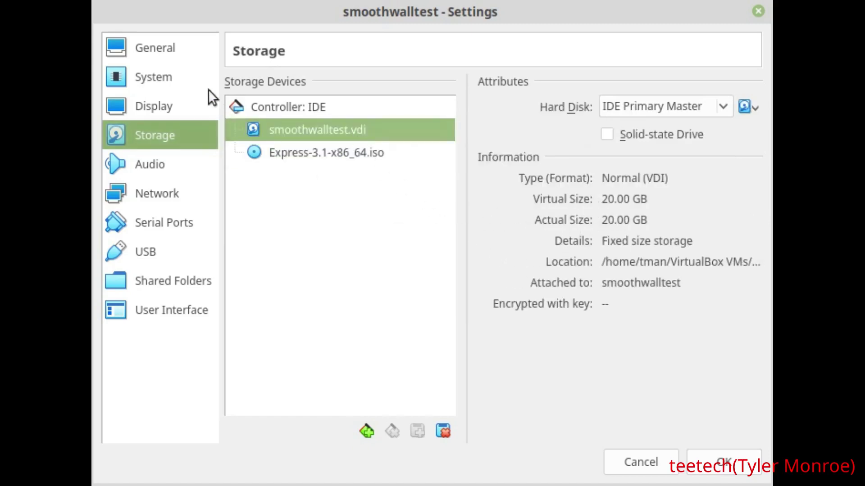
left_click(151, 81)
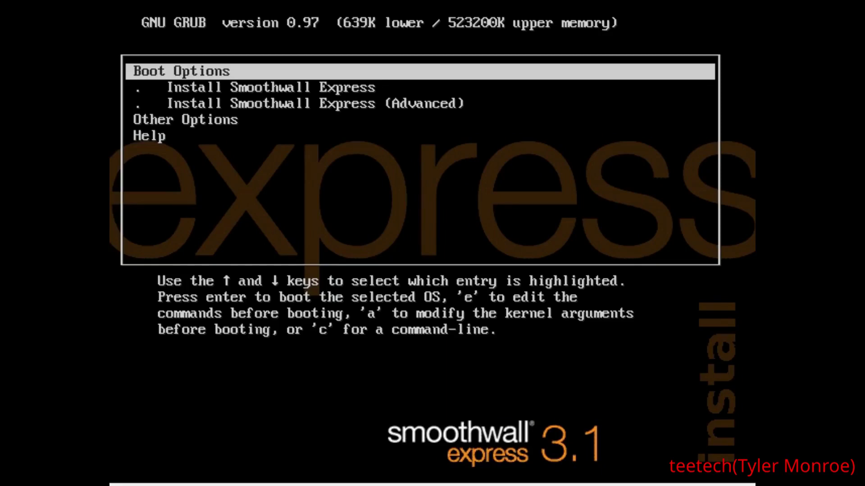
Browse the VESA and serial console entries under Other Options, then return to the main boot menu
key("Down")
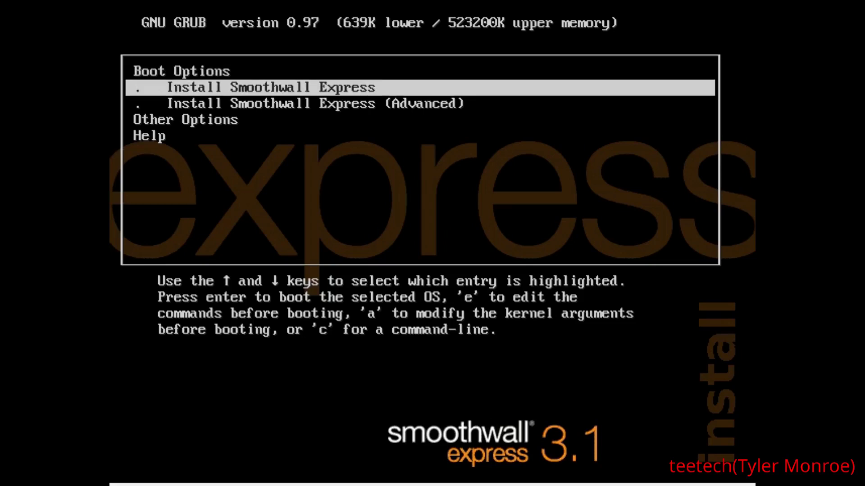
key("Up")
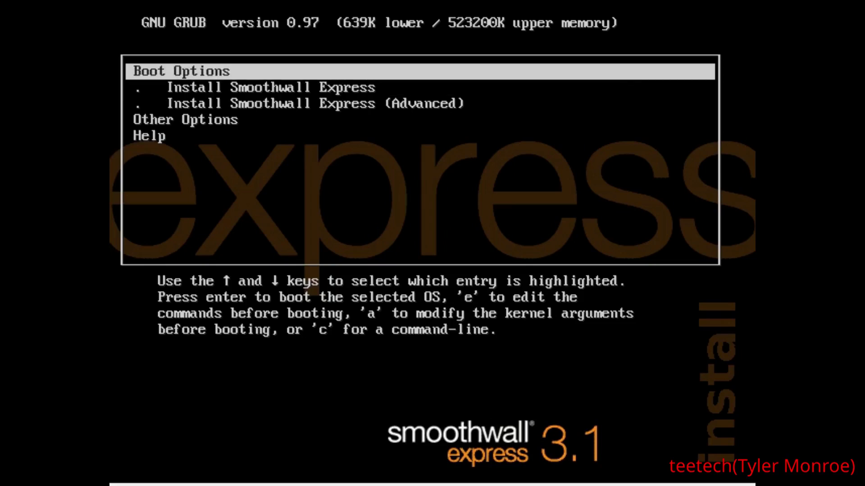
key("Down")
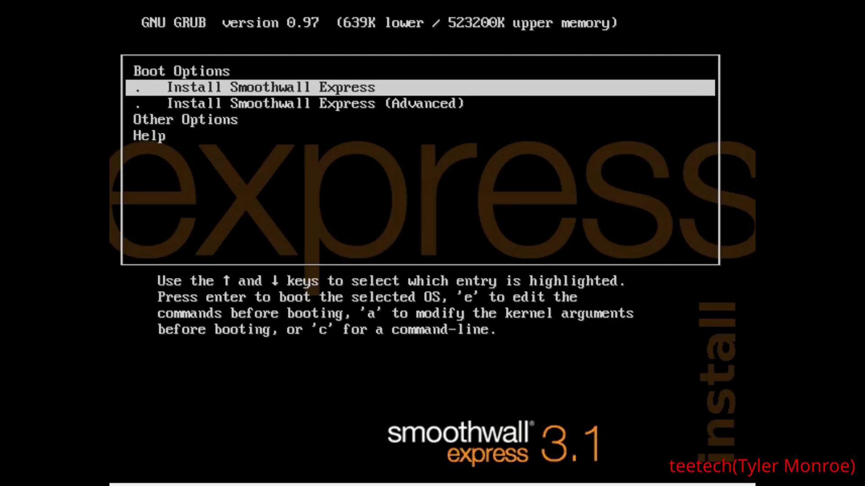
key("Down")
key("Down")
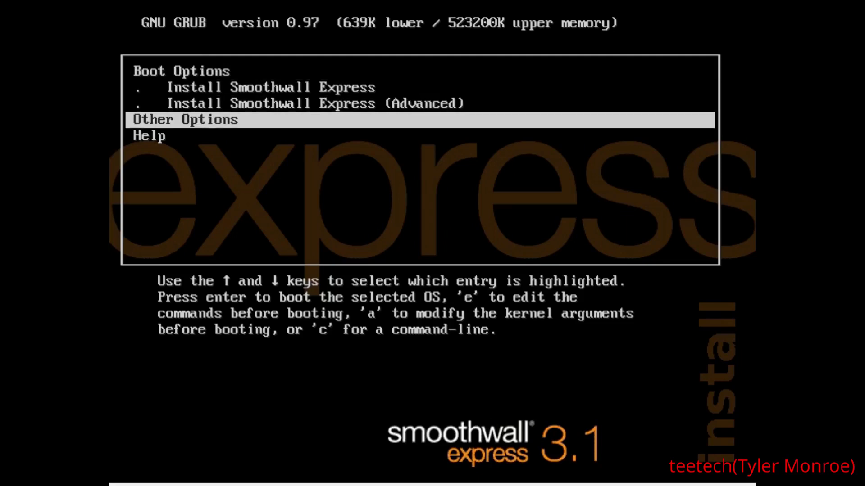
key("Return")
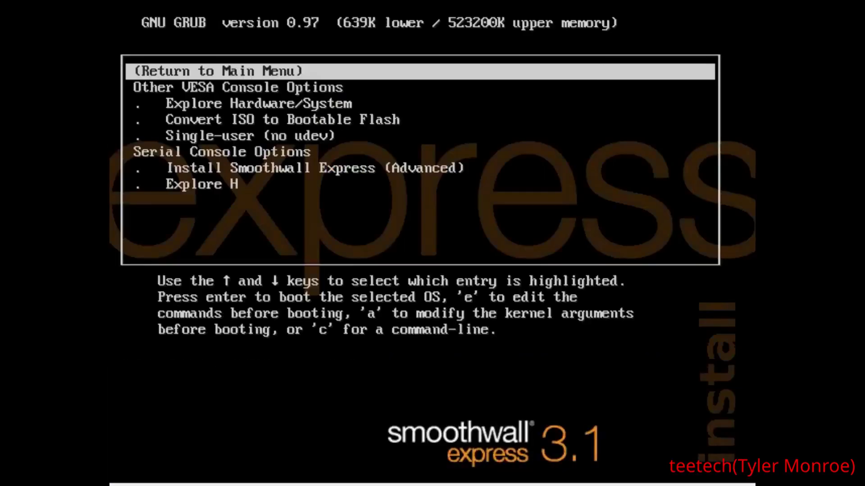
key("Down")
key("Down")
key("Down")
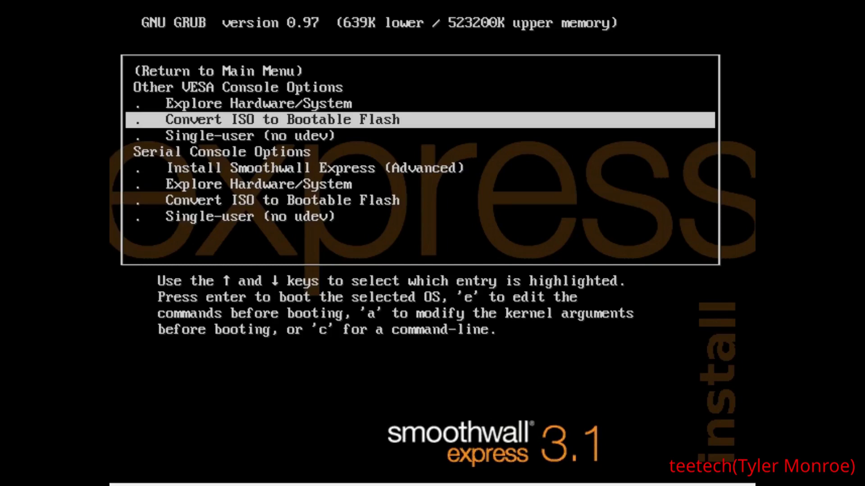
key("Up")
key("Up")
key("Up")
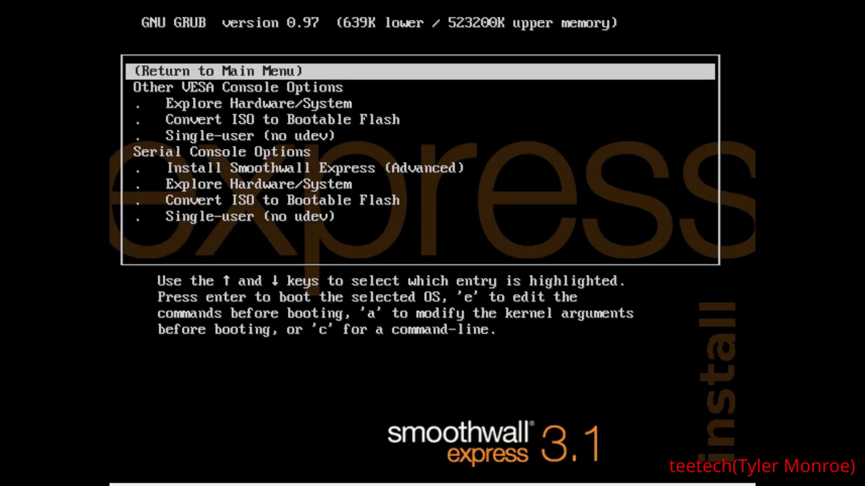
key("Down")
key("Down")
key("Down")
key("Down")
key("Down")
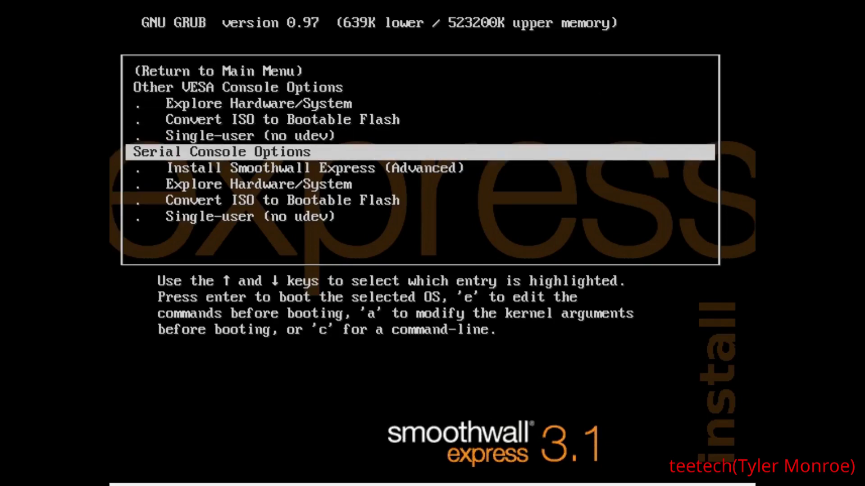
key("Down")
key("Down")
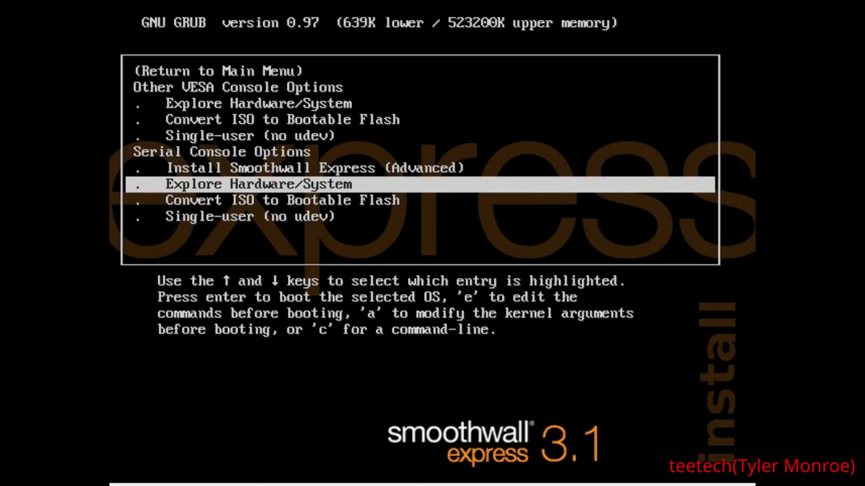
key("Up")
key("Up")
key("Up")
key("Up")
key("Up")
key("Up")
key("Up")
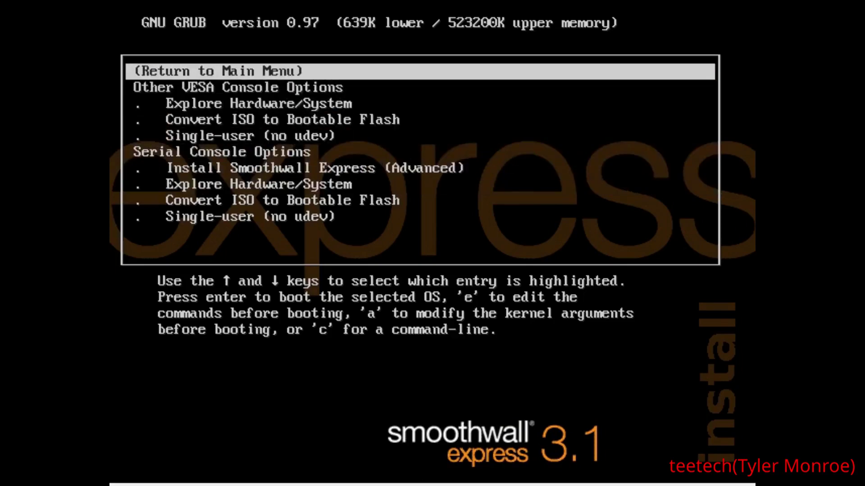
key("Return")
Boot the standard Install Smoothwall Express entry
key("Down")
key("Up")
key("Return")
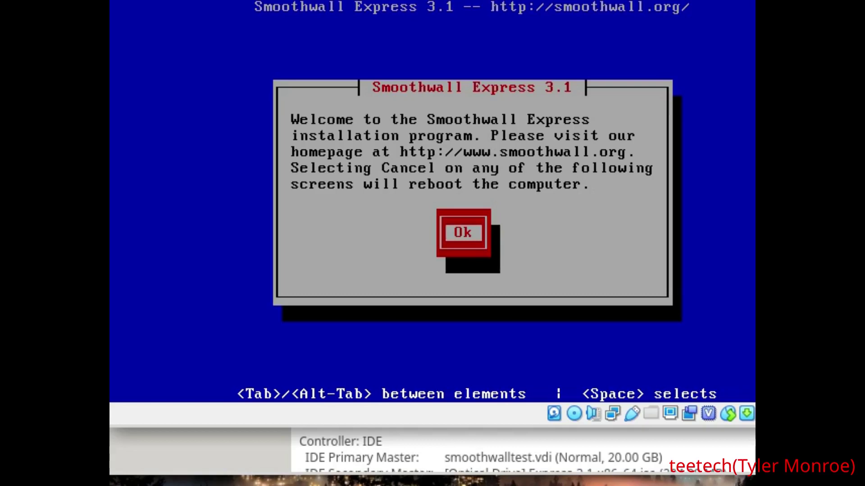
Accept the welcome and harddisk prompts, confirm erasing the disk, and acknowledge Congratulations
key("Return")
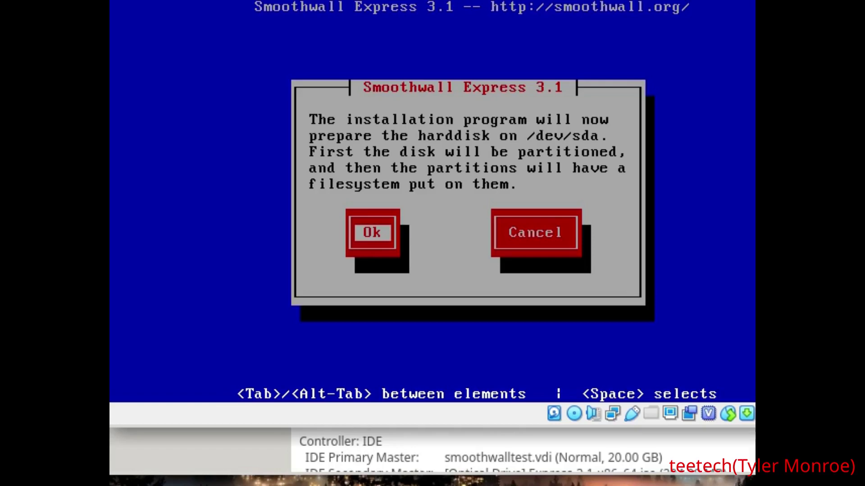
key("Return")
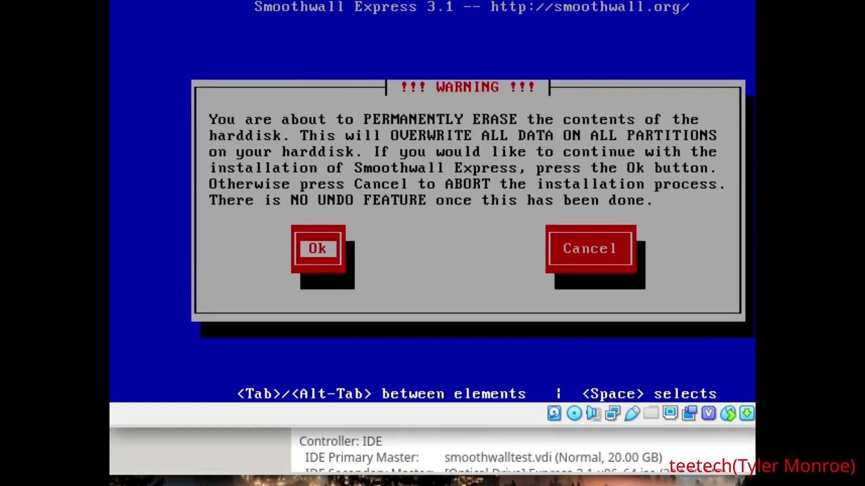
key("Tab")
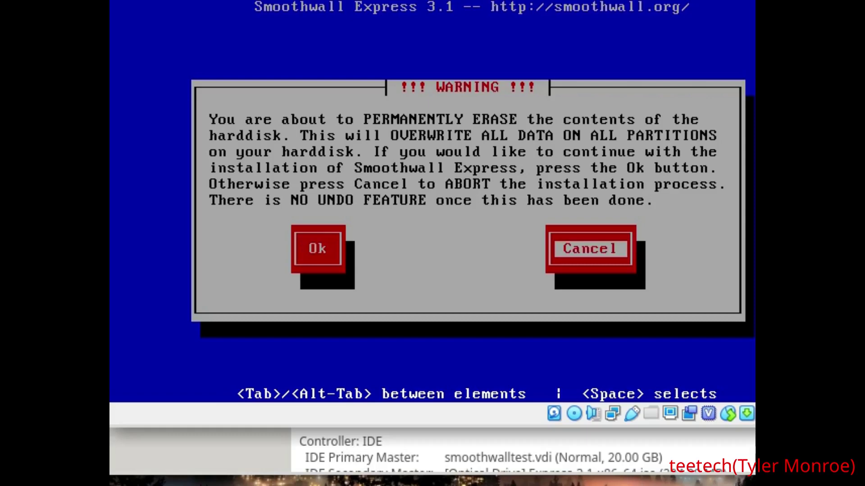
key("Tab")
key("Return")
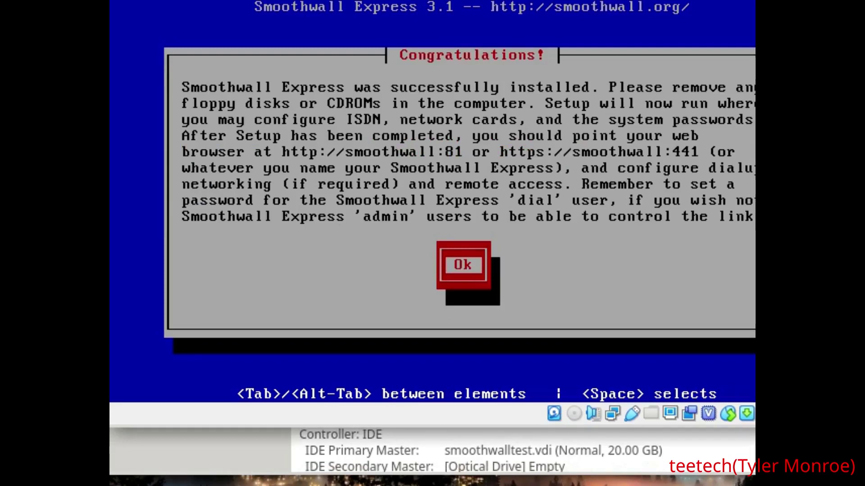
key("Return")
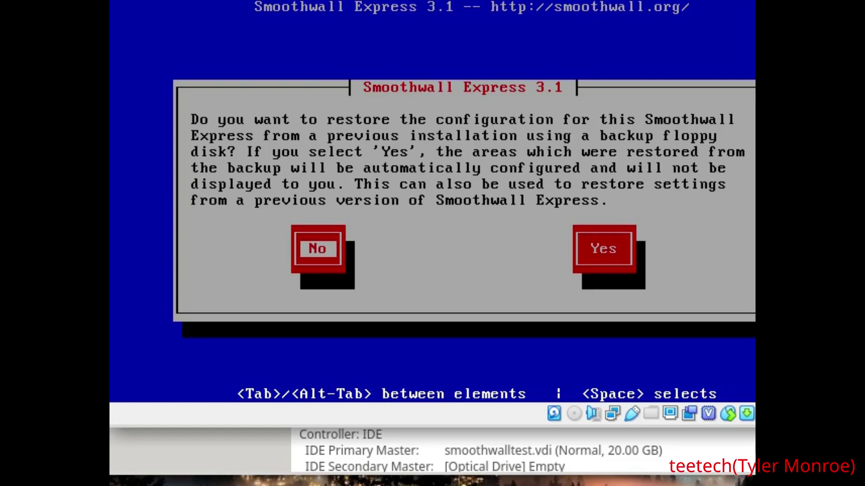
Decline restoring a configuration, then choose us keyboard, UTC timezone and hostname smoothwall
key("Return")
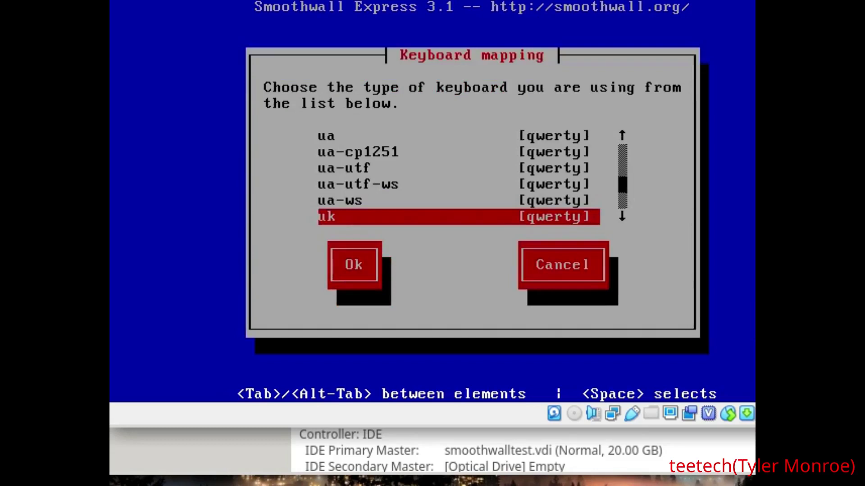
key("Down")
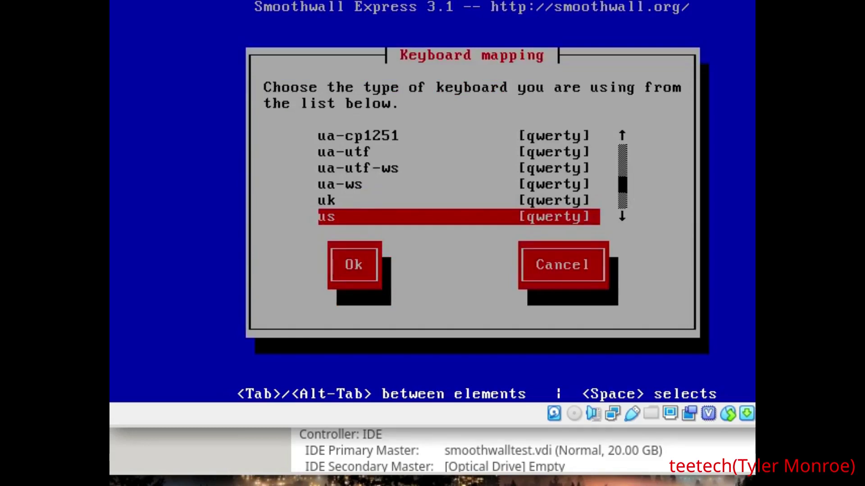
key("Return")
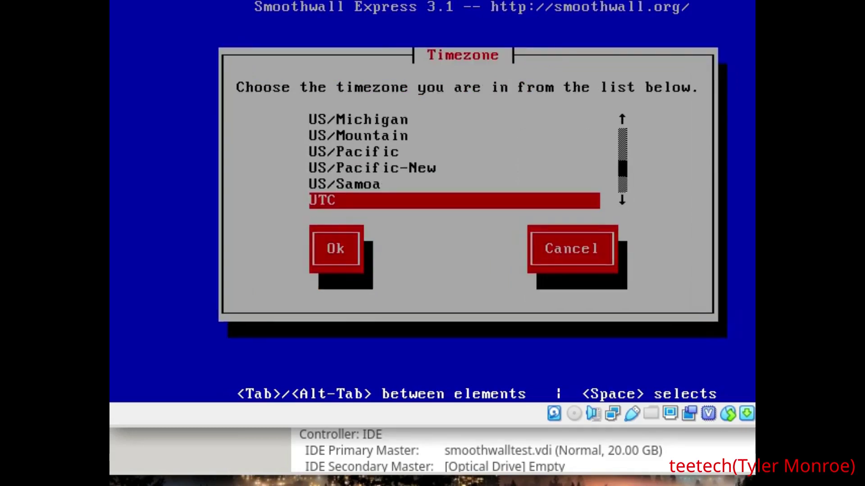
key("Up")
key("Up")
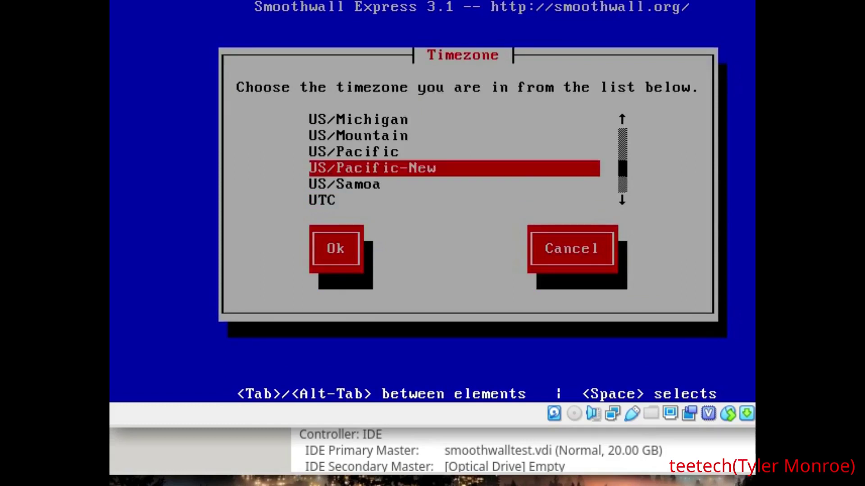
key("Down")
key("Down")
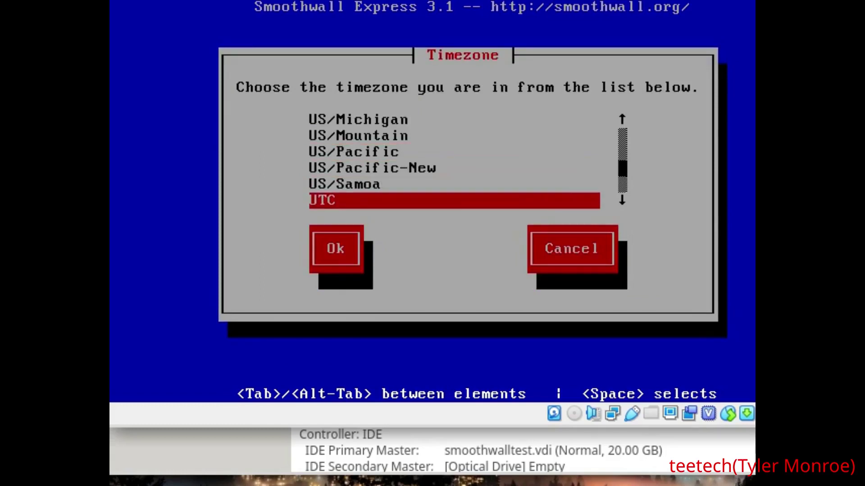
key("Return")
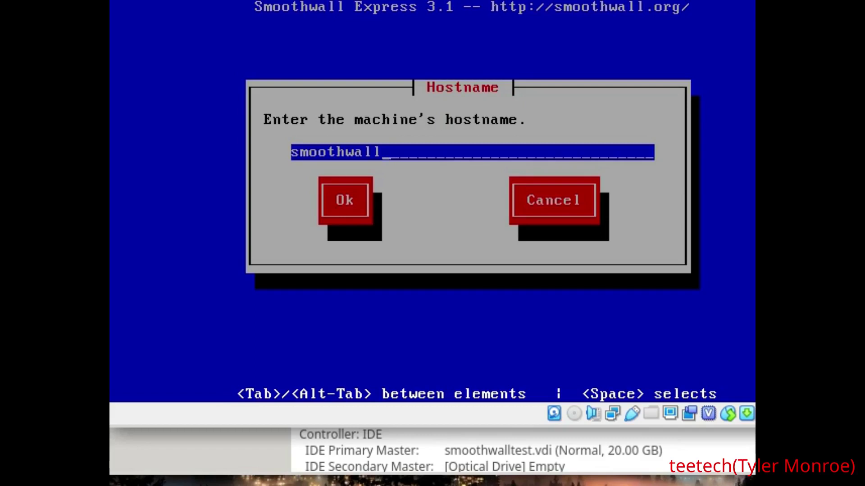
key("Tab")
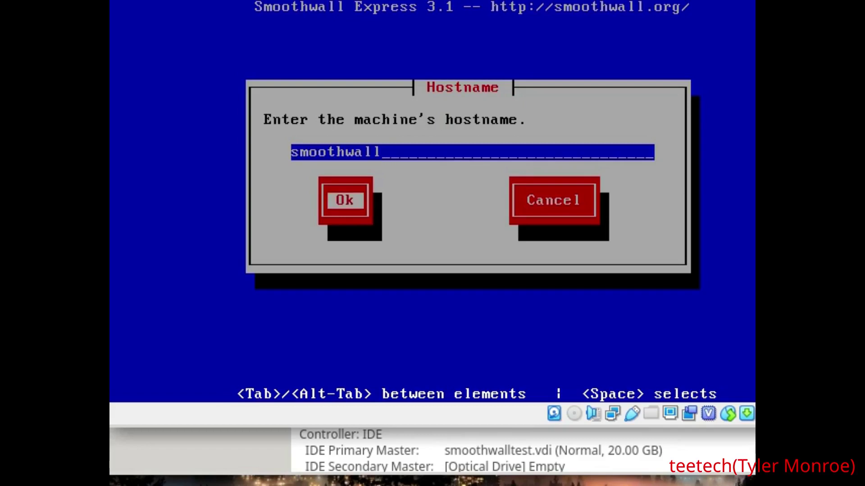
key("Return")
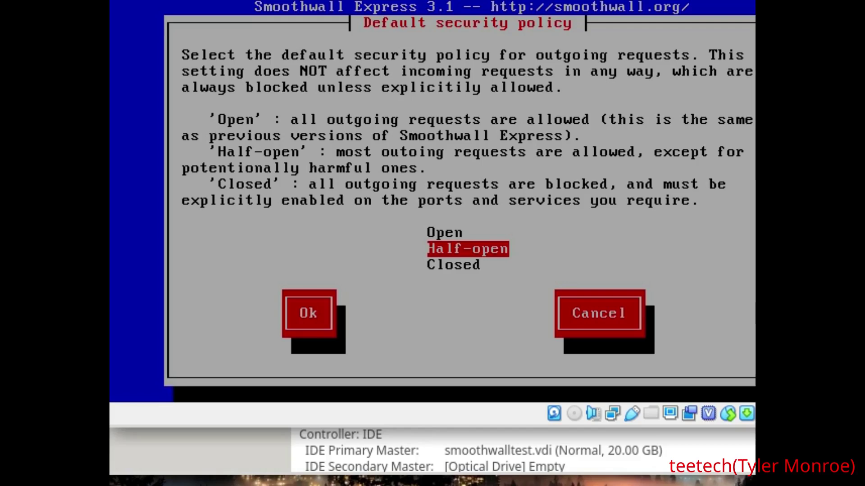
Set the default outgoing security policy to Open after viewing Half-open and Closed
key("Up")
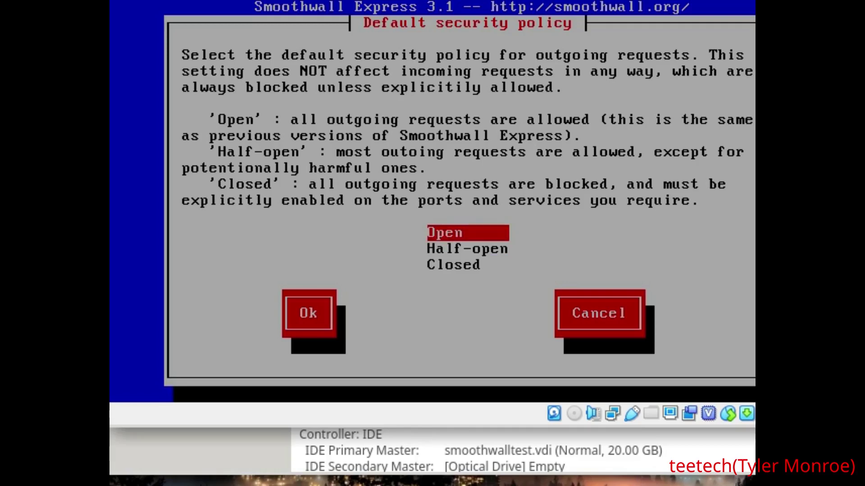
key("Down")
key("Down")
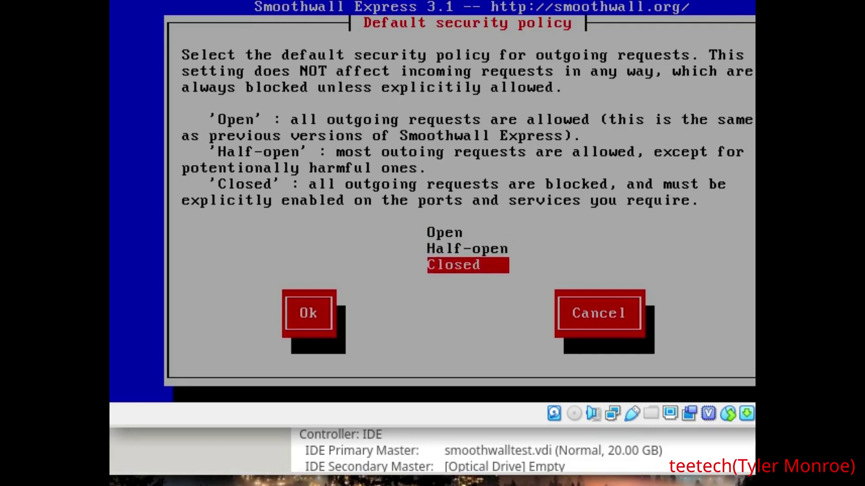
key("Up")
key("Up")
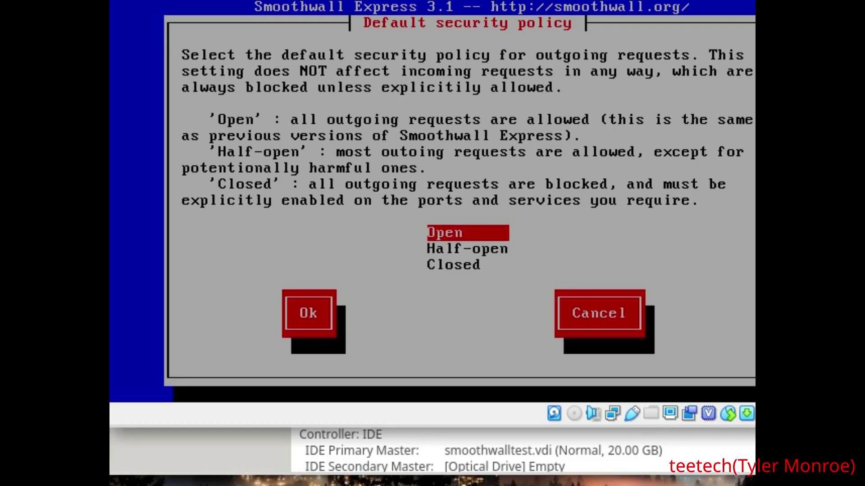
key("Return")
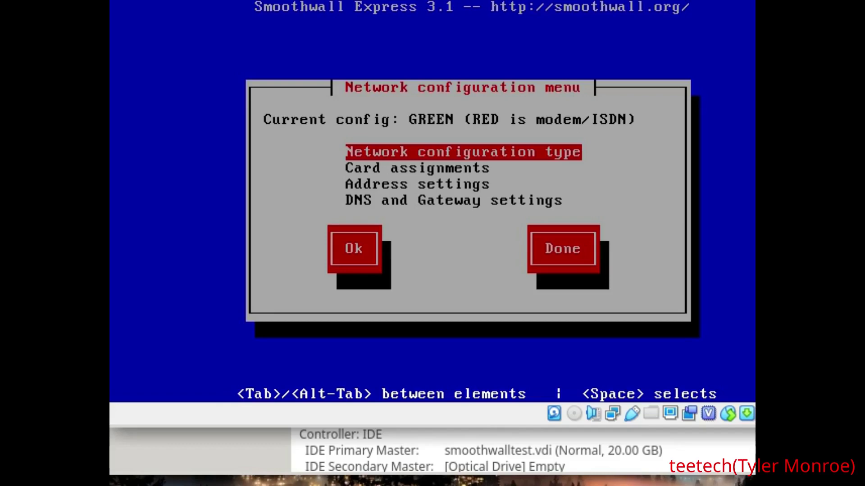
Open the Network configuration type list from the Network configuration menu
key("Return")
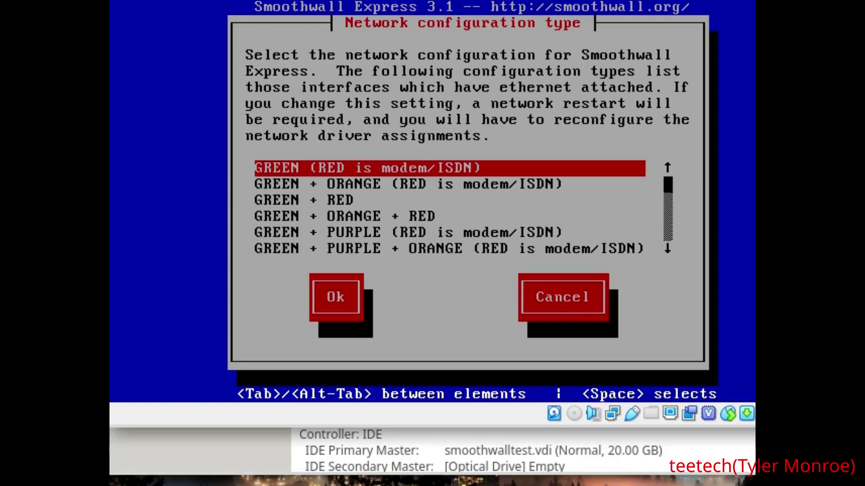
Preview the configuration types down to GREEN + PURPLE + RED, then apply GREEN + RED
key("Down")
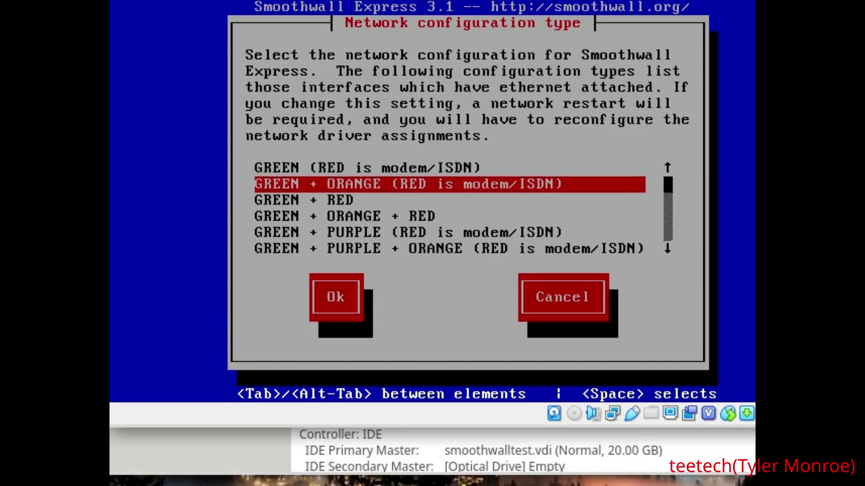
key("Down")
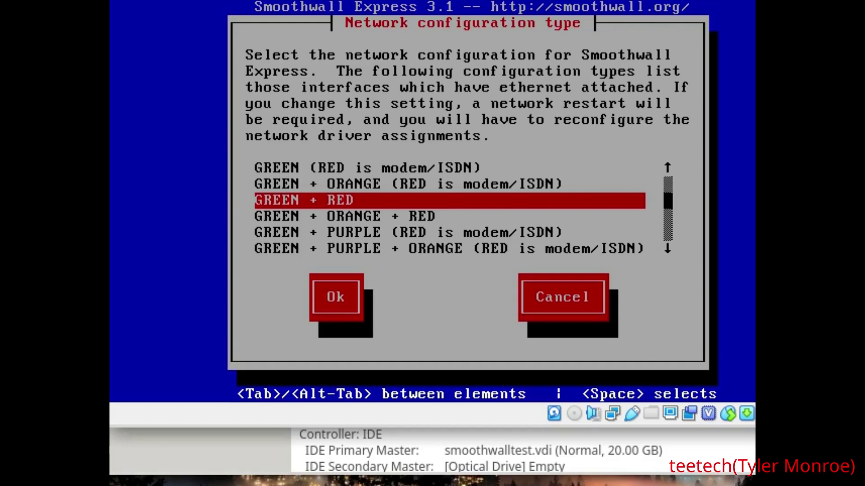
key("Down")
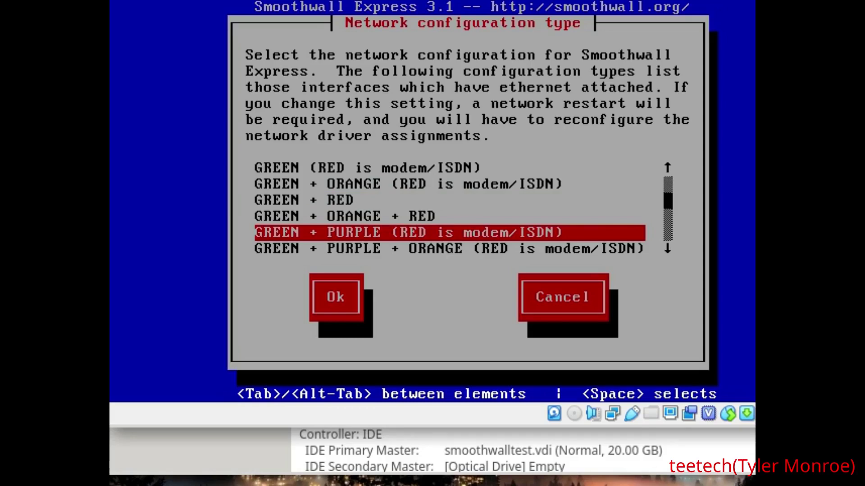
key("Down")
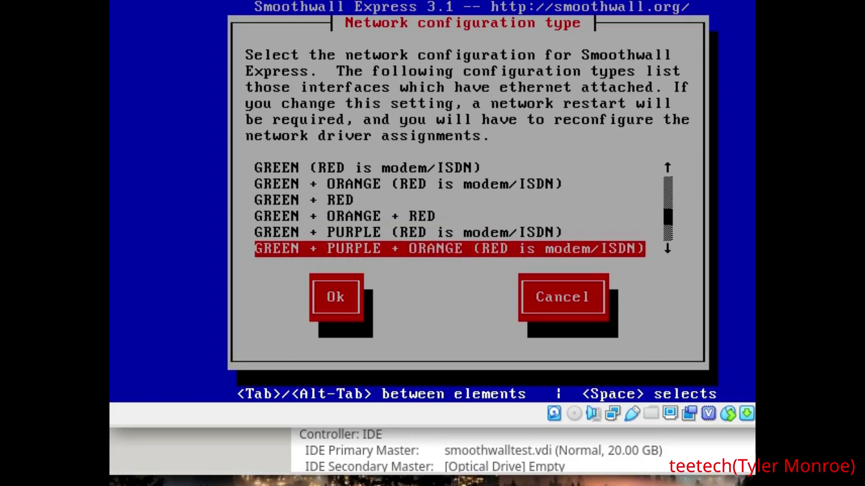
key("Down")
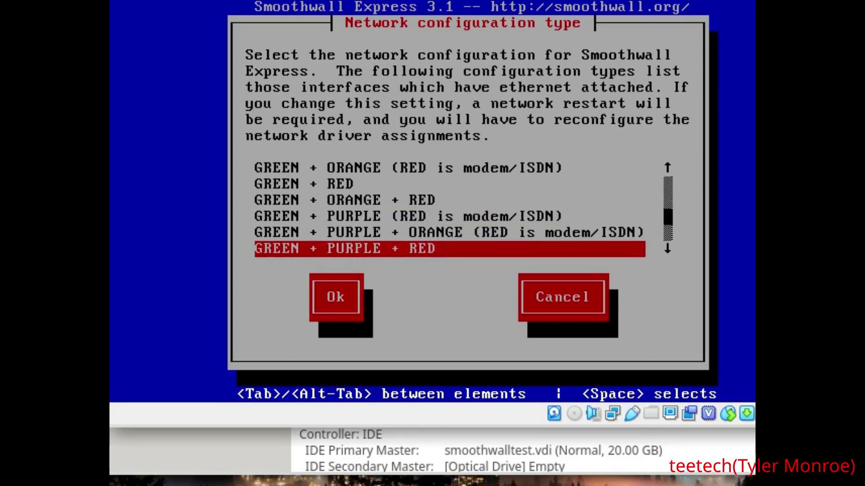
key("Up")
key("Up")
key("Up")
key("Up")
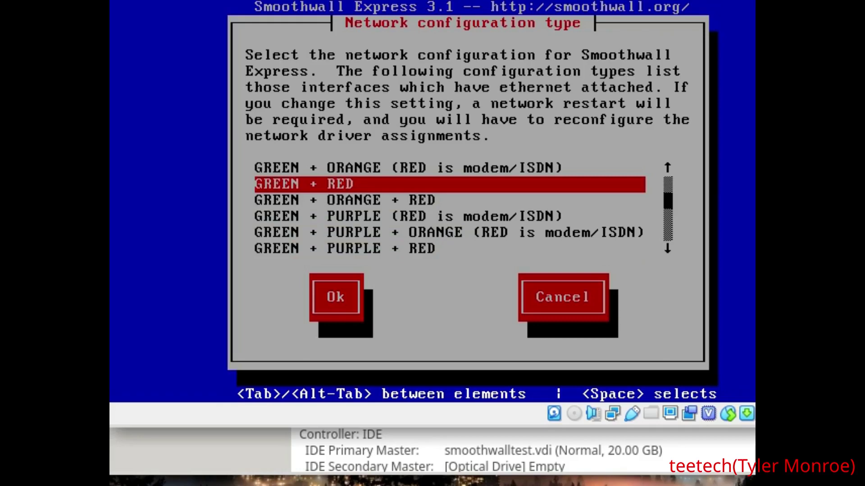
key("Down")
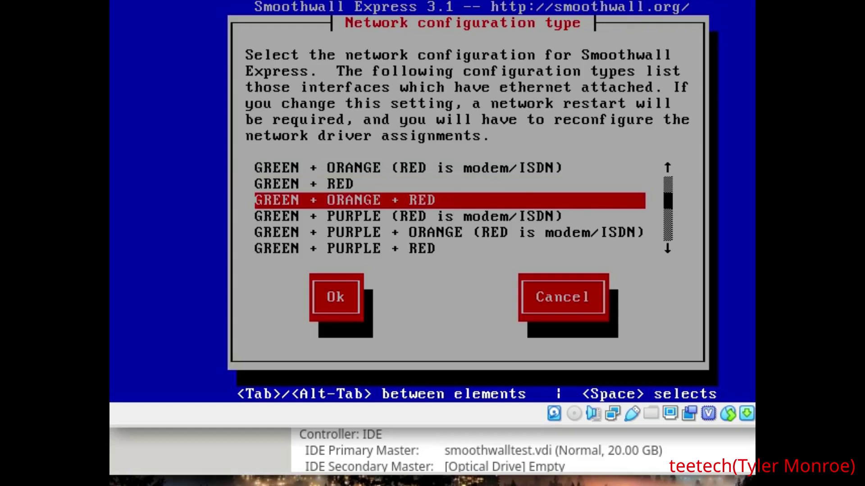
key("Up")
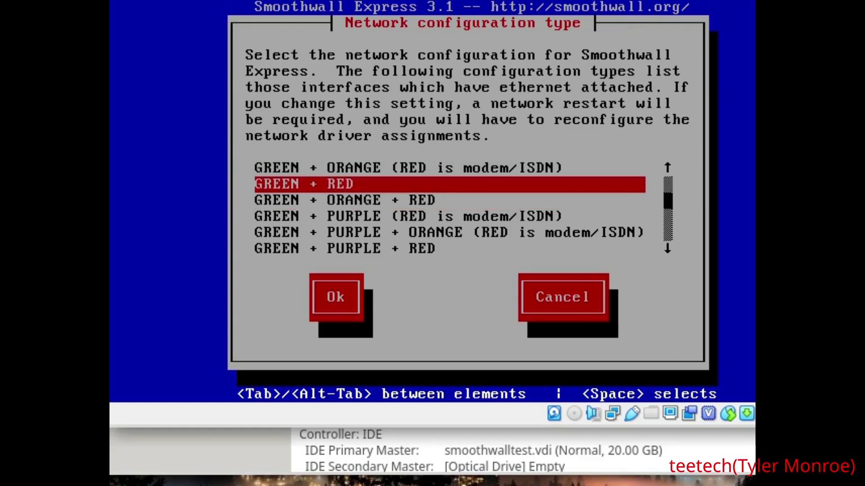
key("Return")
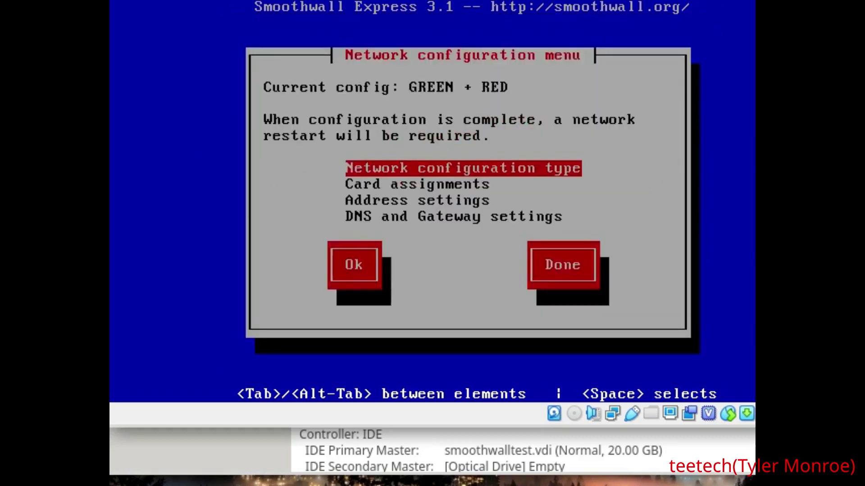
Under Card assignments, assign the bd:79:02 card to RED and the fe:ca:01 card to GREEN
key("Down")
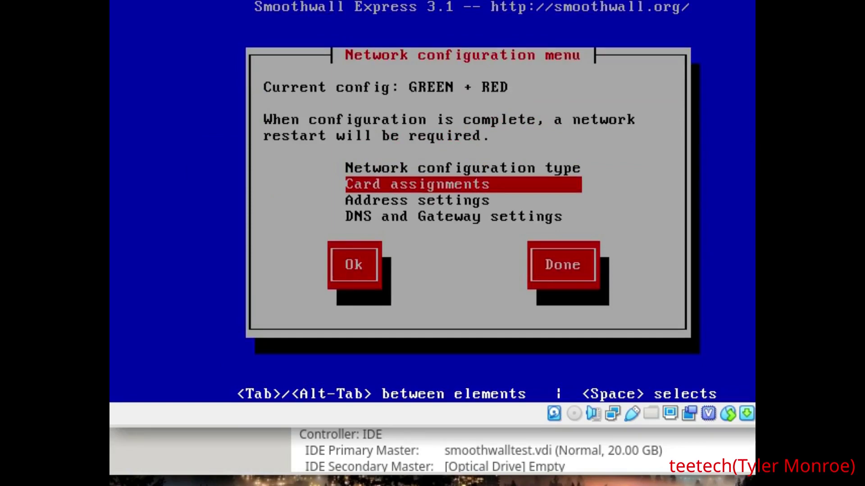
key("Return")
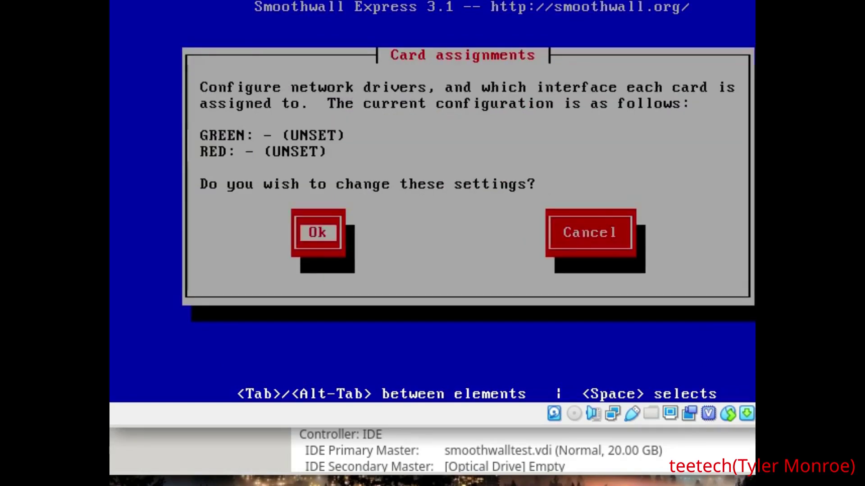
key("Return")
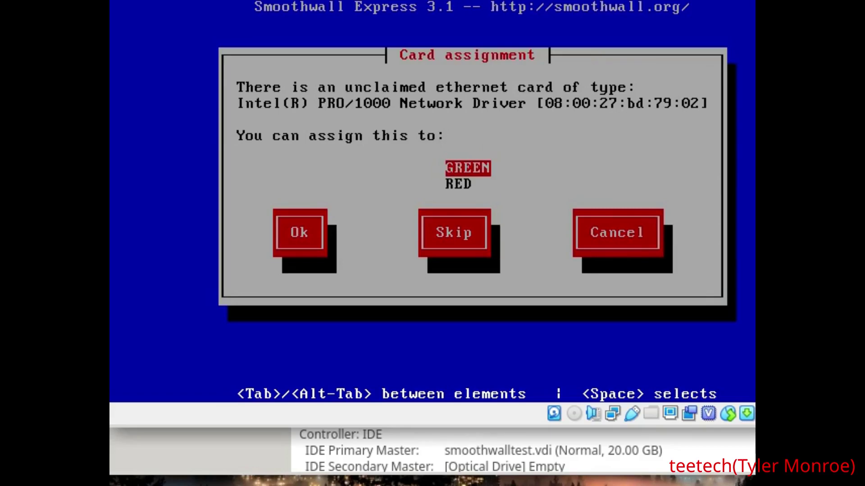
key("Down")
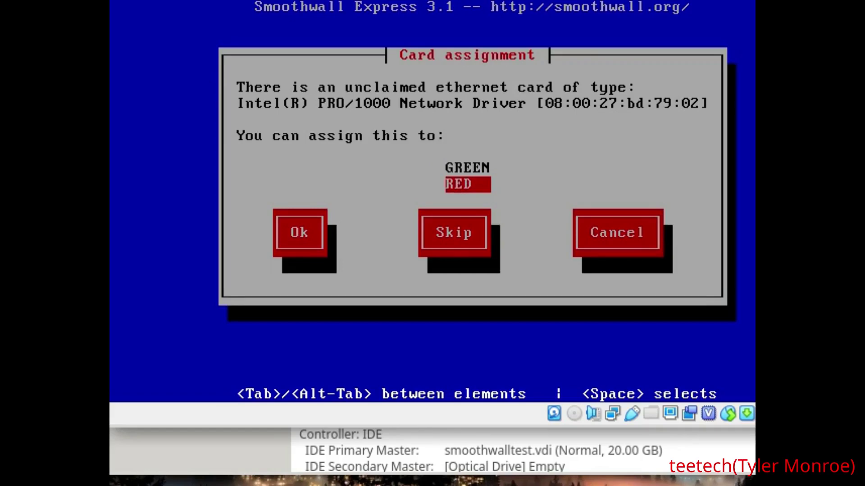
key("Return")
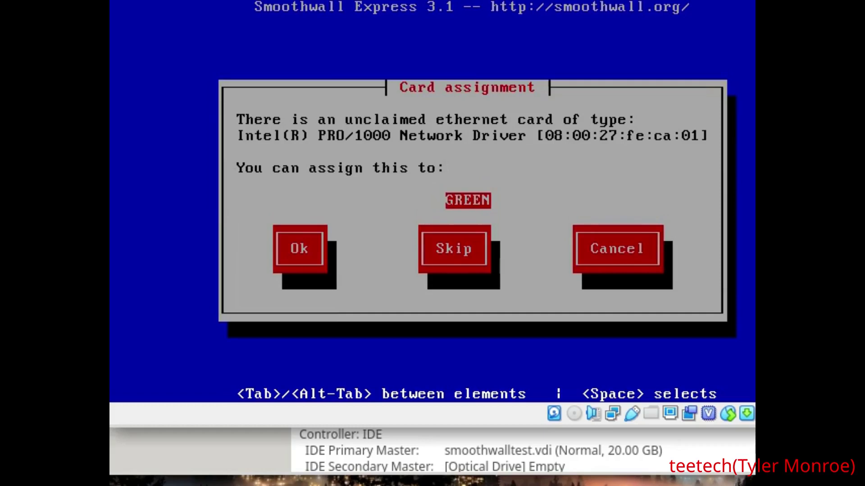
key("Return")
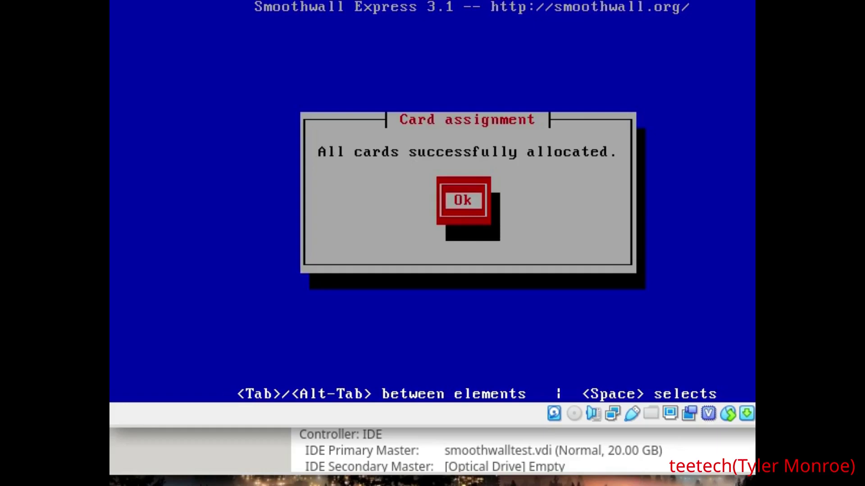
key("Return")
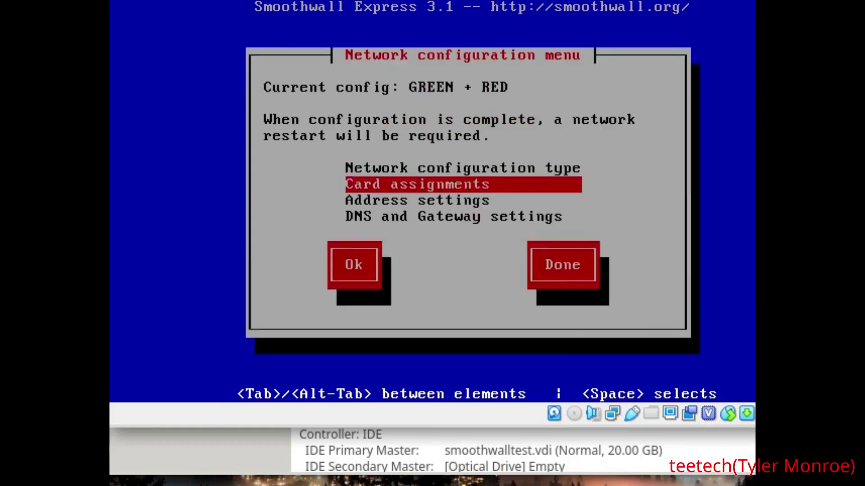
Open Address settings for the GREEN interface and accept the IP change warning
key("Down")
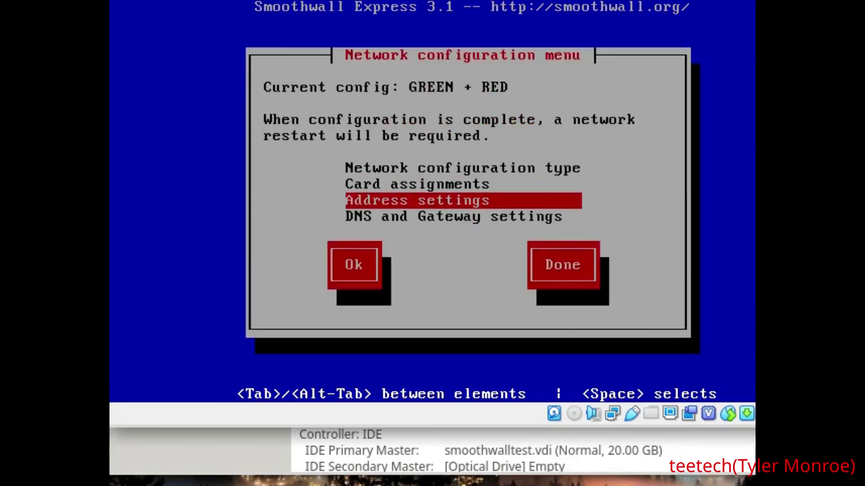
key("Return")
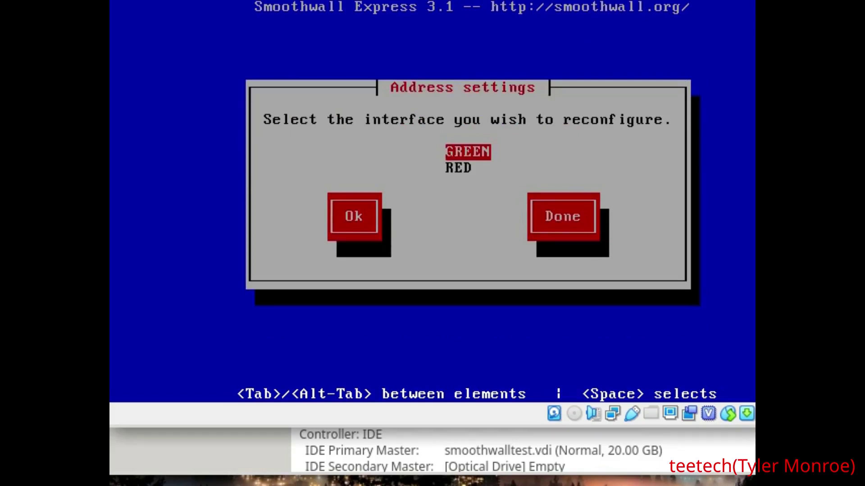
key("Return")
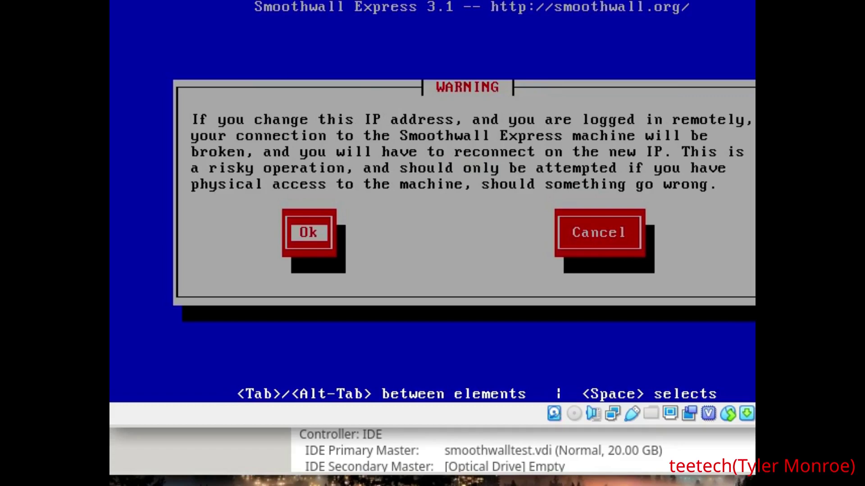
key("Return")
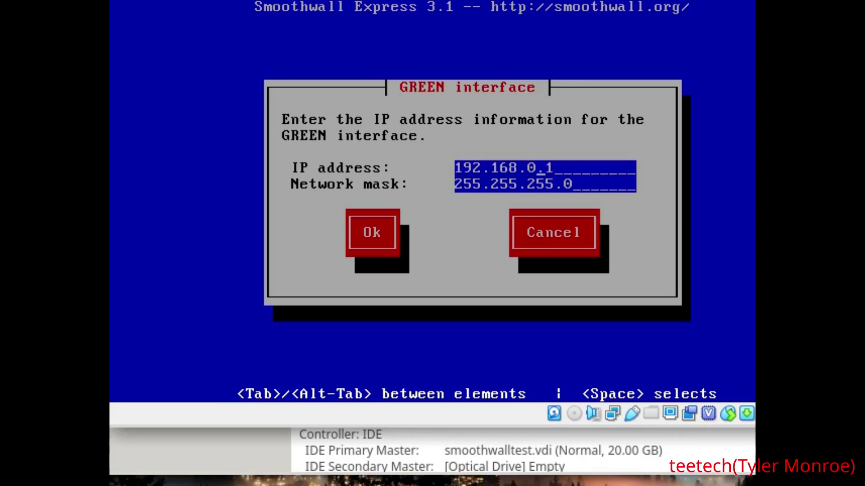
Change the GREEN address to 192.168.10.1 and keep the mask at 255.255.255.0
key("BackSpace")
type("10")
key("Tab")
key("Tab")
key("alt+Tab")
key("BackSpace")
type("12")
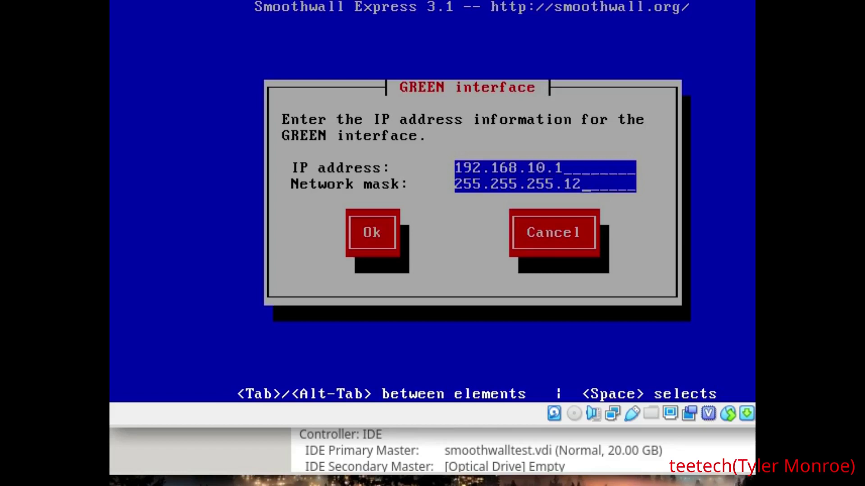
type("8")
key("BackSpace")
key("BackSpace")
key("BackSpace")
type("0")
Save the GREEN interface settings and bring up the RED interface settings
key("Tab")
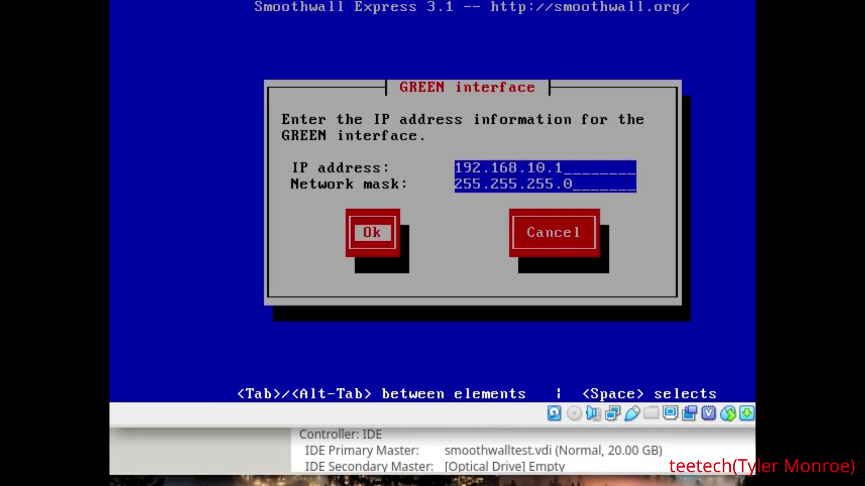
key("Return")
key("Down")
key("Return")
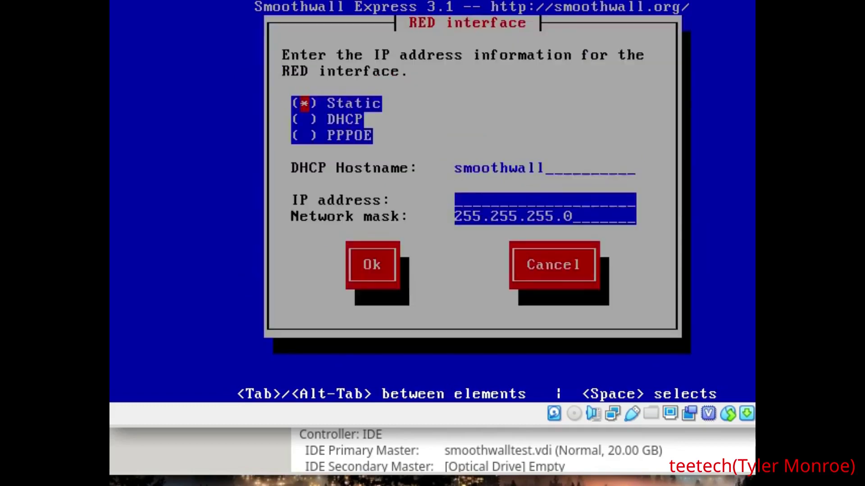
Switch the RED interface connection type to DHCP after briefly trying PPPOE
key("Down")
key("Up")
key("Down")
key("Down")
key("Tab")
key("Tab")
key("Tab")
key("Tab")
key("Tab")
key("Down")
key("Down")
key("space")
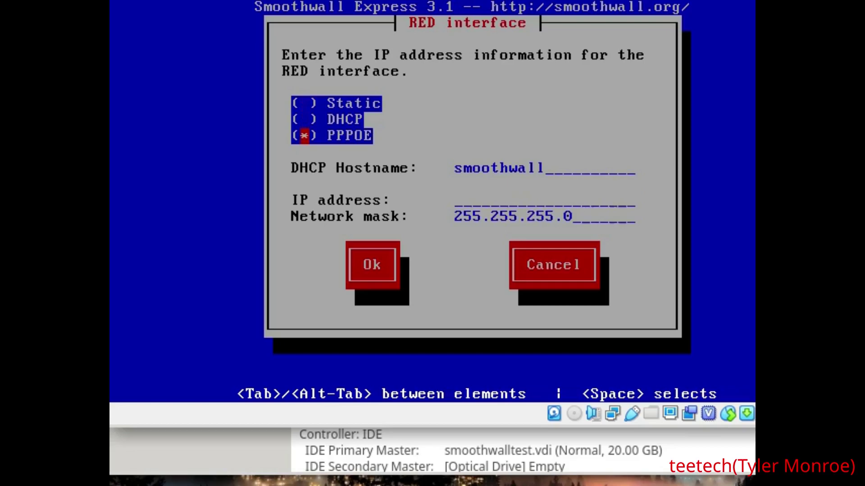
key("Up")
key("space")
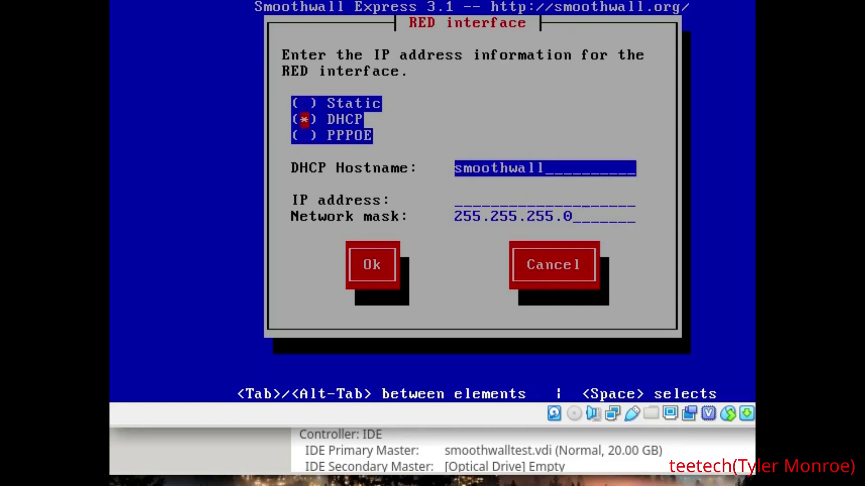
key("Down")
Save RED with hostname smoothwall and return to the Network configuration menu
key("Tab")
key("Tab")
key("Return")
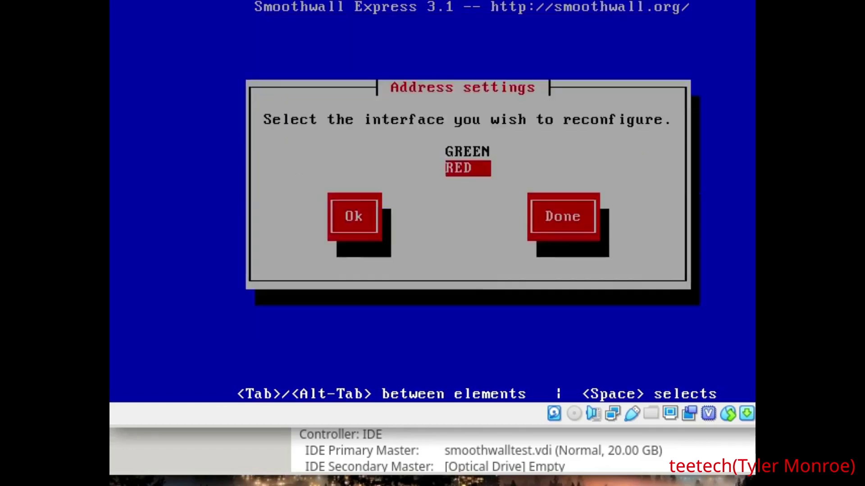
key("Tab")
key("Tab")
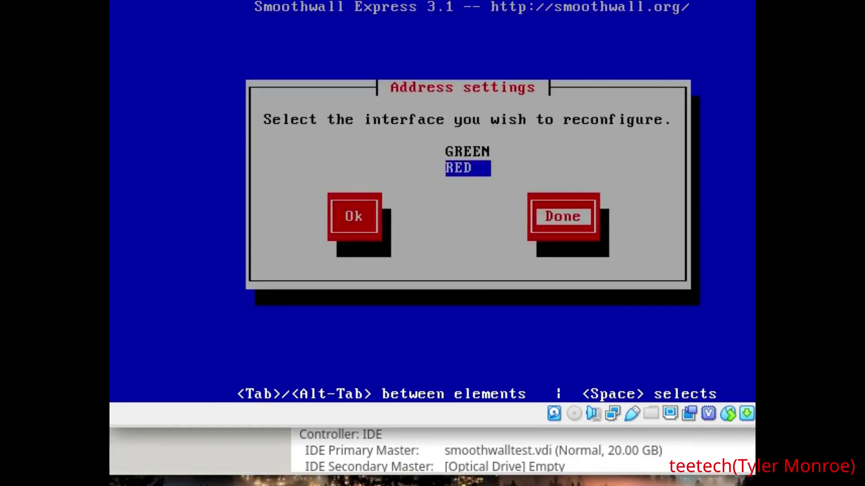
key("Return")
key("Down")
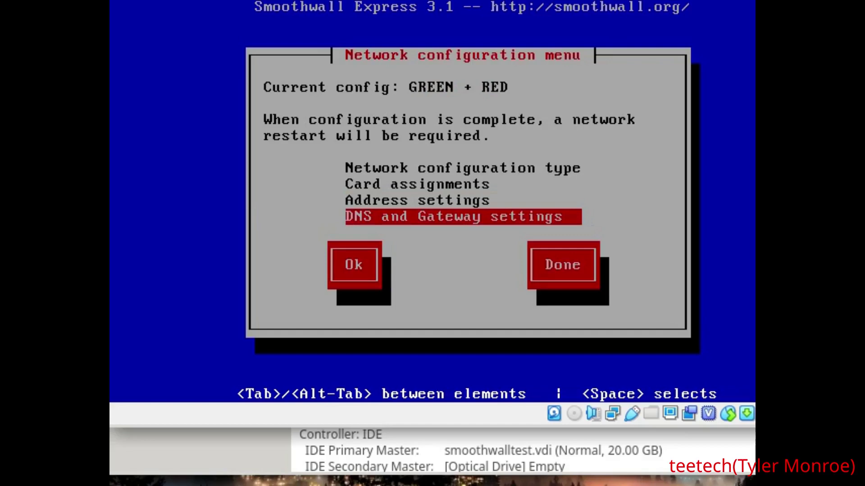
Leave DNS and gateway blank and finish the network configuration
key("Return")
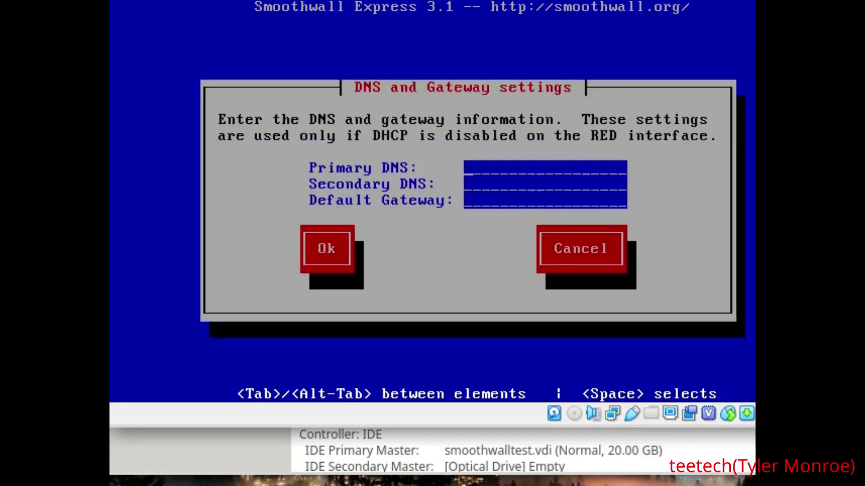
key("Tab")
key("Tab")
key("Tab")
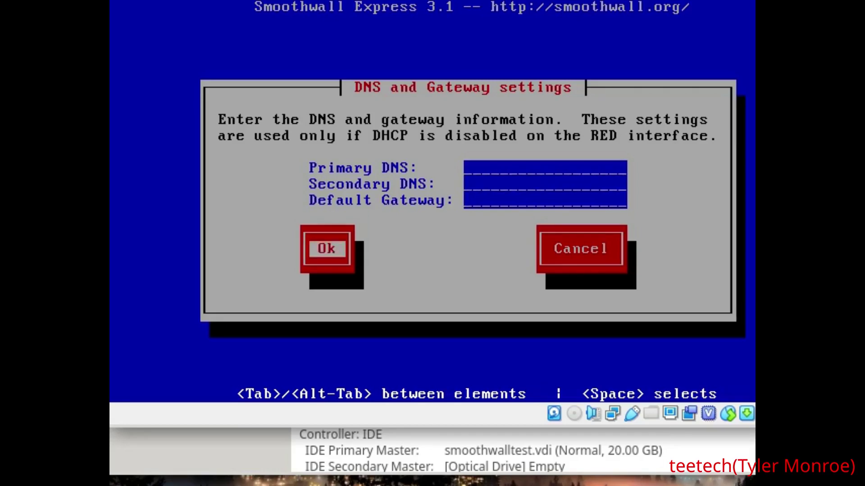
key("Return")
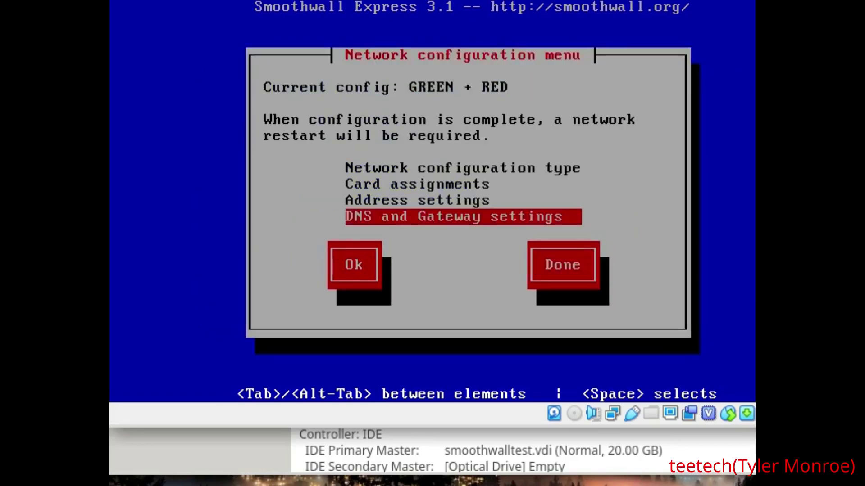
key("Tab")
key("Tab")
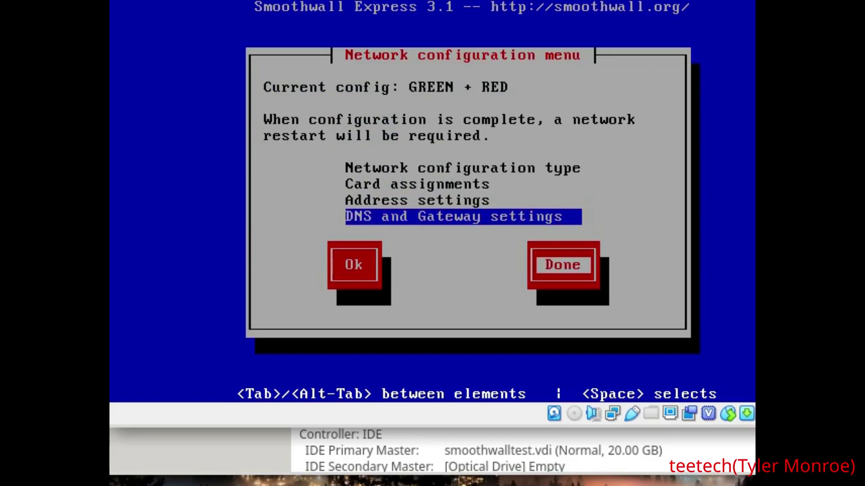
key("Return")
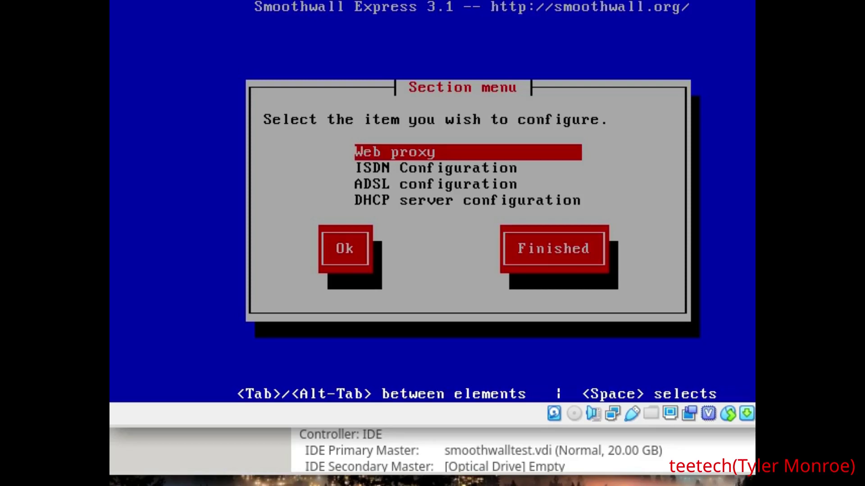
Browse the Section menu past ISDN and ADSL and open DHCP server configuration
key("Down")
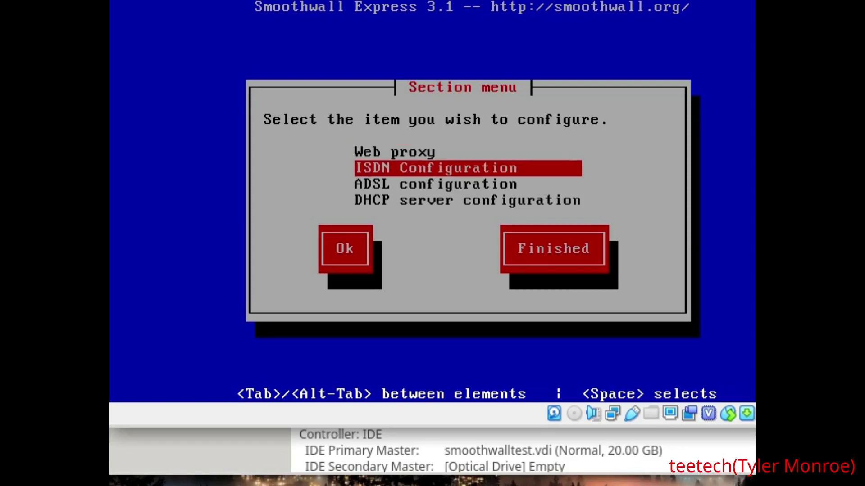
key("Down")
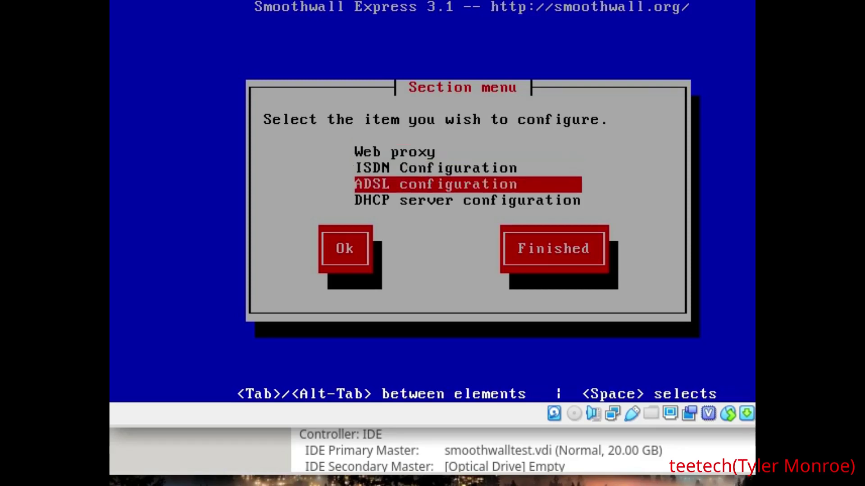
key("Down")
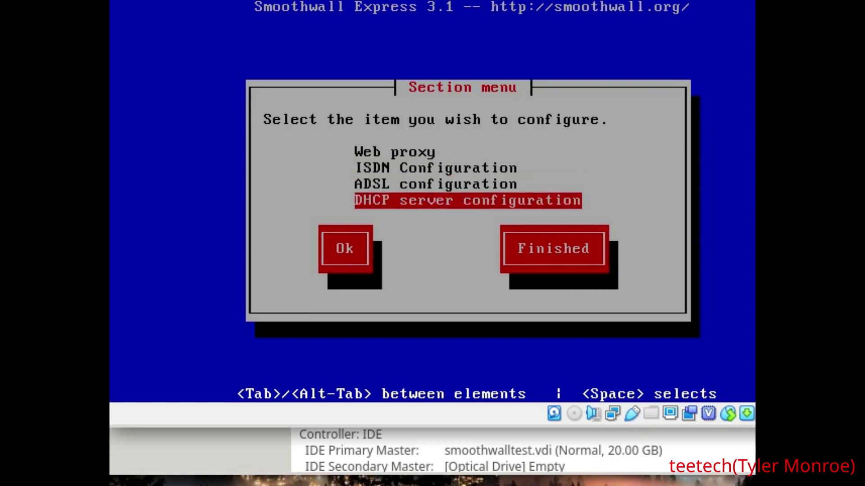
key("Up")
key("Up")
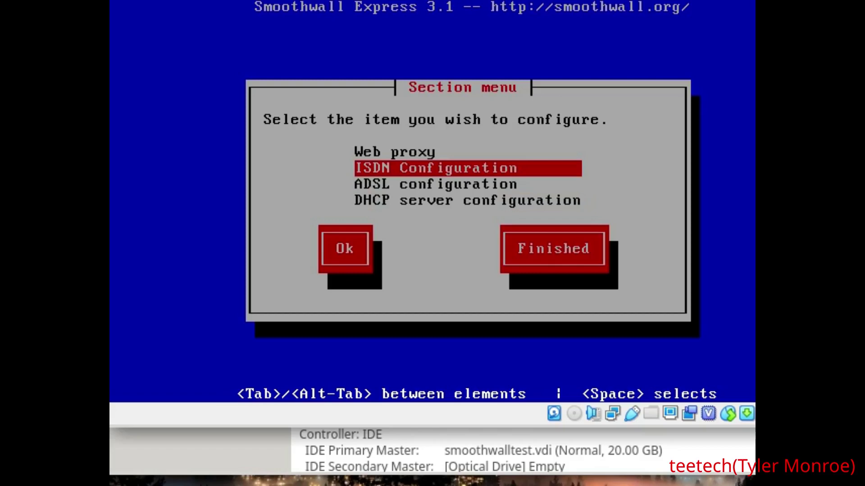
key("Down")
key("Down")
key("Up")
key("Up")
key("Down")
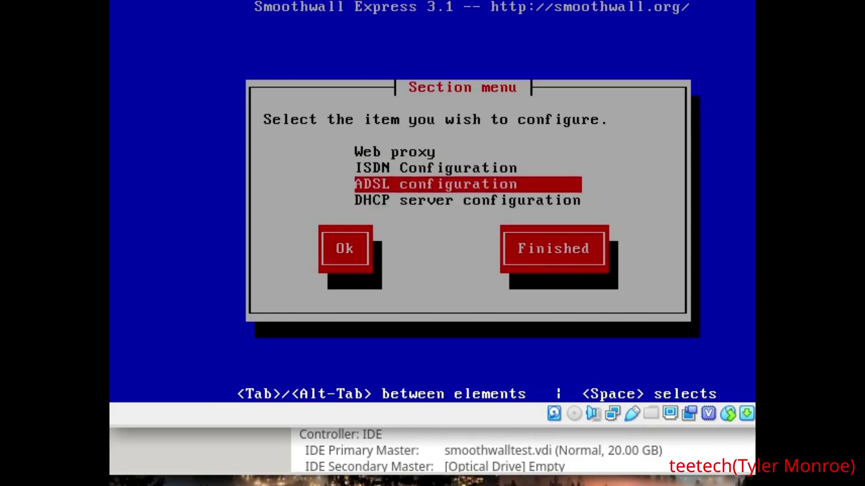
key("Down")
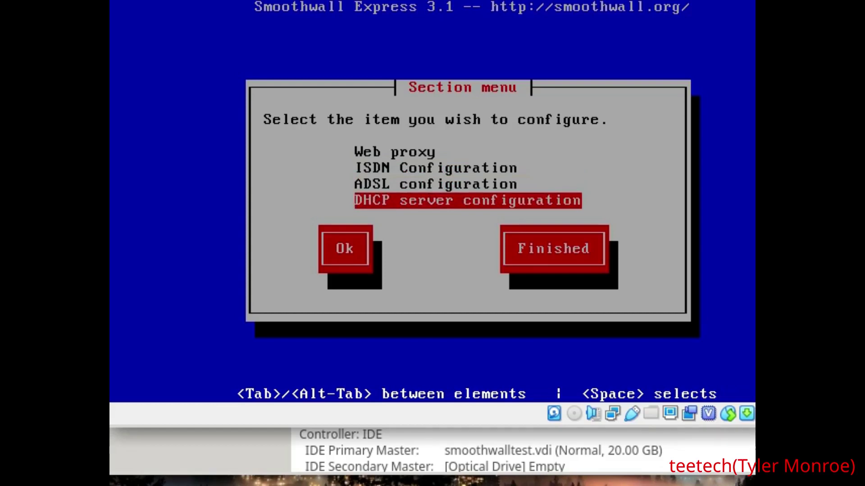
key("Return")
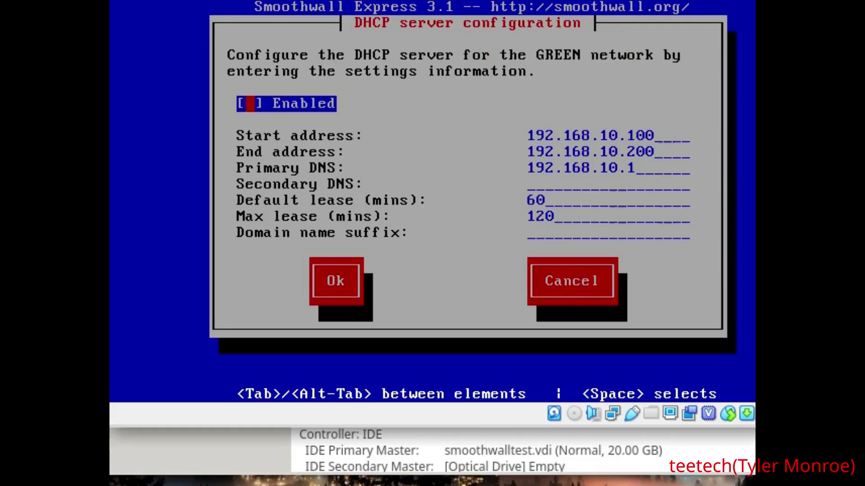
Enable the GREEN DHCP server, keeping the 192.168.10.100–192.168.10.200 address range
key("space")
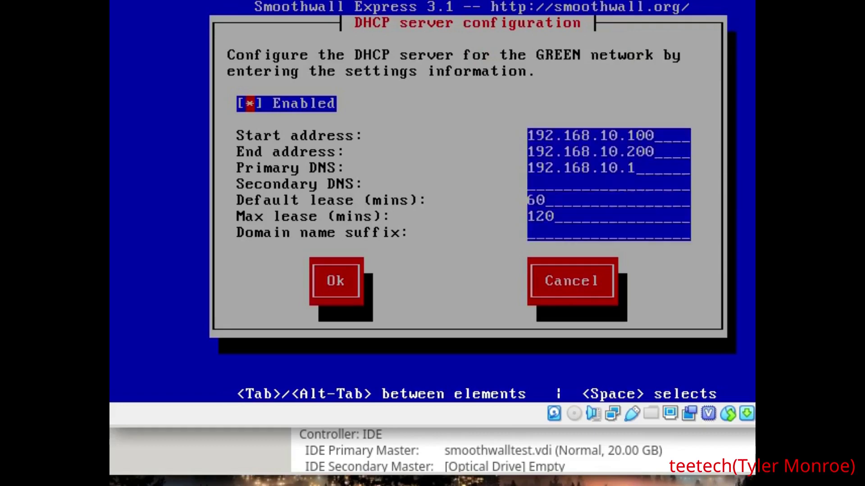
key("Tab")
key("Tab")
key("alt+Tab")
key("Left")
key("Left")
key("Left")
key("Right")
key("Tab")
key("Tab")
key("Tab")
key("shift+Tab")
key("Tab")
Set secondary DNS 4.2.2.2 and domain suffix test, then save the DHCP settings
type("4.2.2.2")
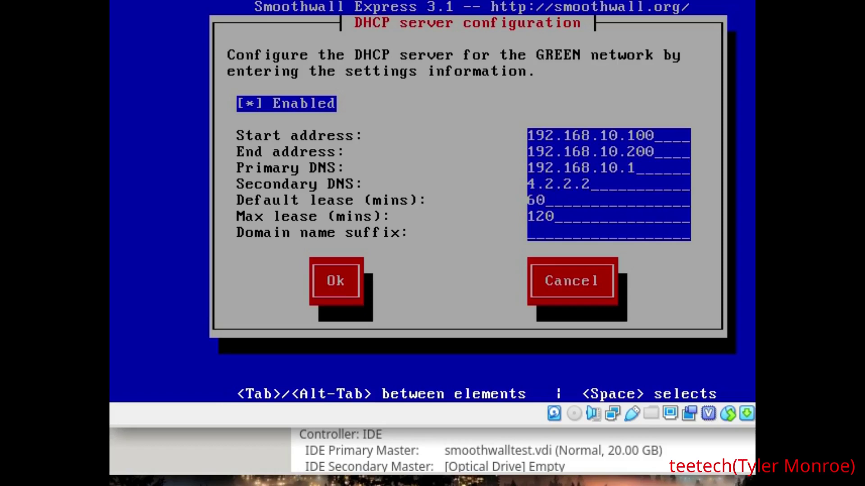
key("Tab")
type("test")
key("Tab")
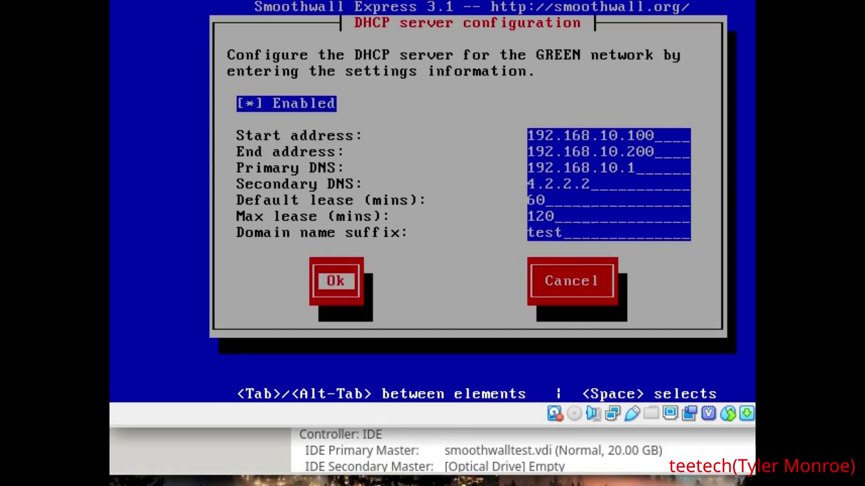
key("Return")
key("Tab")
key("Tab")
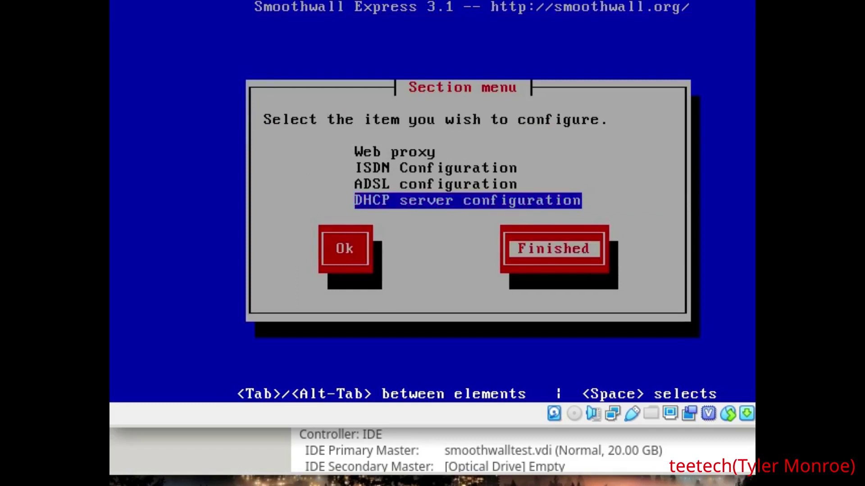
Finish the section menu and enter and confirm the admin web password
key("Return")
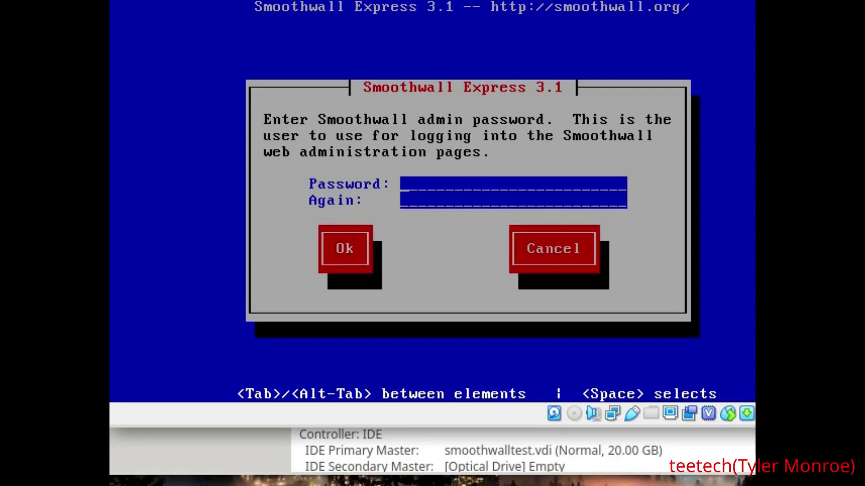
type("********")
key("Tab")
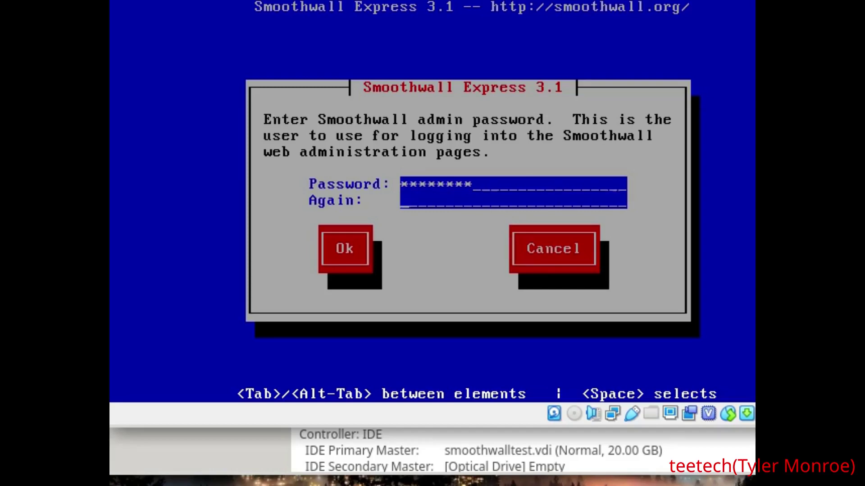
type("********")
key("Tab")
key("Return")
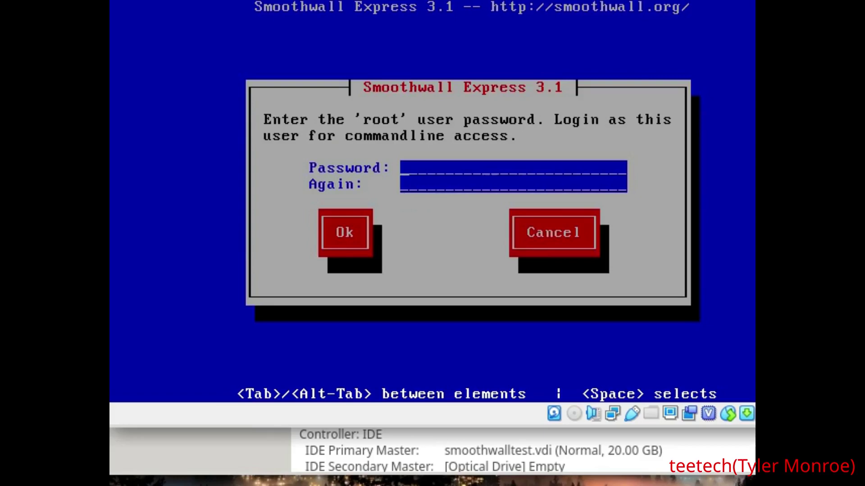
Enter and confirm the root password, correcting a typo, and submit it
type("********")
key("BackSpace")
key("BackSpace")
key("BackSpace")
key("BackSpace")
key("BackSpace")
key("BackSpace")
key("BackSpace")
key("BackSpace")
type("********")
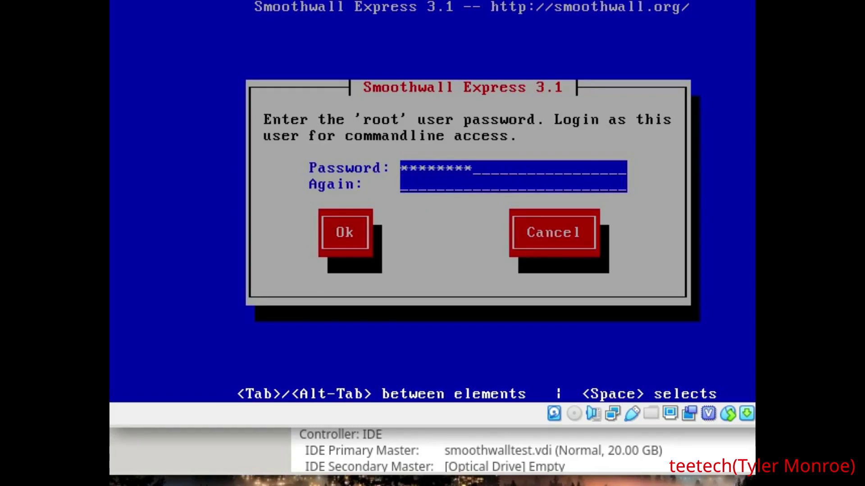
type("*")
key("Tab")
type("*********")
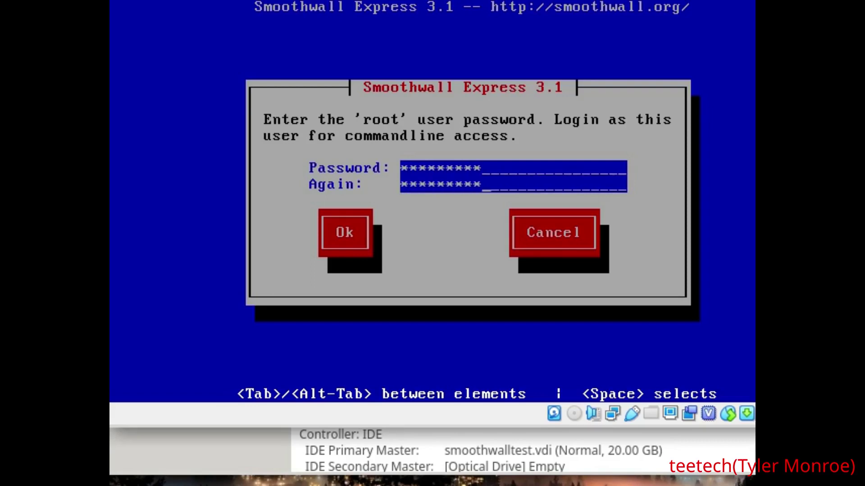
key("Tab")
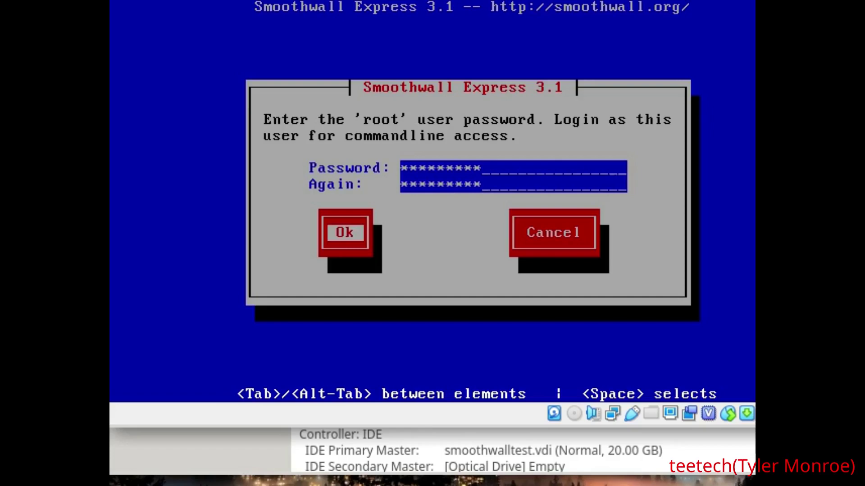
key("Return")
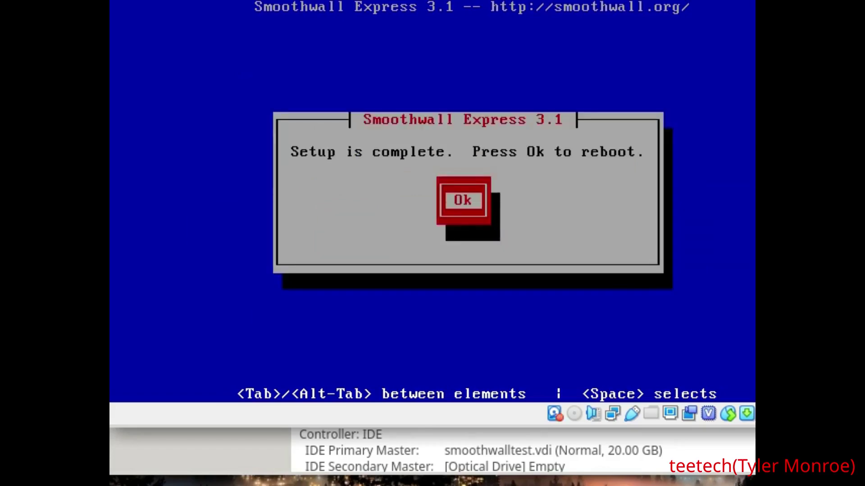
Confirm the setup-complete dialog so the VM reboots into Smoothwall
key("Return")
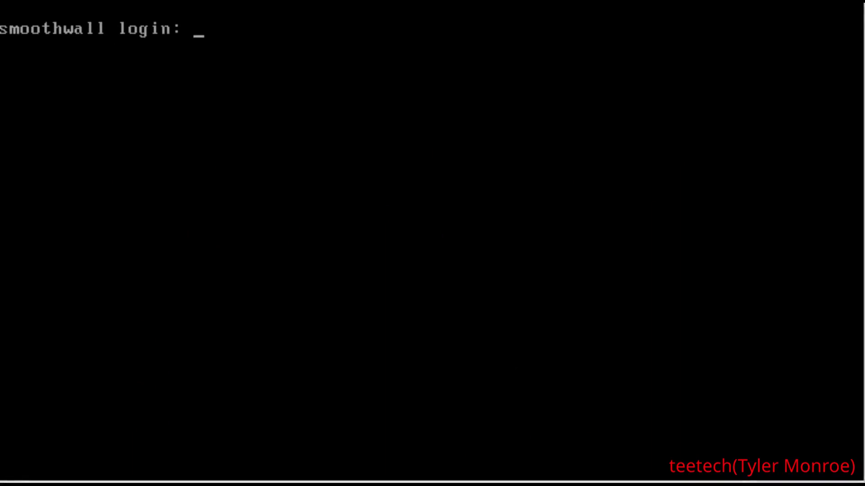
Log in as root, clear the console and run w to list logged-in users
type("root")
key("Return")
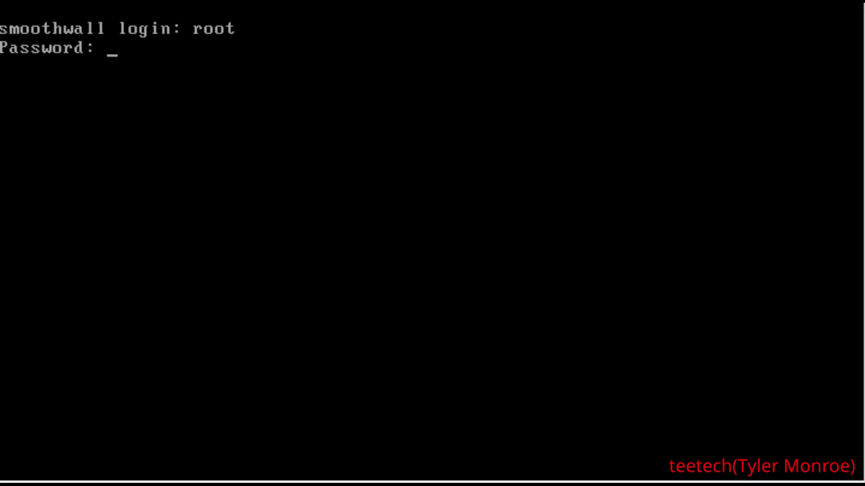
key("Return")
key("Return")
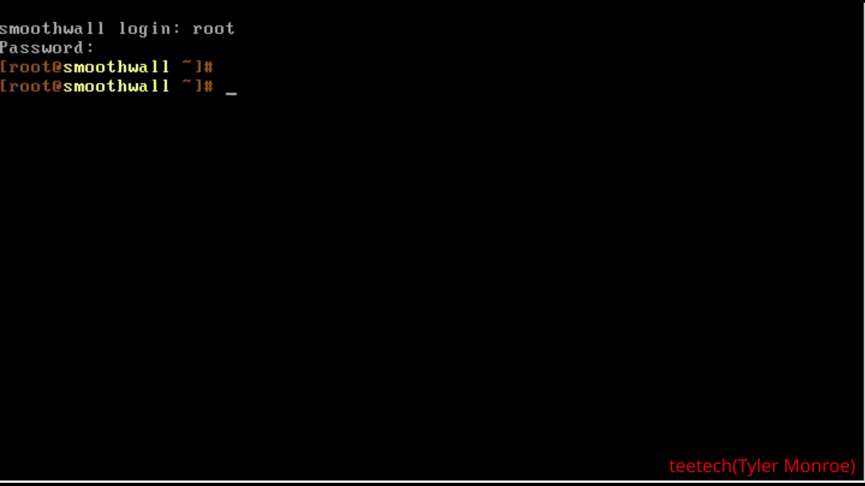
type("clear")
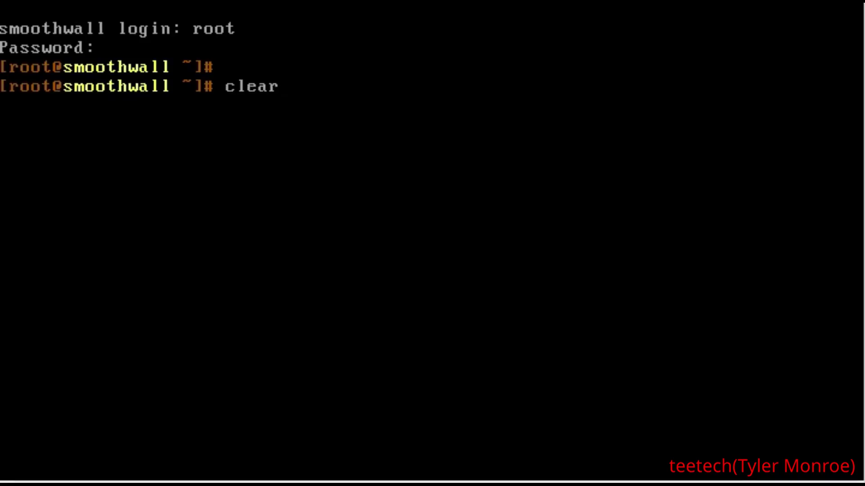
key("Return")
type("w")
key("Return")
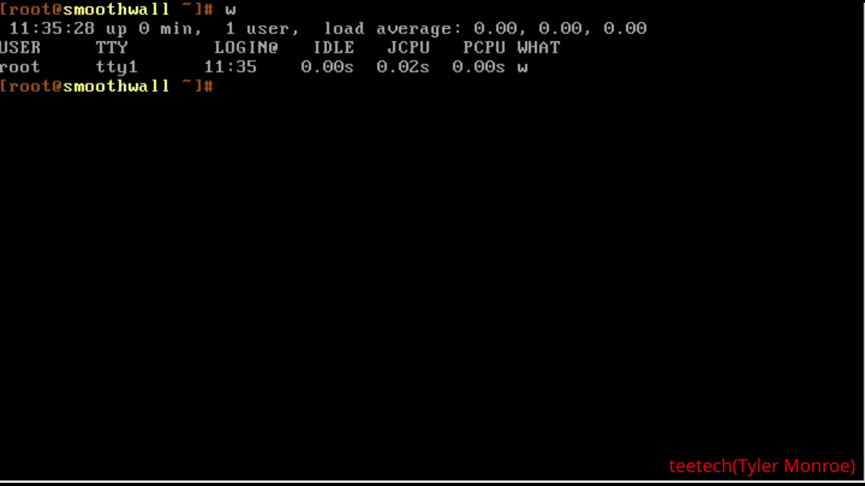
Run top and quit it, show memory with free -m, then clear the screen
type("tro")
key("BackSpace")
key("BackSpace")
type("op")
key("Return")
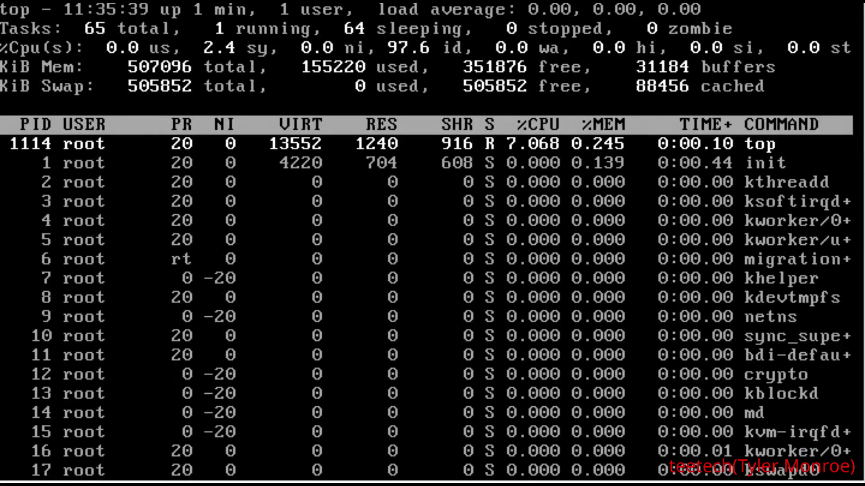
key("q")
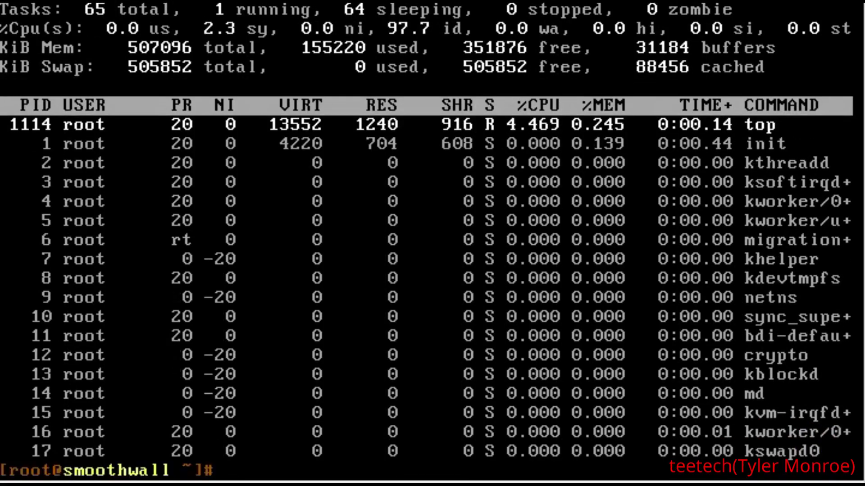
key("Return")
key("Return")
type("free -m")
key("Return")
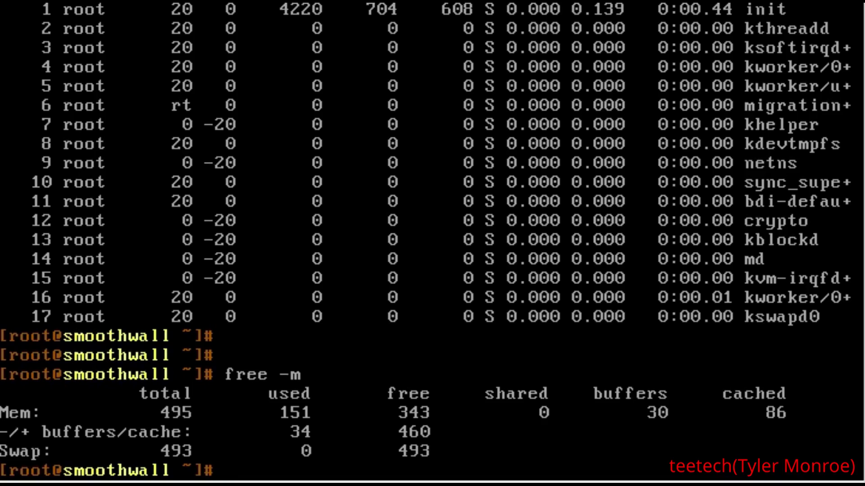
type("clear")
key("Return")
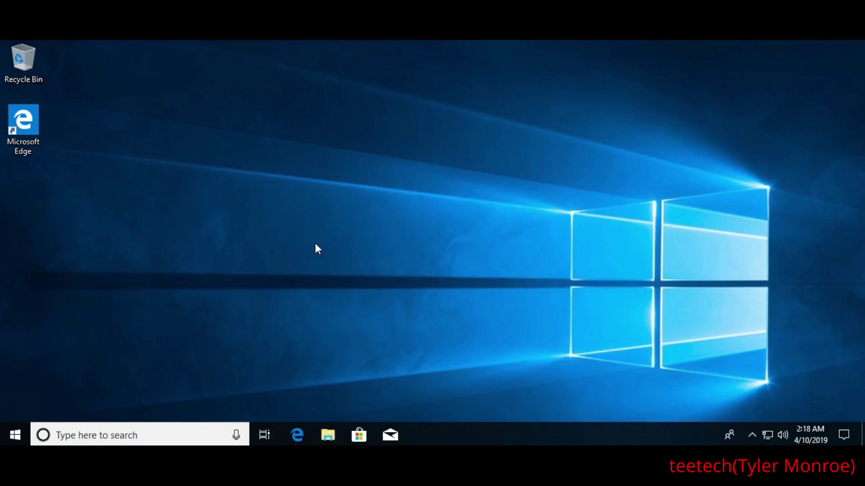
left_click(297, 435)
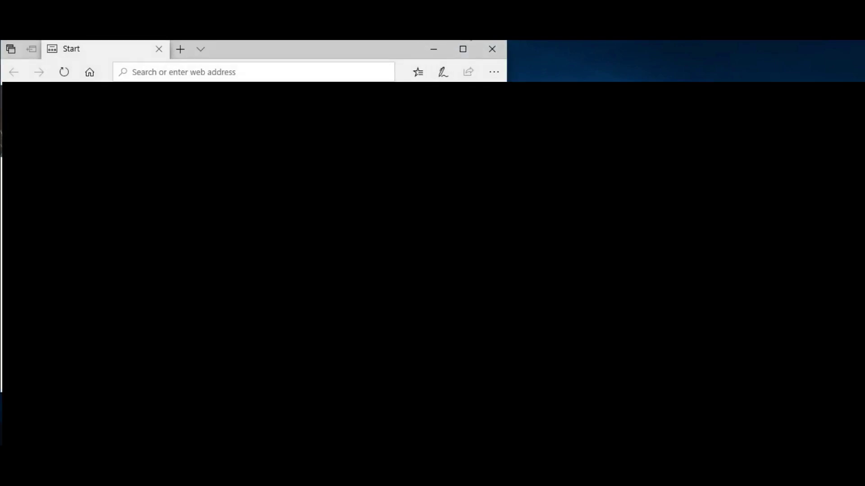
left_click(466, 47)
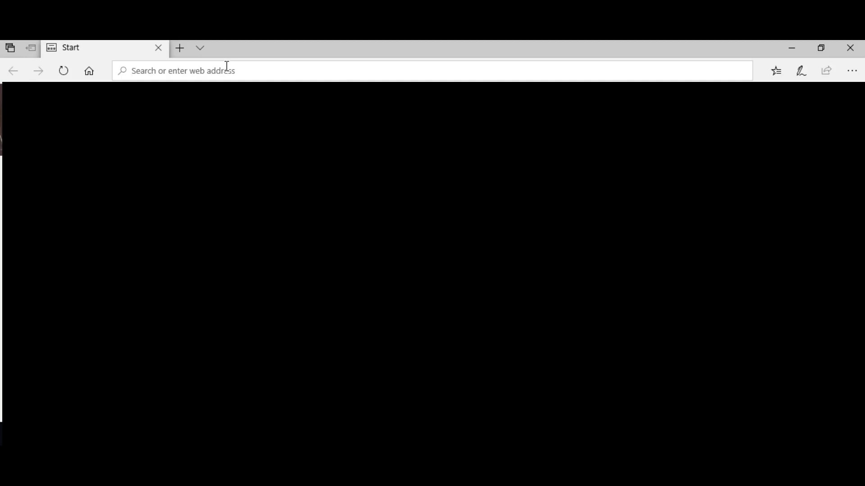
type("h")
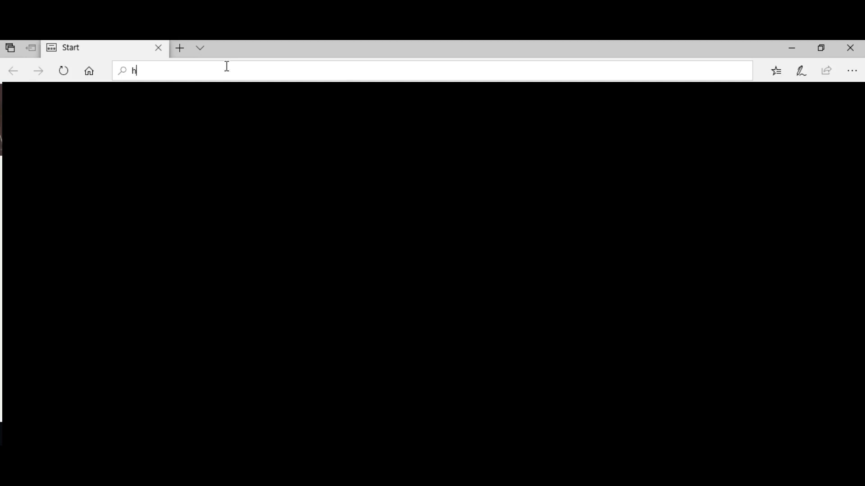
type("ttps://192.168")
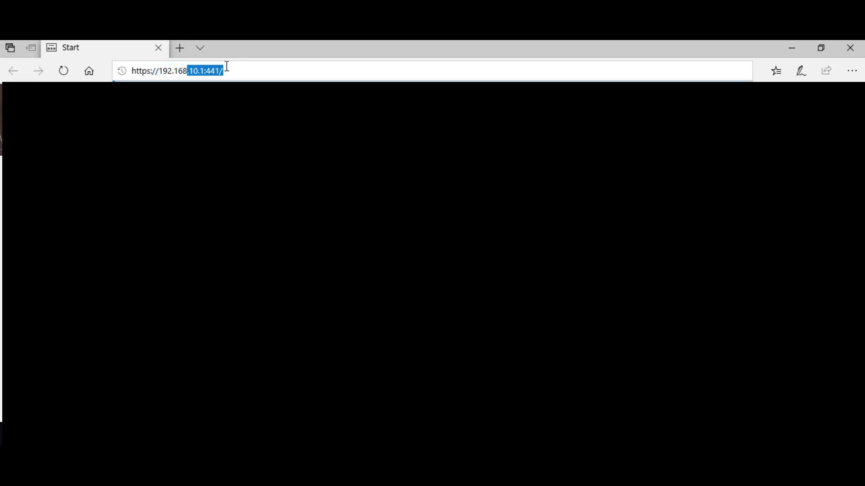
type(".10.1:4")
type("41")
key("Return")
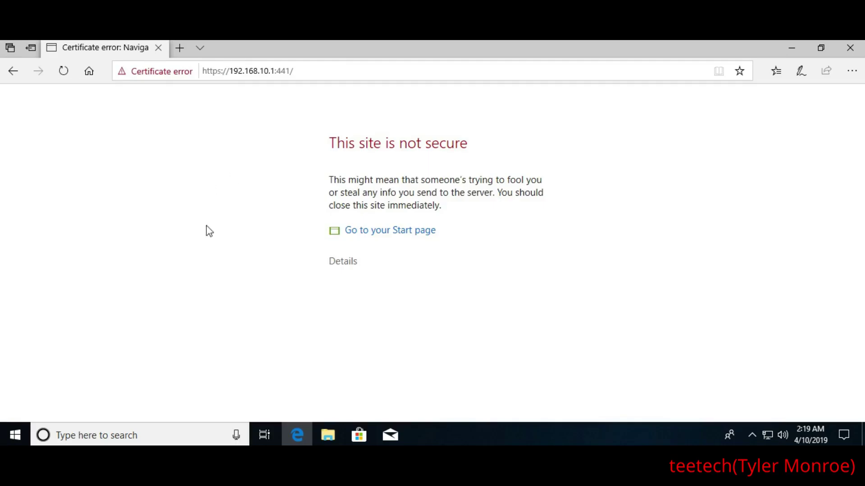
Bypass the certificate warning and log in to Smoothwall with the admin user name and password
left_click(337, 263)
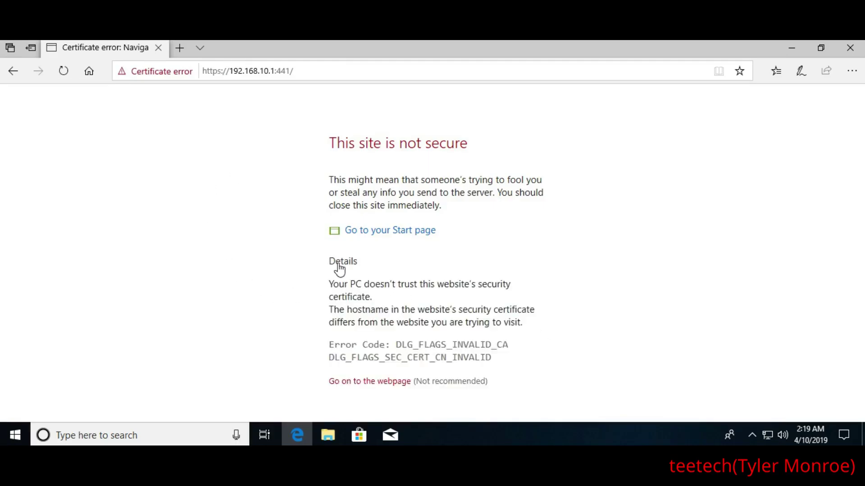
left_click(386, 383)
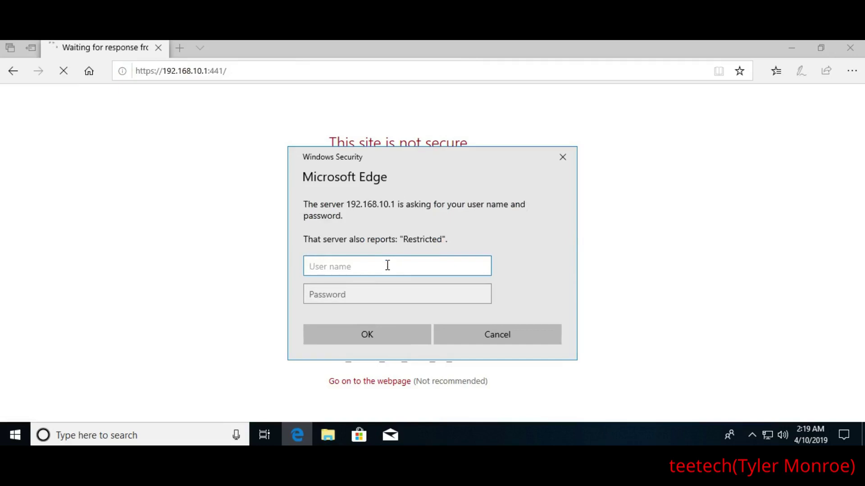
type("admin")
key("Tab")
type("admin")
key("Return")
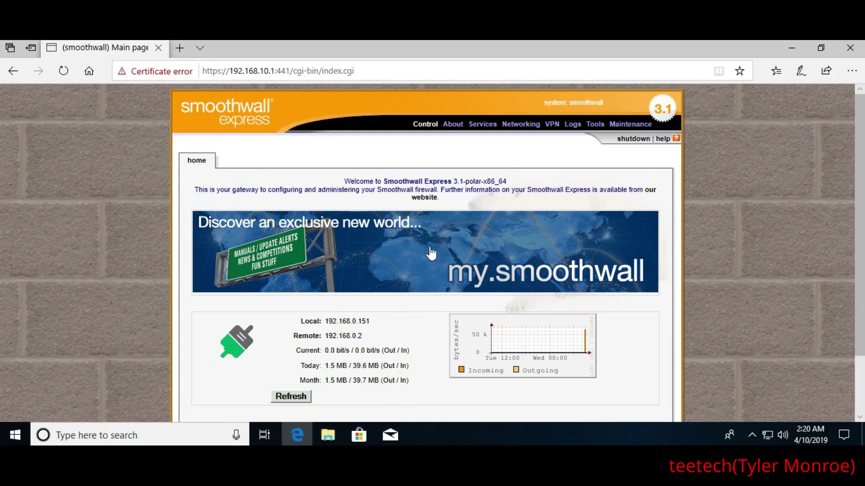
Browse the About service status list, then view the Advanced memory and disk usage page
left_click(448, 134)
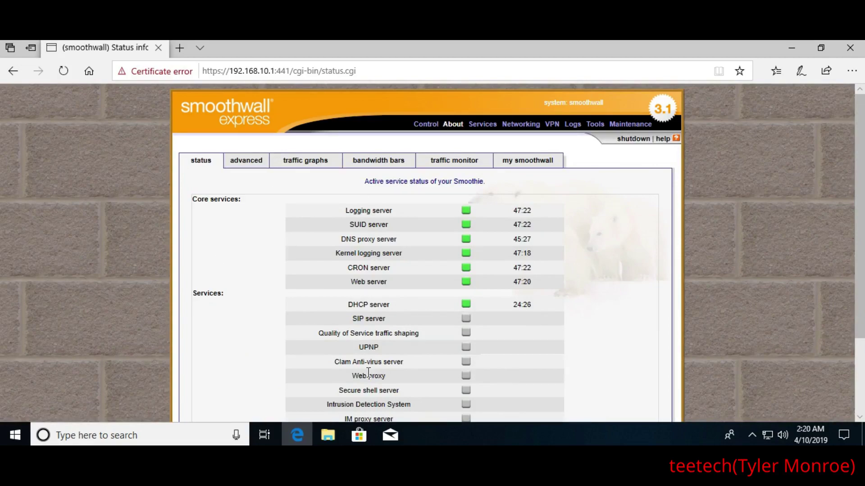
scroll(228, 252, "down", 1)
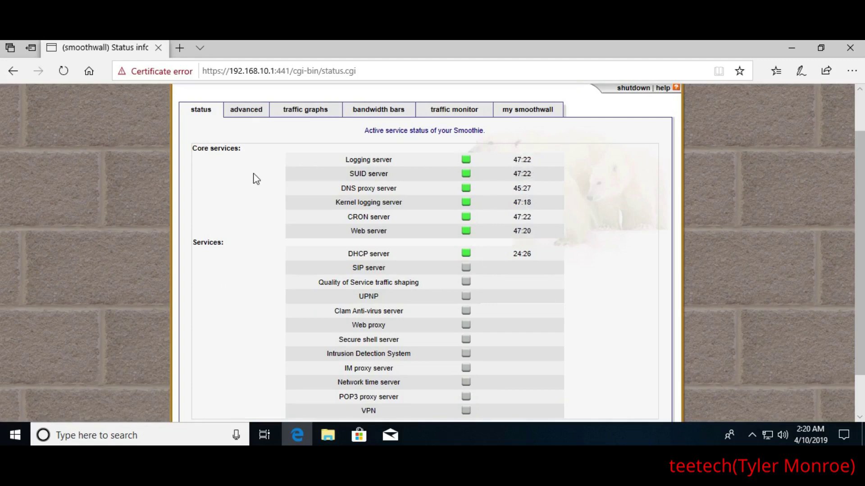
scroll(248, 191, "down", 1)
scroll(253, 222, "up", 2)
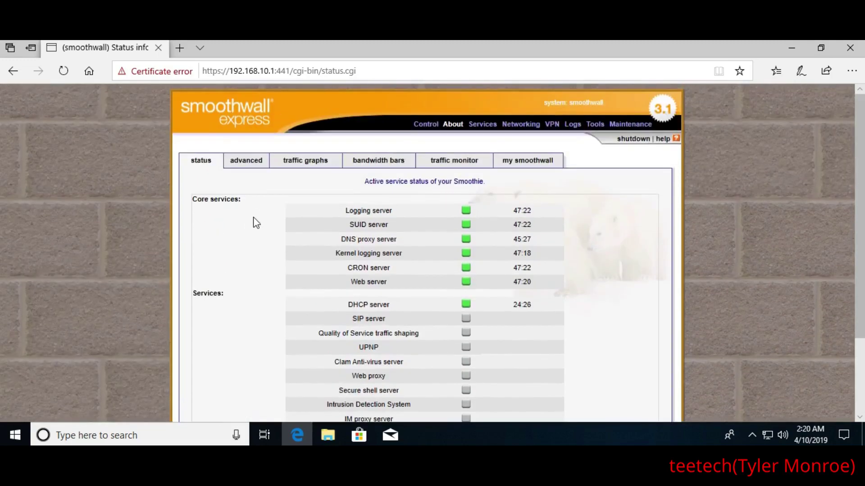
left_click(247, 163)
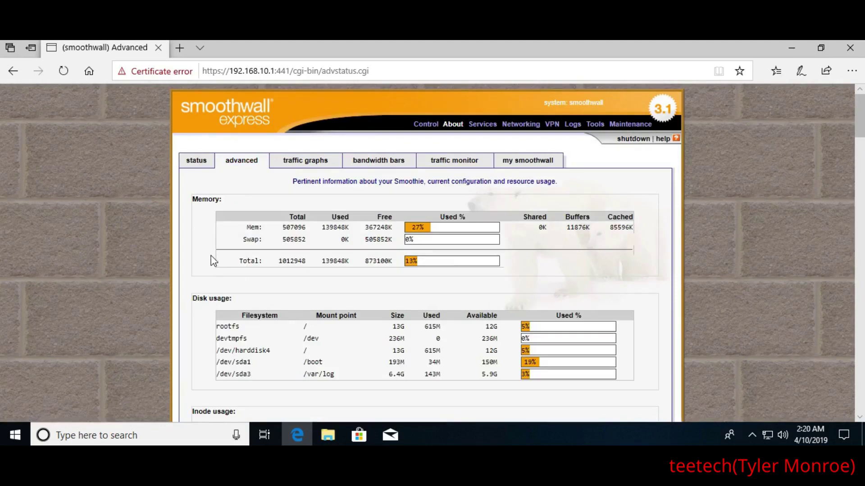
scroll(210, 257, "down", 2)
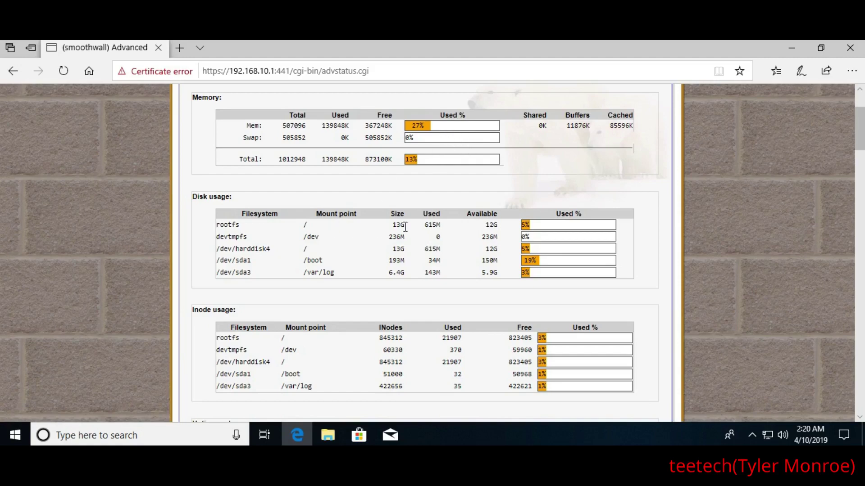
scroll(423, 231, "down", 5)
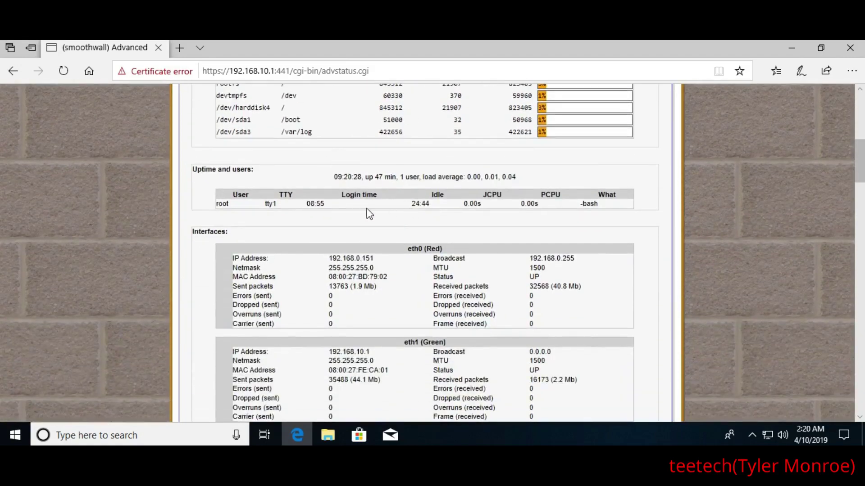
scroll(304, 200, "up", 1)
scroll(303, 196, "down", 4)
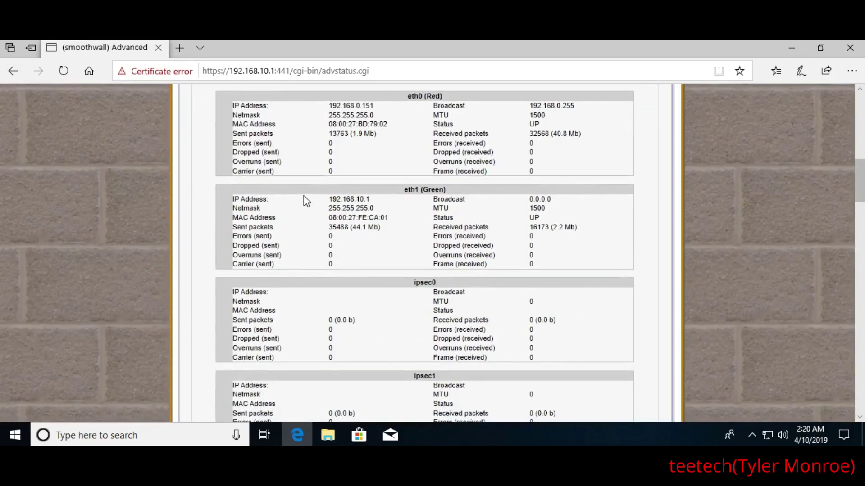
scroll(425, 299, "down", 7)
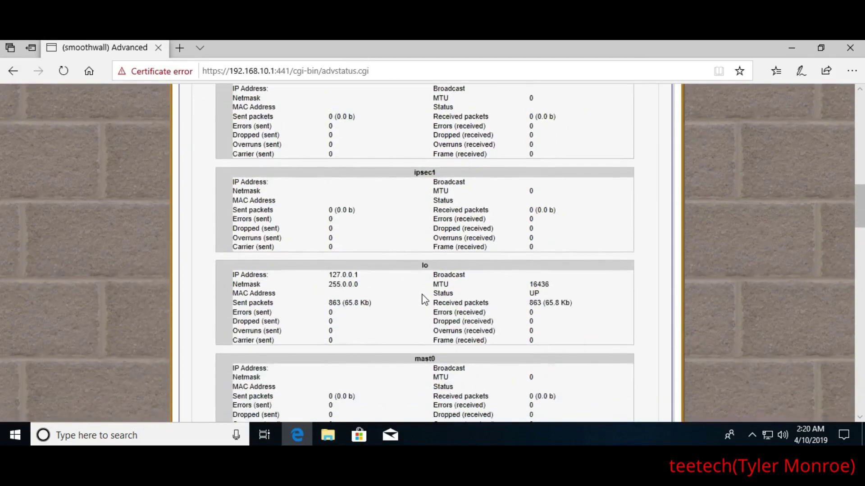
scroll(377, 310, "down", 5)
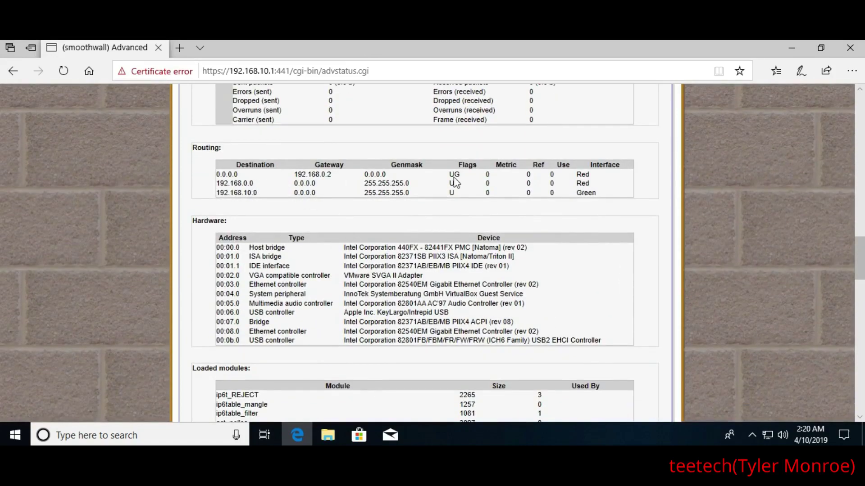
scroll(361, 178, "down", 3)
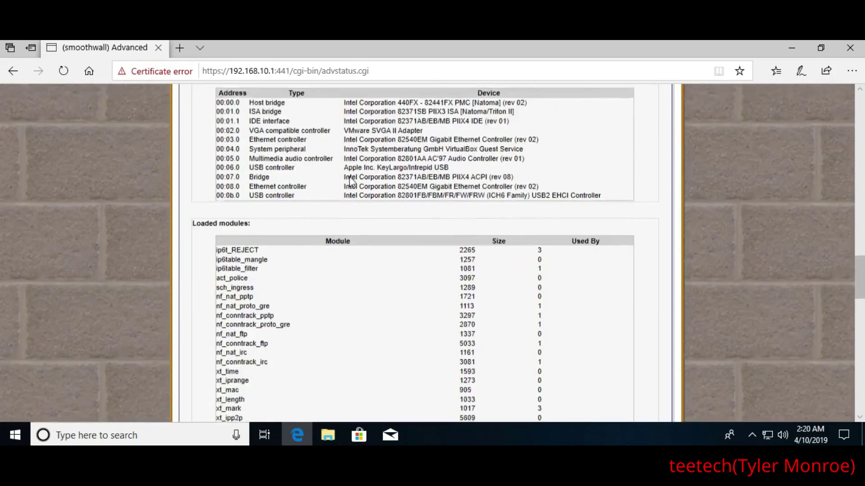
scroll(284, 135, "up", 1)
scroll(279, 138, "up", 1)
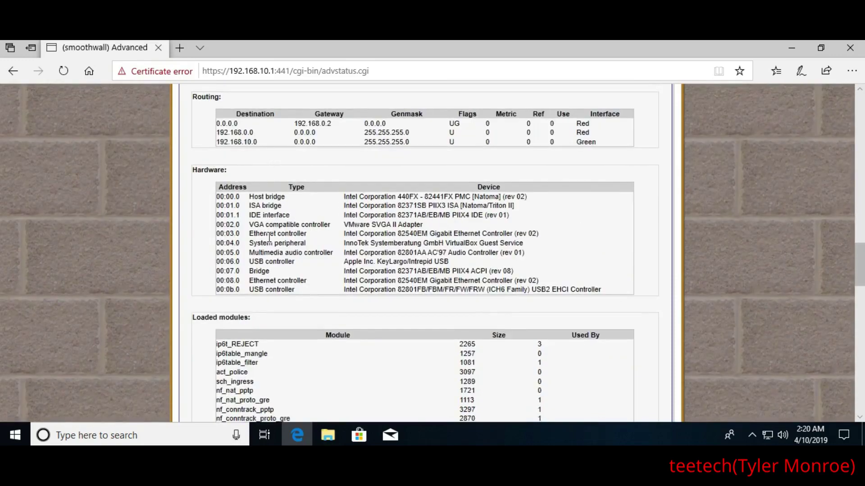
scroll(292, 270, "down", 5)
scroll(297, 297, "down", 15)
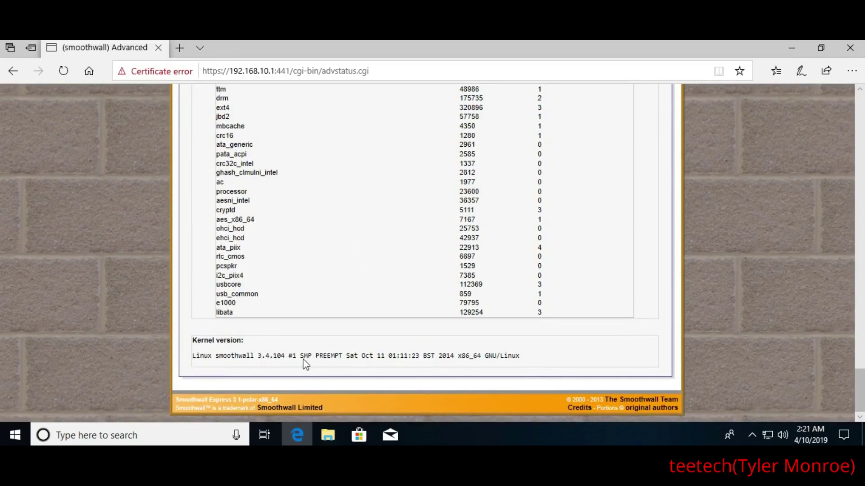
left_click_drag(859, 390, 858, 115)
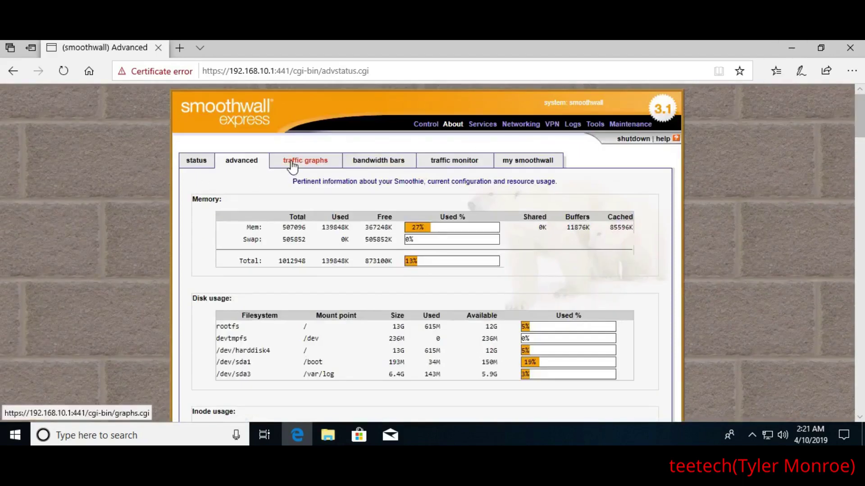
Scroll through the traffic graphs and statistics page
left_click(292, 165)
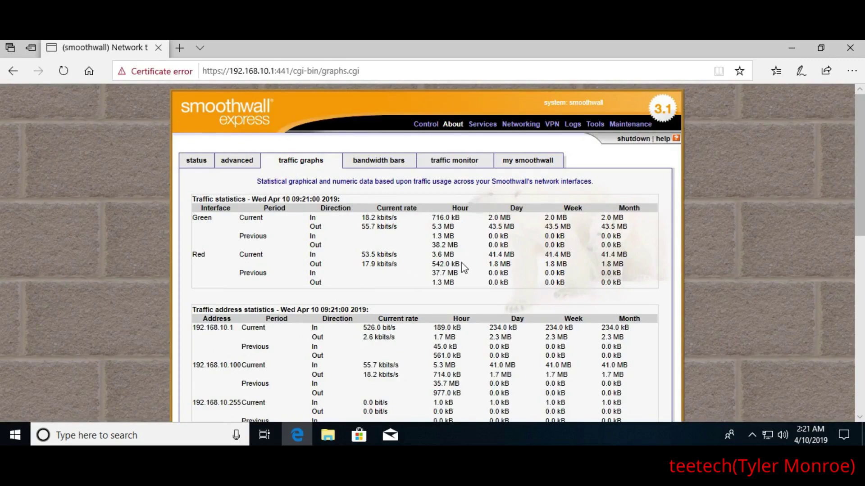
scroll(461, 266, "down", 2)
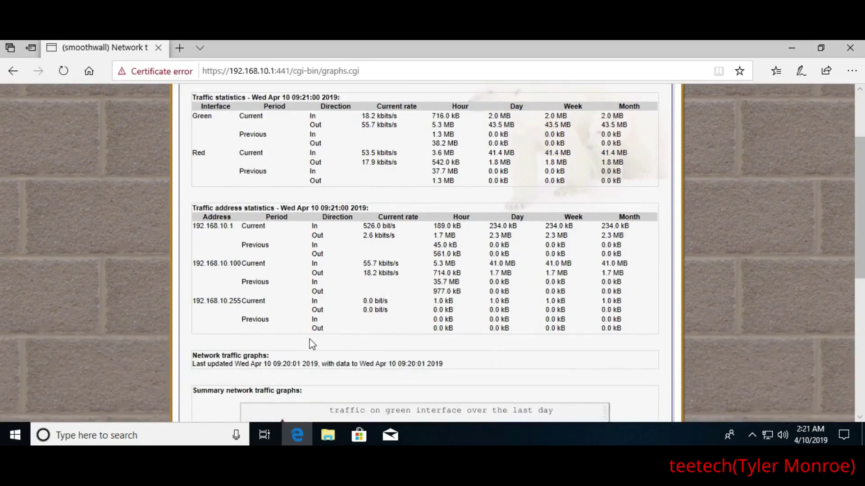
scroll(209, 305, "down", 2)
scroll(208, 305, "down", 4)
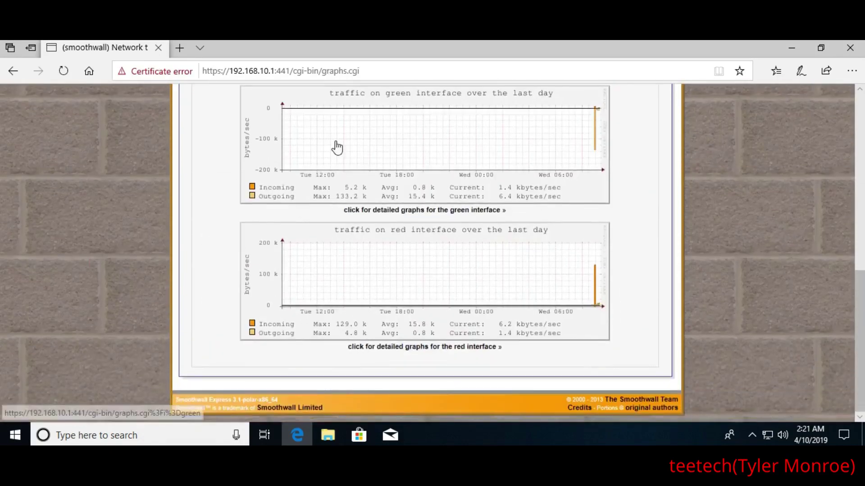
scroll(210, 288, "up", 3)
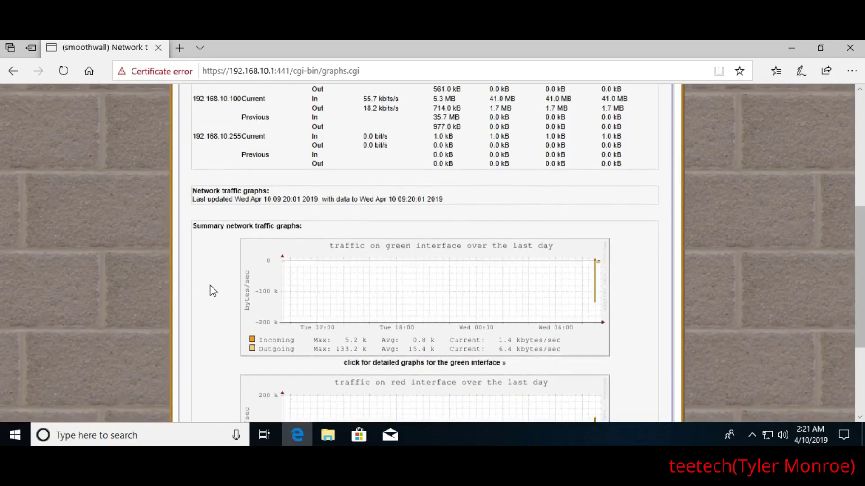
scroll(211, 285, "up", 5)
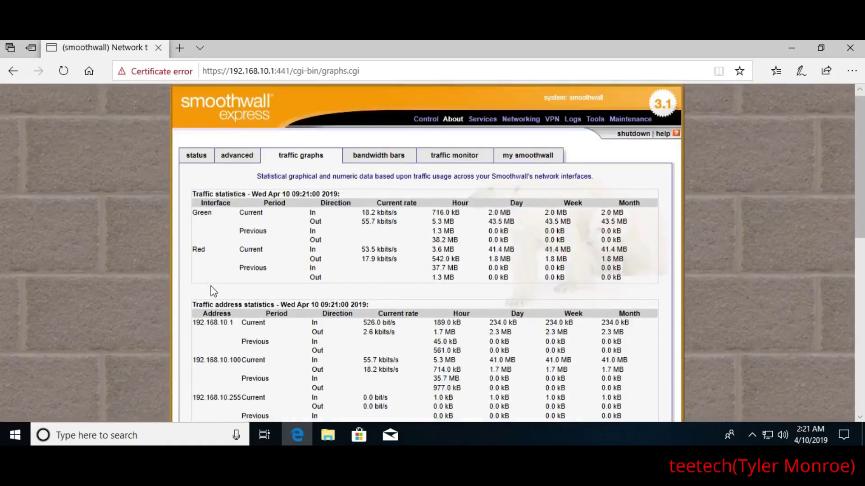
Look over the realtime bandwidth bars and the traffic monitor graphs
left_click(376, 164)
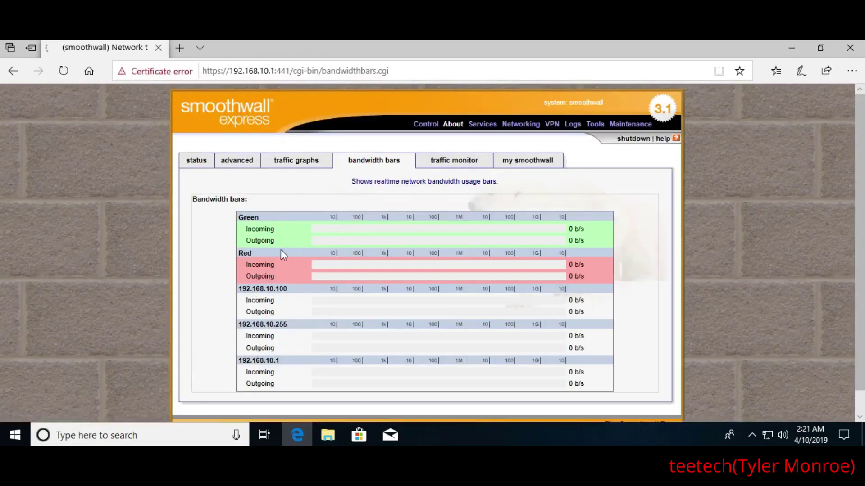
scroll(229, 268, "down", 1)
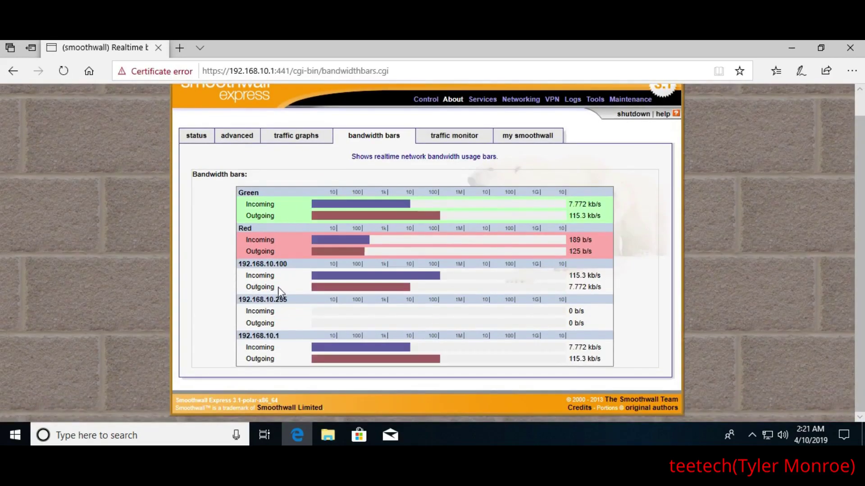
left_click(441, 135)
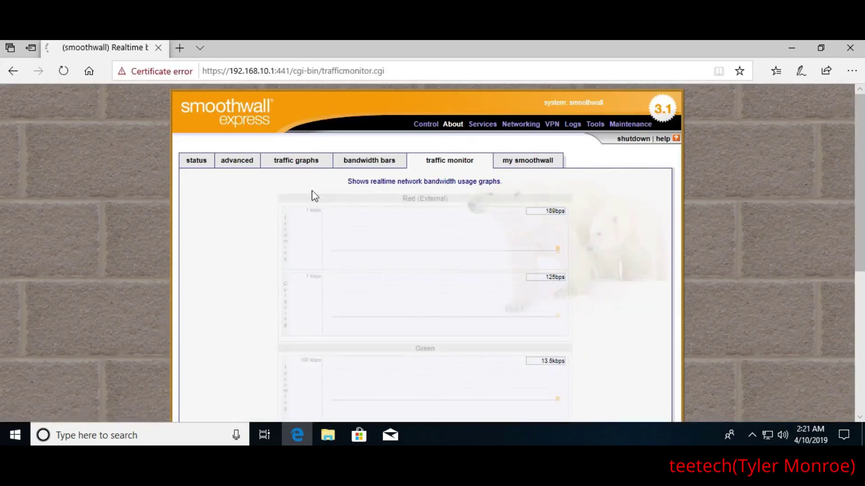
scroll(257, 215, "down", 1)
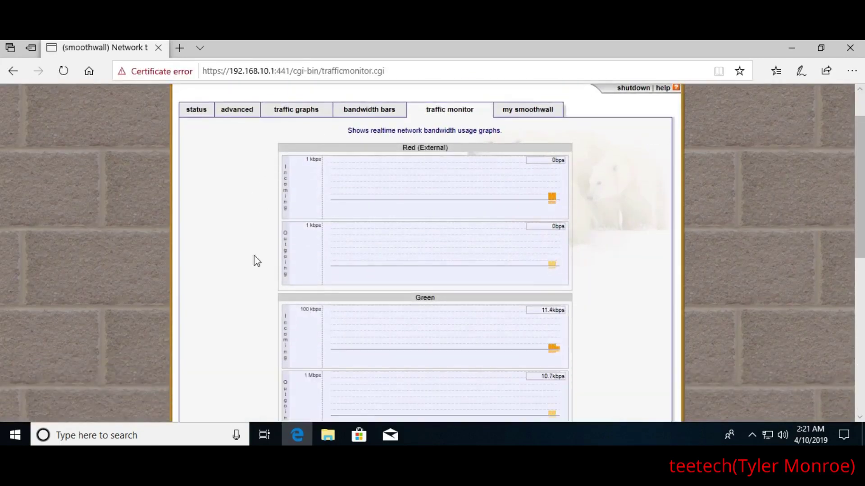
scroll(241, 239, "down", 6)
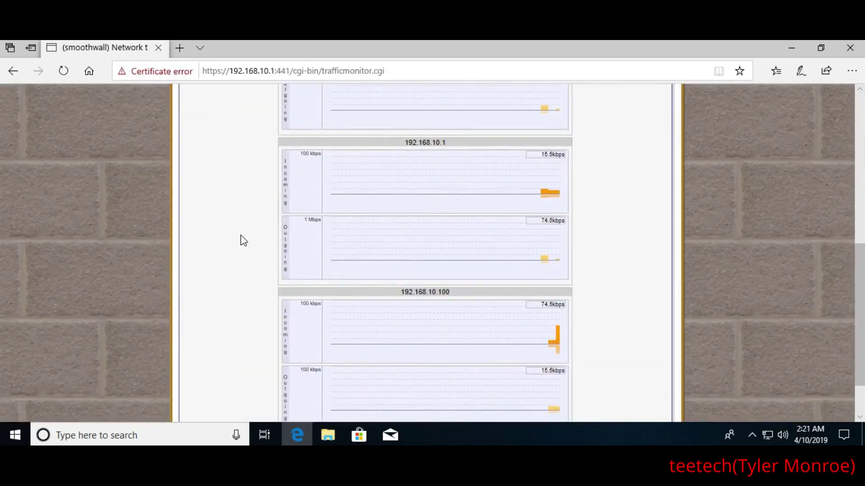
scroll(242, 236, "up", 8)
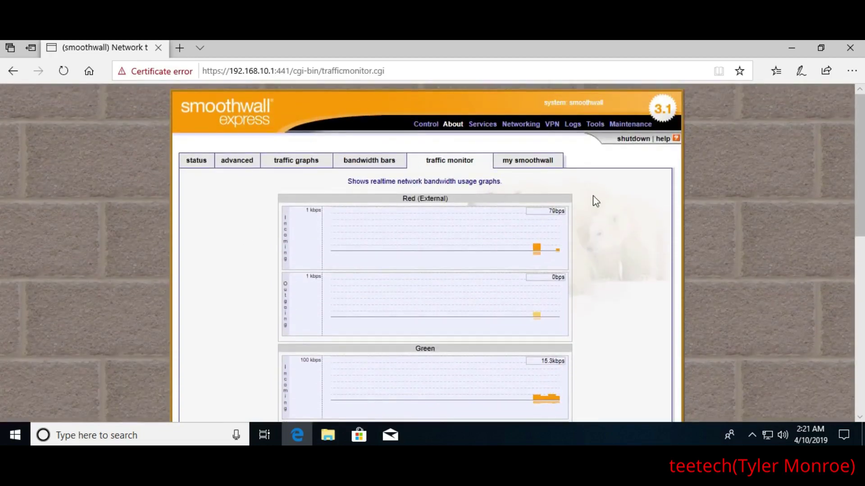
View the my smoothwall page showing version 3.1-polar-x86_64 and registration details
left_click(528, 161)
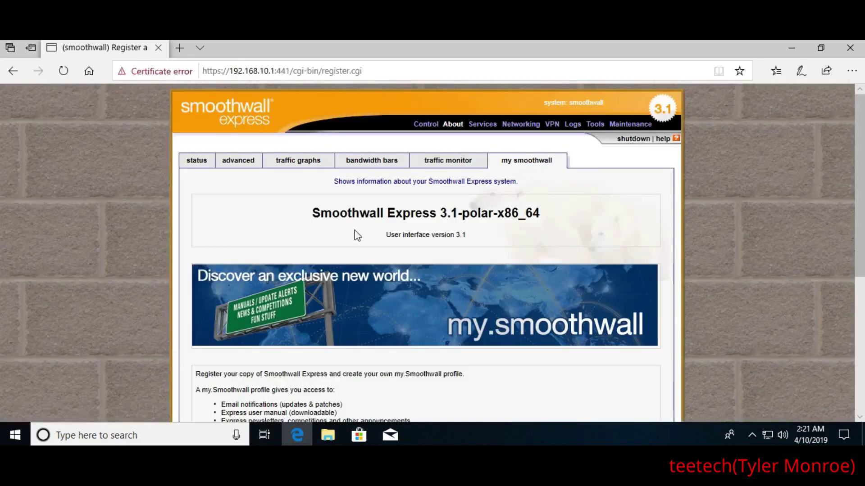
scroll(201, 251, "down", 6)
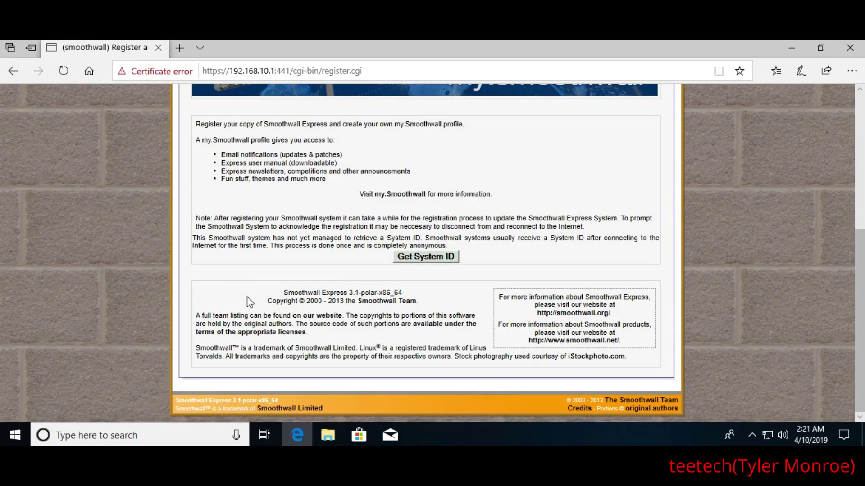
scroll(247, 296, "up", 3)
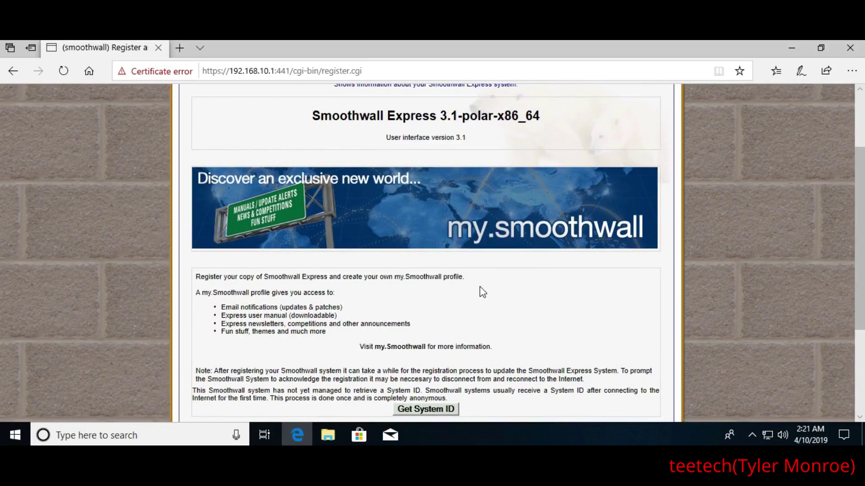
scroll(507, 327, "up", 2)
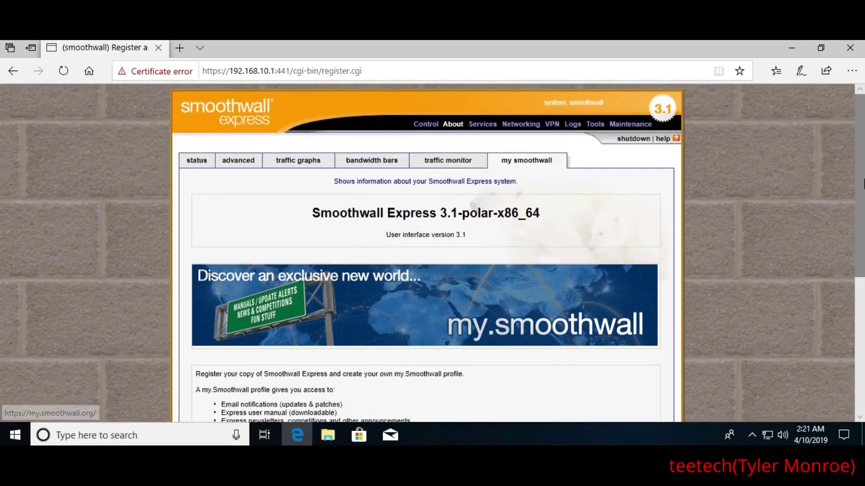
Check the web proxy settings, then scroll through the disabled URL filter page
left_click(476, 128)
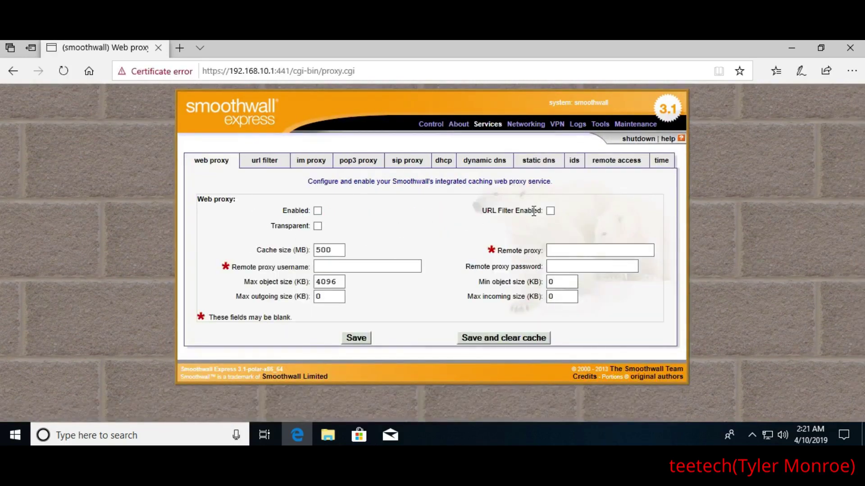
left_click(569, 250)
left_click(262, 163)
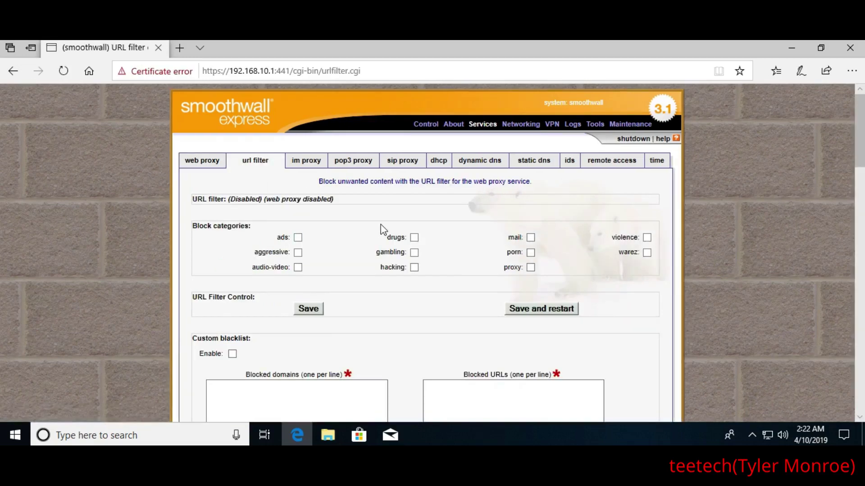
scroll(398, 229, "down", 5)
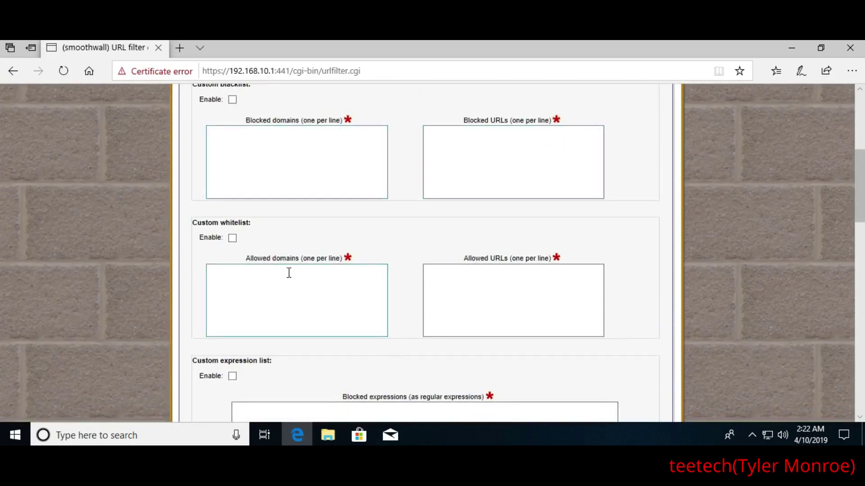
scroll(405, 275, "down", 1)
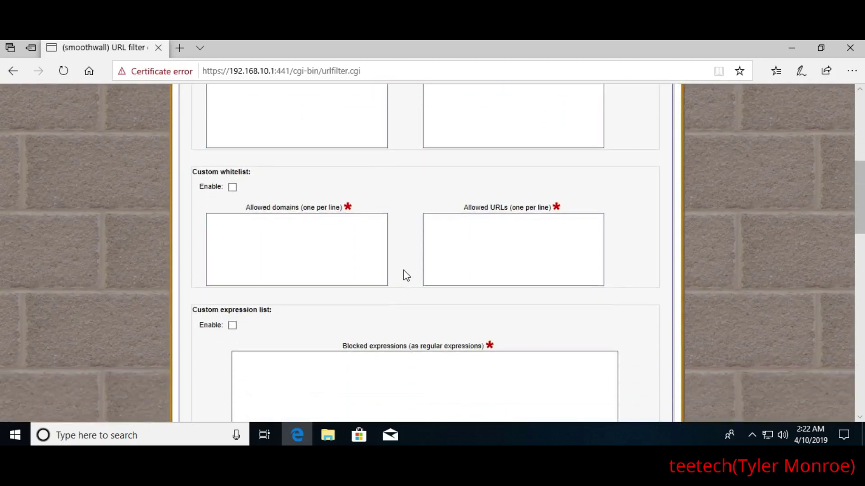
scroll(378, 221, "down", 2)
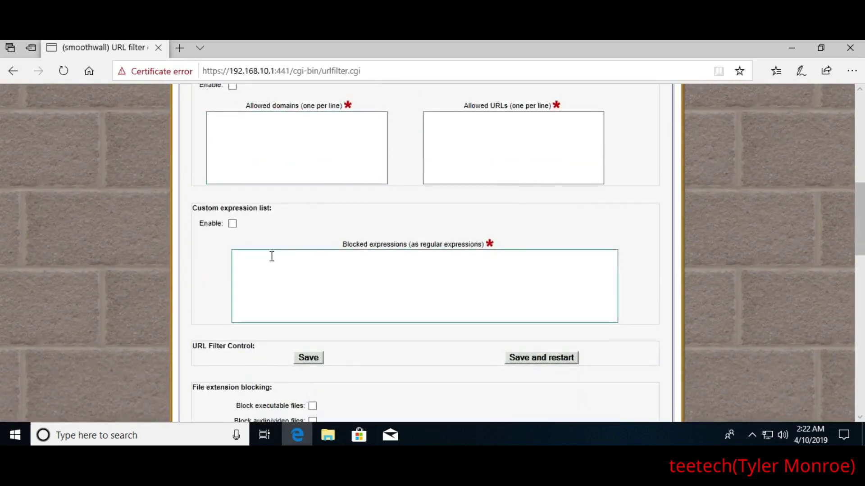
scroll(270, 255, "down", 2)
scroll(422, 270, "down", 7)
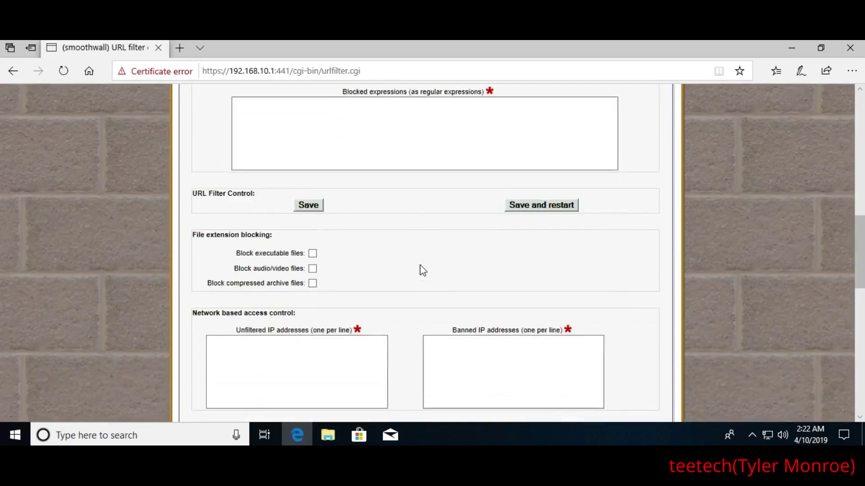
scroll(423, 270, "down", 5)
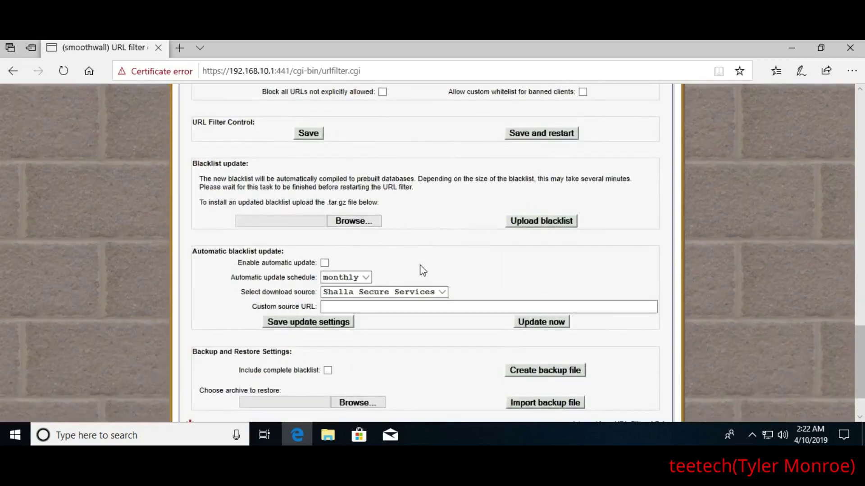
scroll(429, 305, "up", 14)
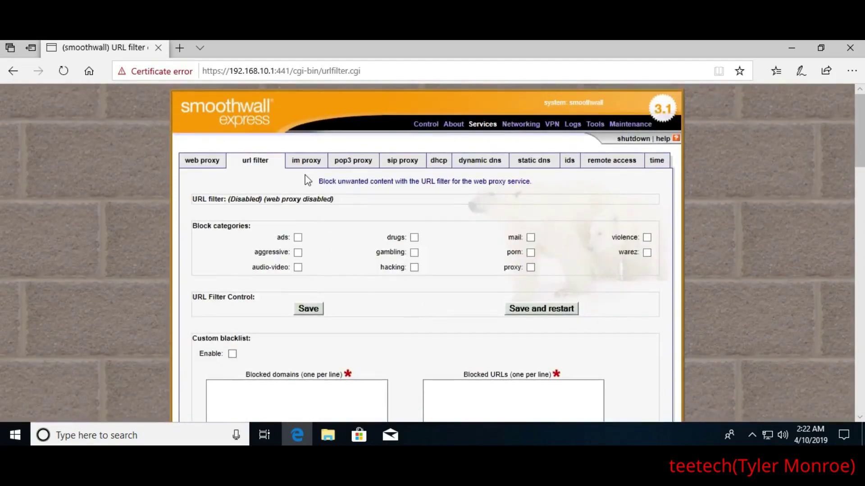
Look over the IM, POP3 and SIP proxy tabs, then review DHCP range 192.168.10.100–192.168.10.200
left_click(306, 162)
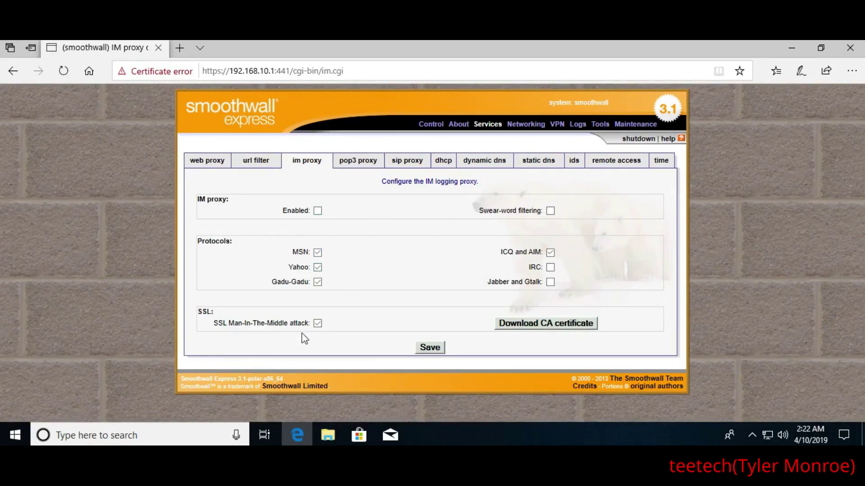
left_click(351, 167)
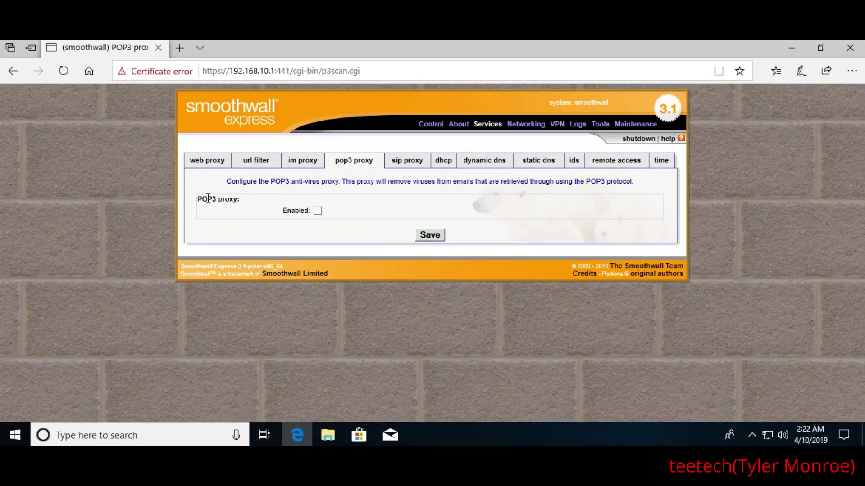
left_click(403, 165)
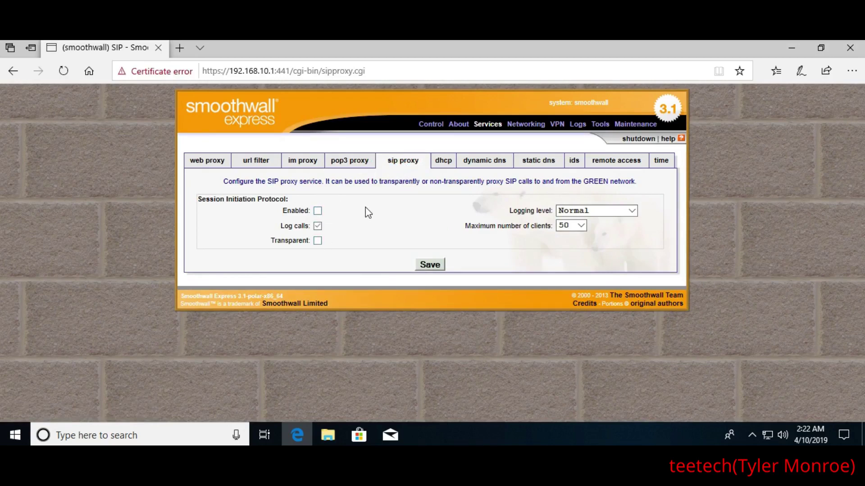
left_click(441, 162)
scroll(474, 207, "down", 2)
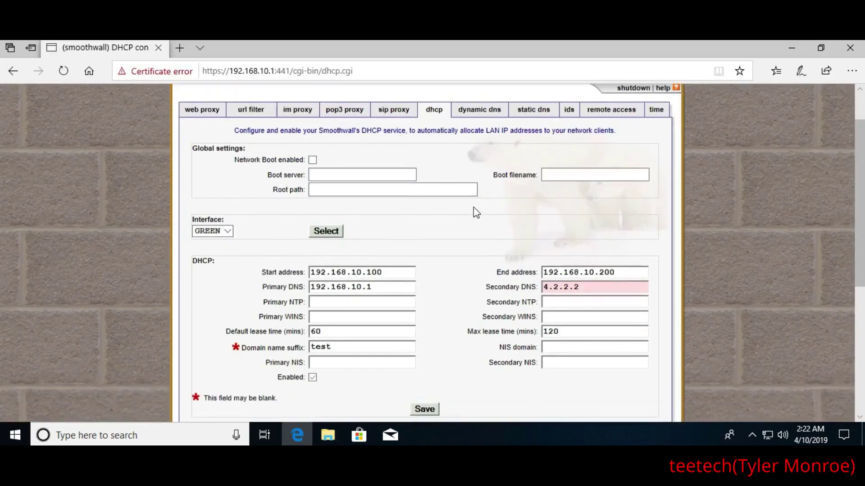
scroll(473, 250, "down", 3)
scroll(466, 257, "down", 2)
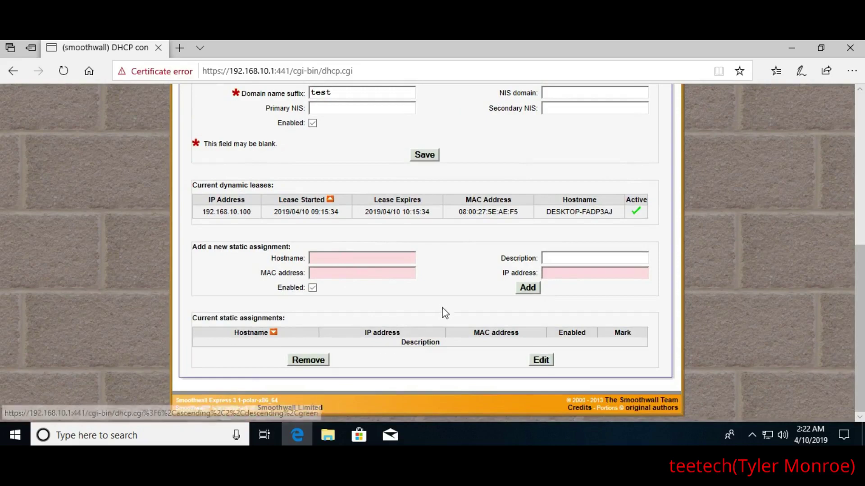
scroll(445, 313, "up", 7)
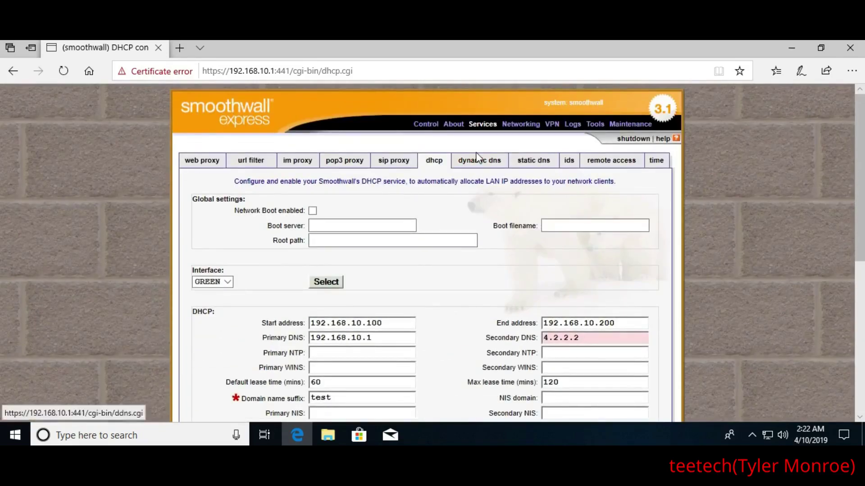
Check the dynamic DNS form, then the static DNS page with no hosts listed
left_click(478, 158)
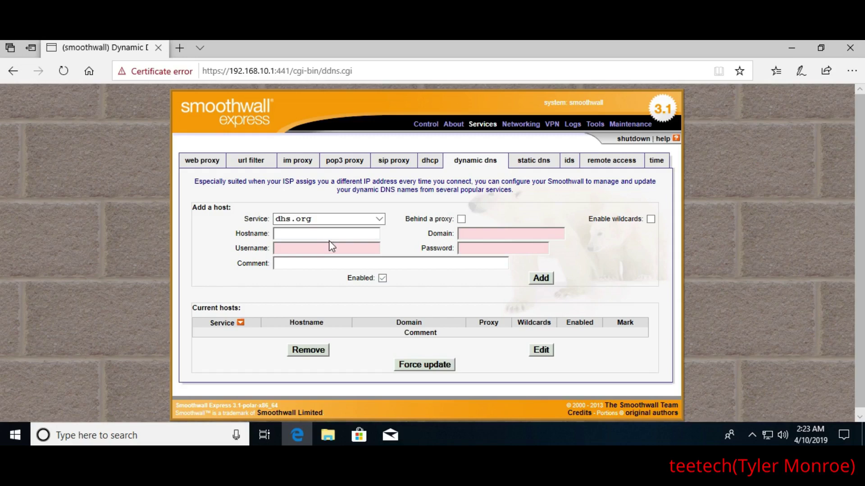
left_click(521, 166)
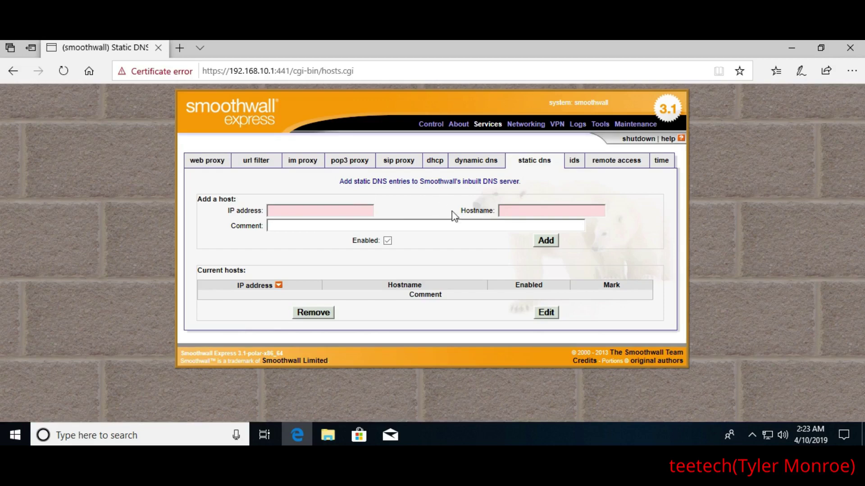
Look through the IDS and remote access tabs, then the UTC time settings page
left_click(572, 161)
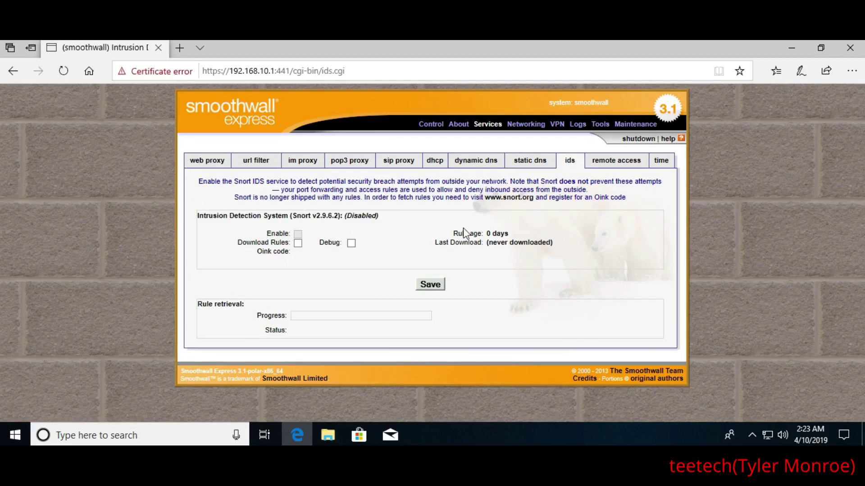
left_click(606, 163)
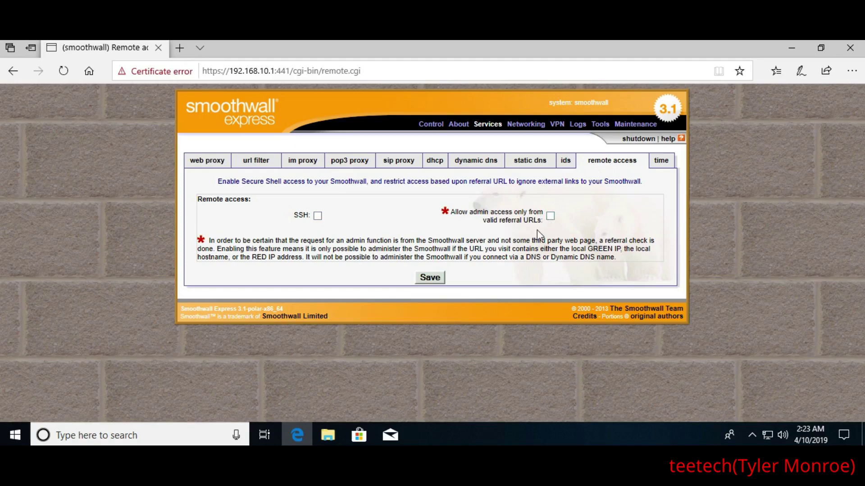
left_click(660, 164)
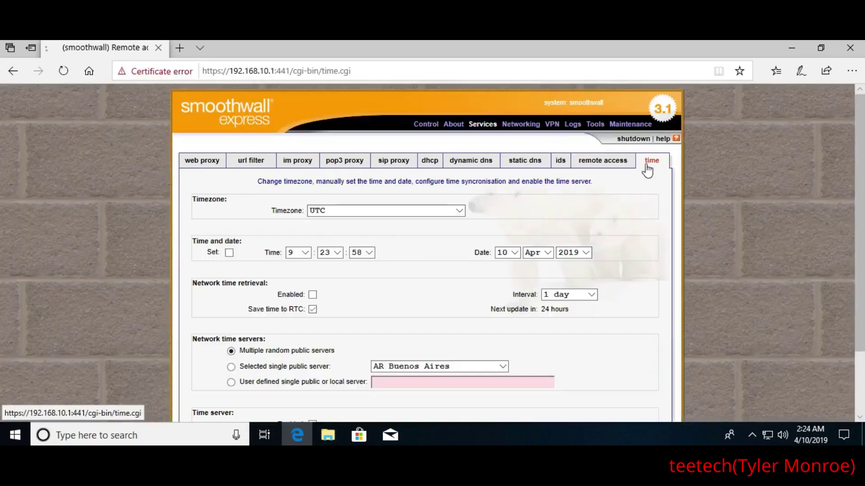
scroll(432, 243, "down", 1)
scroll(433, 249, "down", 1)
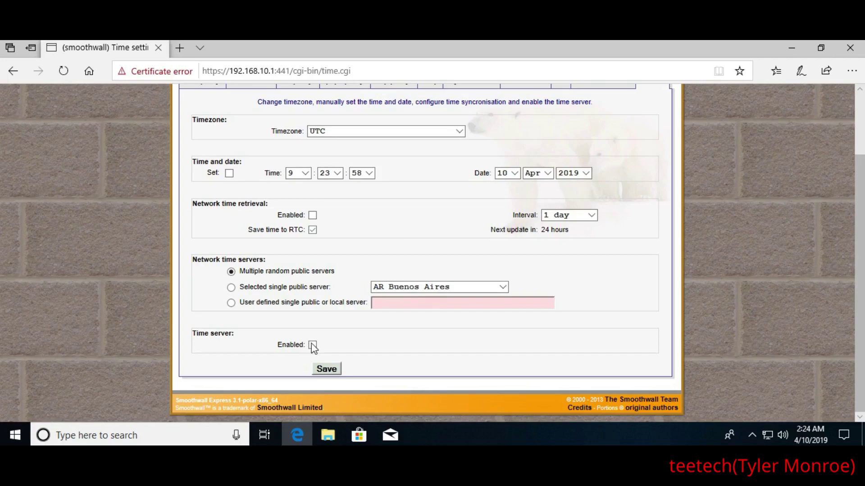
scroll(334, 347, "up", 2)
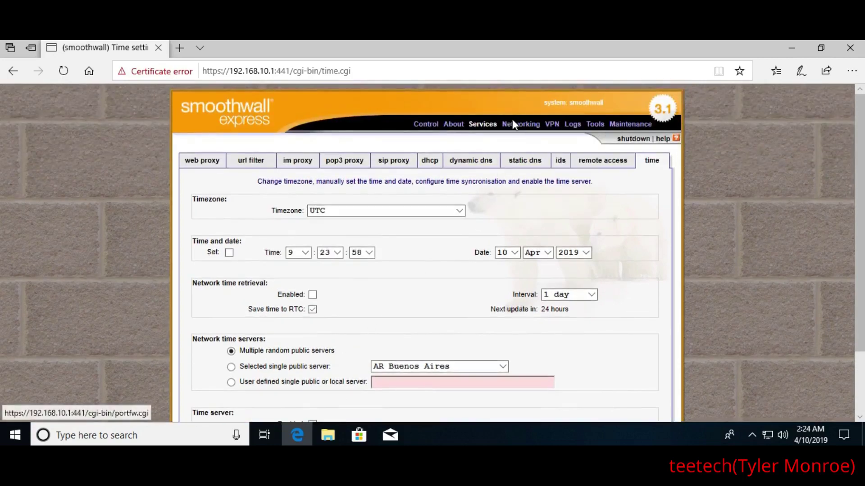
Review the incoming port forwarding page, which lists no current rules
left_click(508, 131)
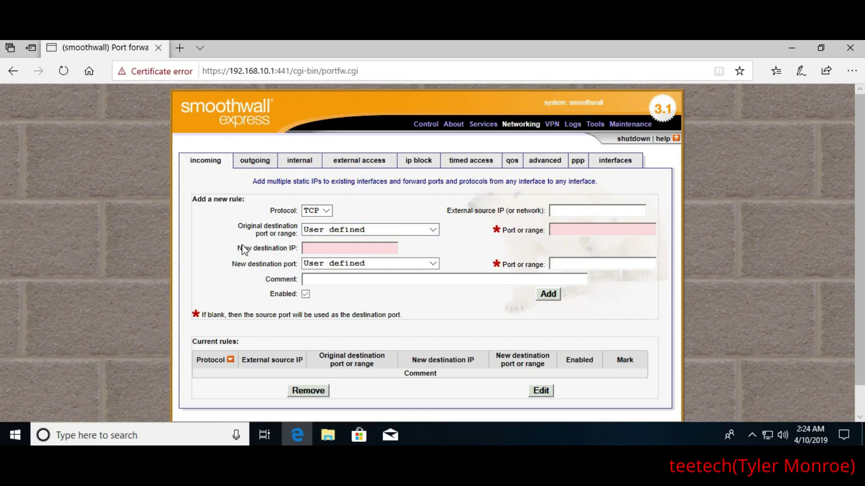
scroll(243, 249, "down", 1)
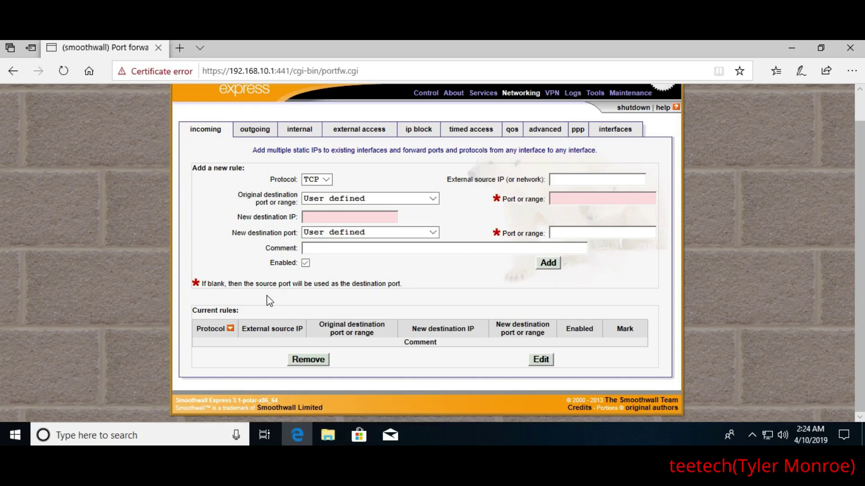
scroll(212, 223, "up", 1)
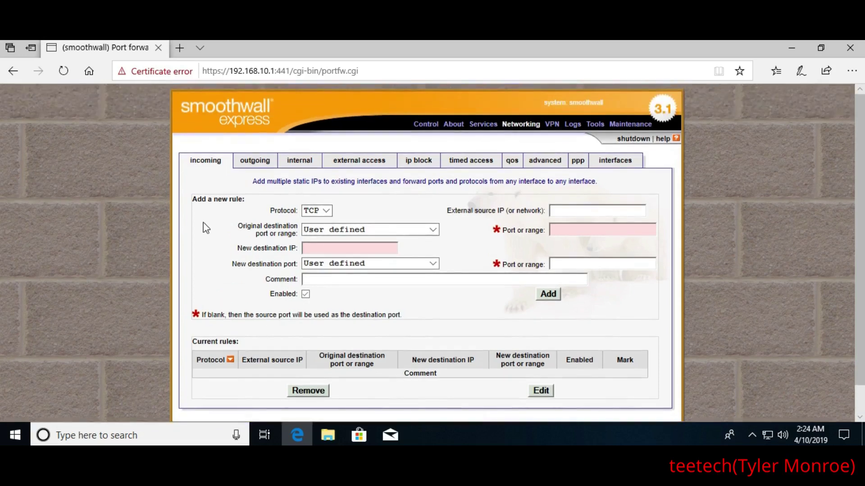
Open the outgoing rules page and look over its exception port and allowed-machine IP fields
left_click(249, 163)
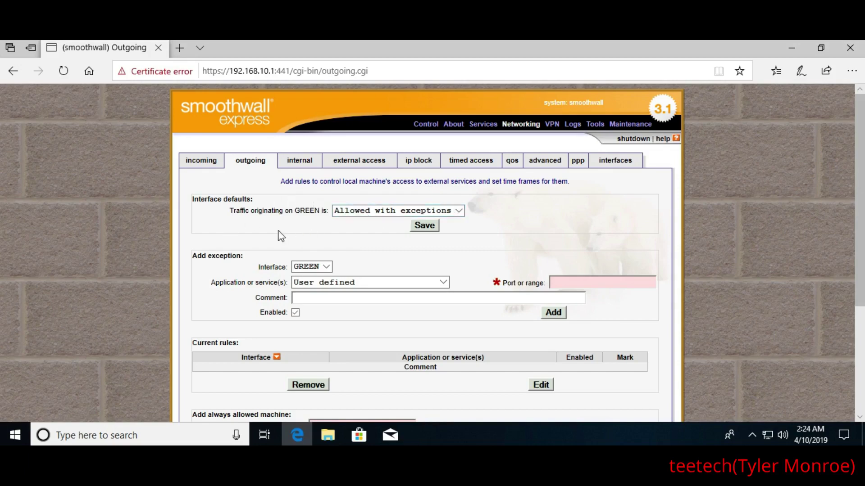
scroll(290, 233, "down", 2)
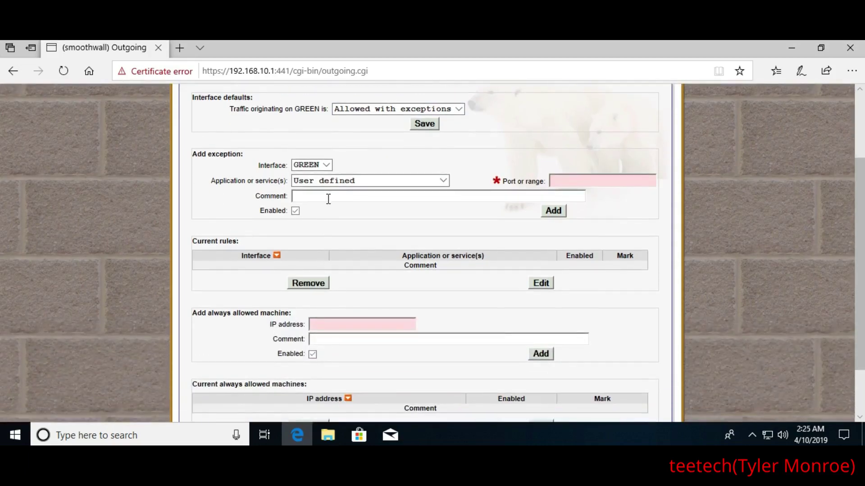
left_click(613, 180)
scroll(218, 217, "down", 3)
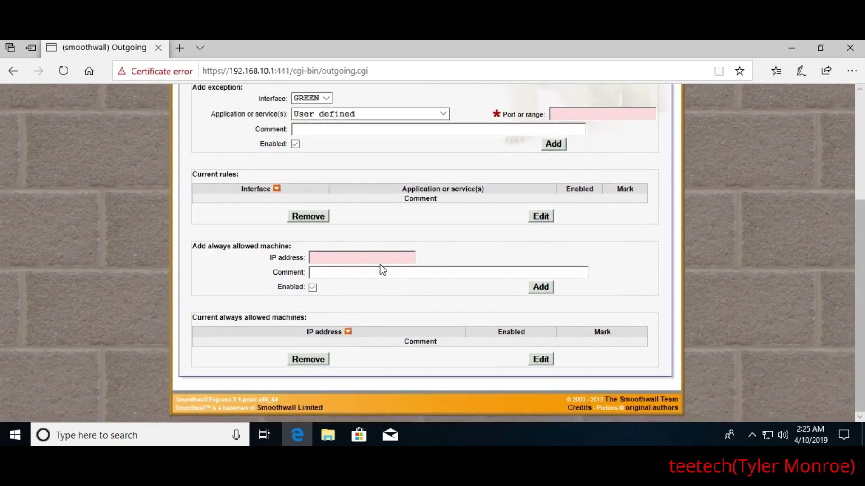
left_click(379, 258)
scroll(219, 274, "up", 7)
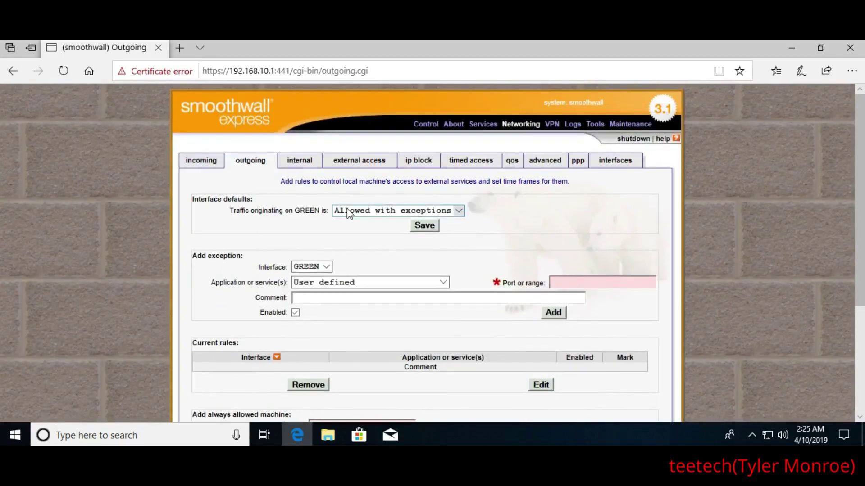
Try GREEN traffic as Blocked with exceptions, then revert it to Allowed with exceptions
left_click(347, 210)
left_click(347, 226)
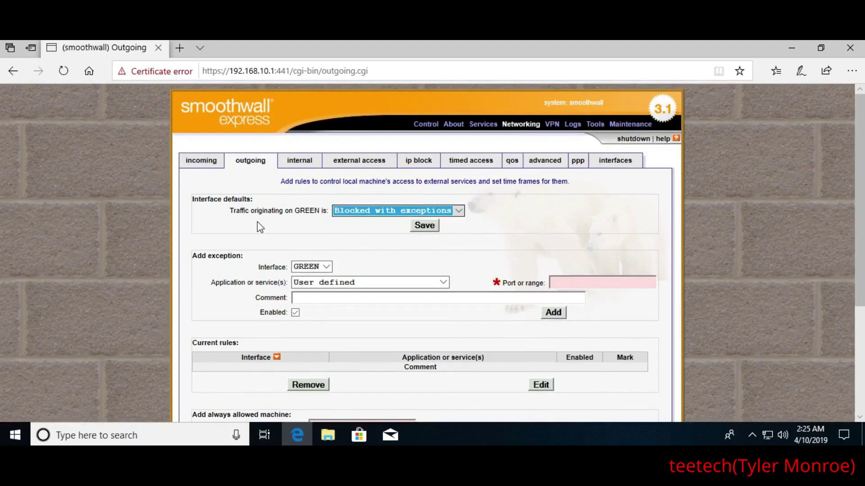
scroll(219, 210, "down", 3)
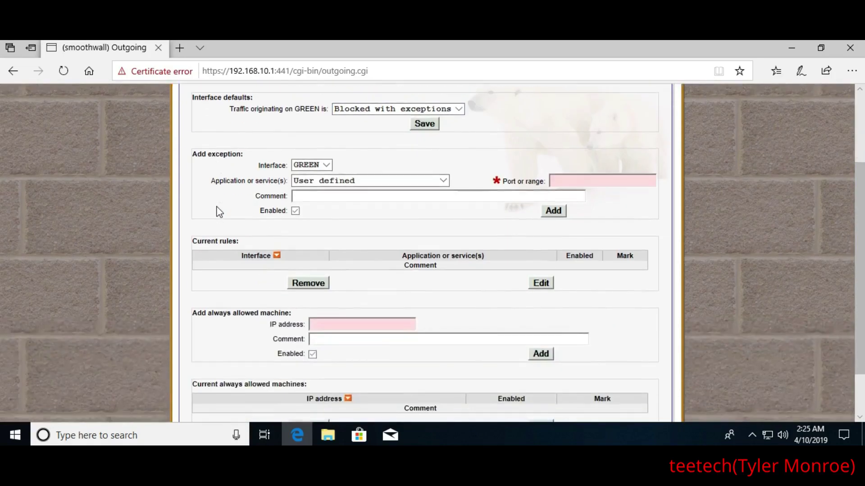
left_click(564, 182)
scroll(442, 231, "up", 3)
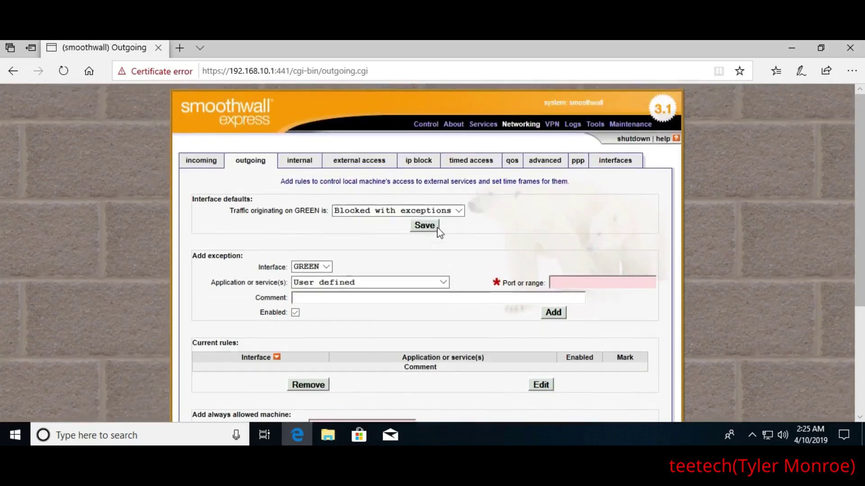
left_click(377, 210)
left_click(372, 201)
Remove the TCP port 113 external access rule, then view the empty IP block page
left_click(299, 162)
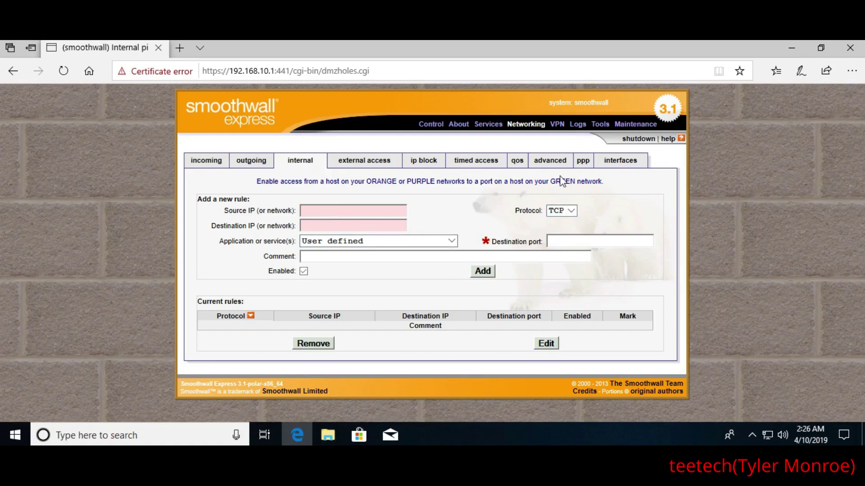
left_click(358, 163)
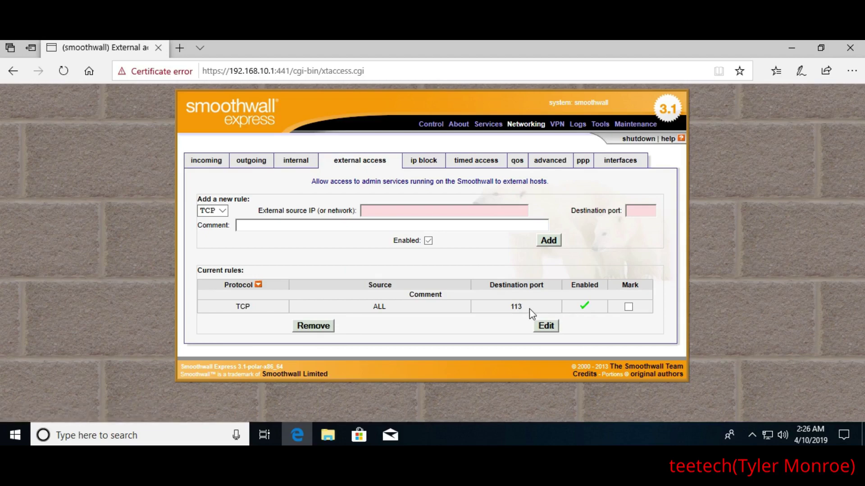
left_click(626, 310)
left_click(314, 325)
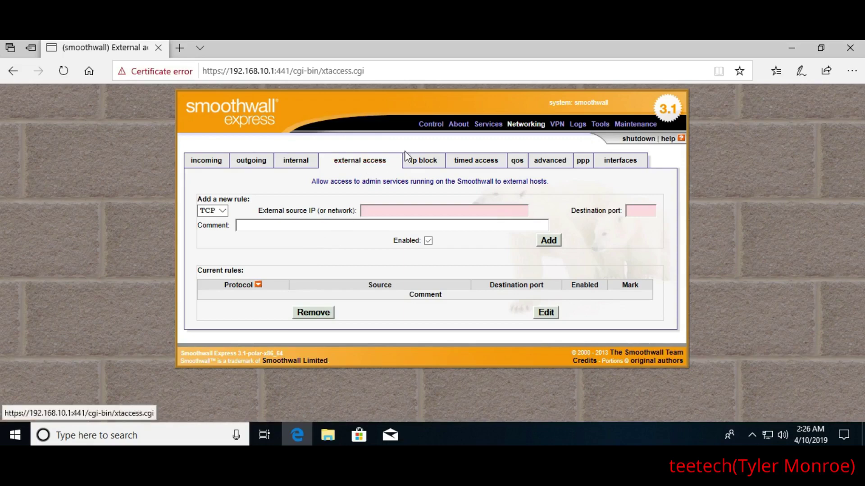
left_click(421, 162)
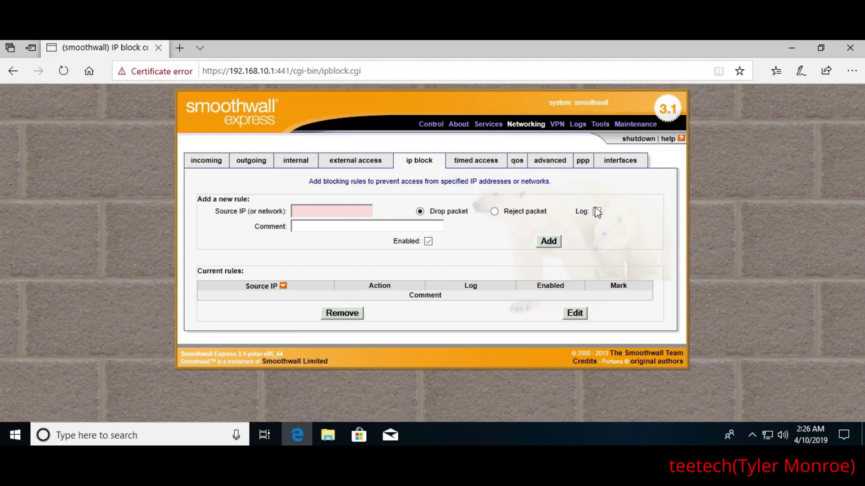
Look over Timed access and its Machines box, then view QoS: shaping disabled, upload 512000, download 8000000
left_click(463, 161)
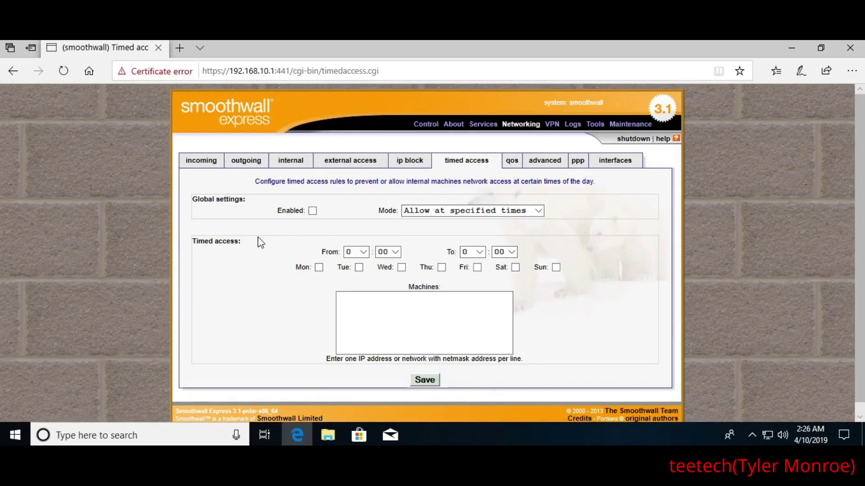
left_click(397, 313)
left_click(509, 163)
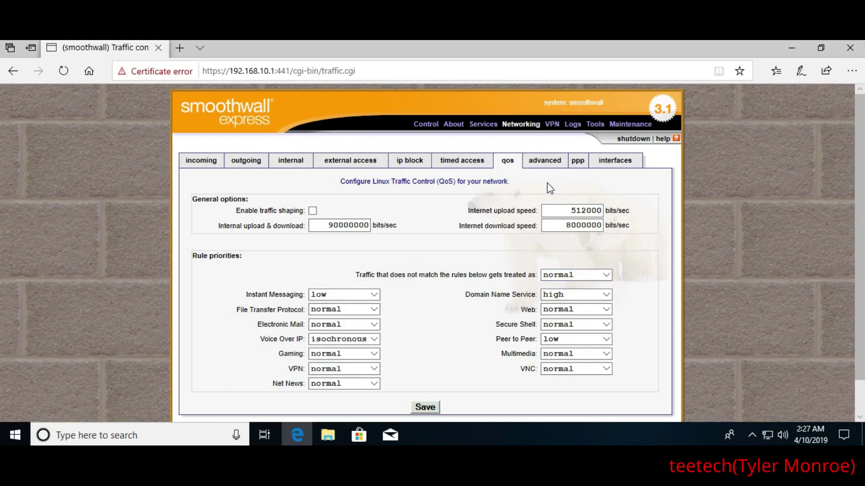
On the Advanced networking page, enable Block ICMP ping and save, leaving IGMP blocking on
left_click(548, 162)
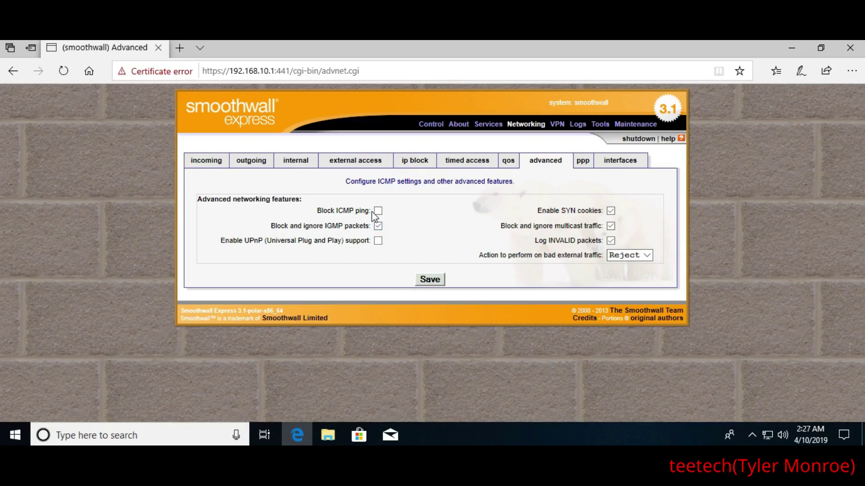
left_click(379, 211)
left_click(430, 284)
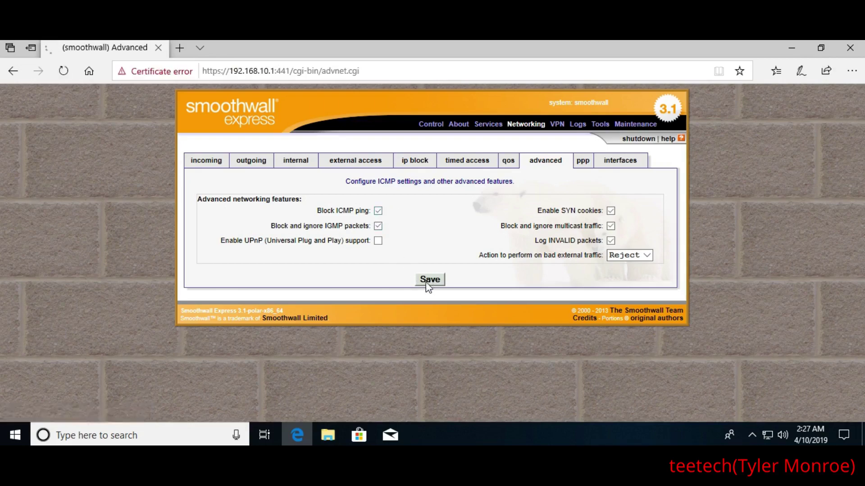
left_click(378, 226)
left_click(378, 226)
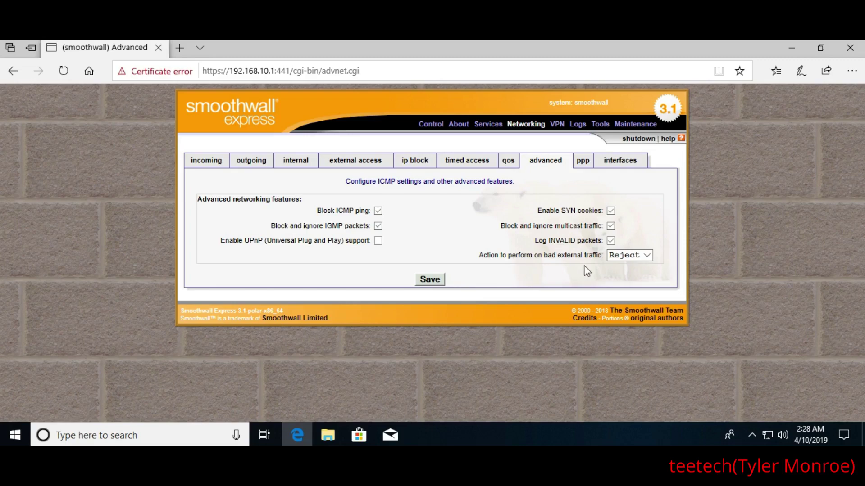
Change the bad external traffic action from Reject to Drop and save the advanced networking settings
left_click(617, 261)
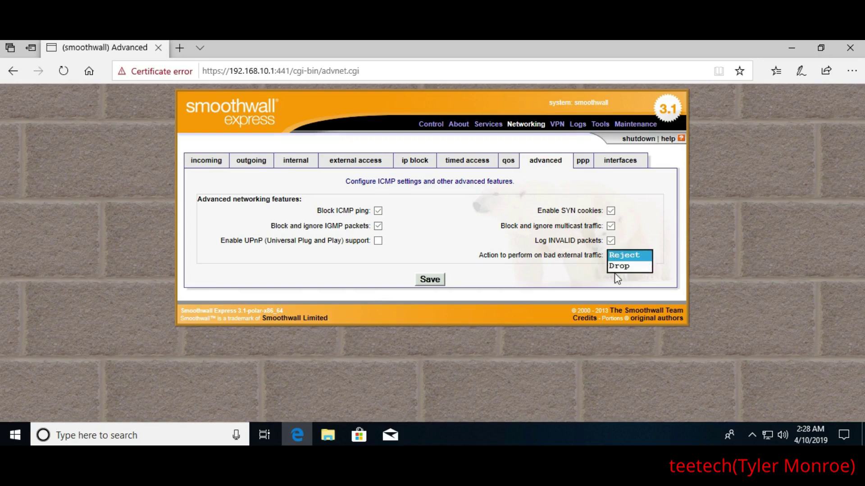
left_click(613, 267)
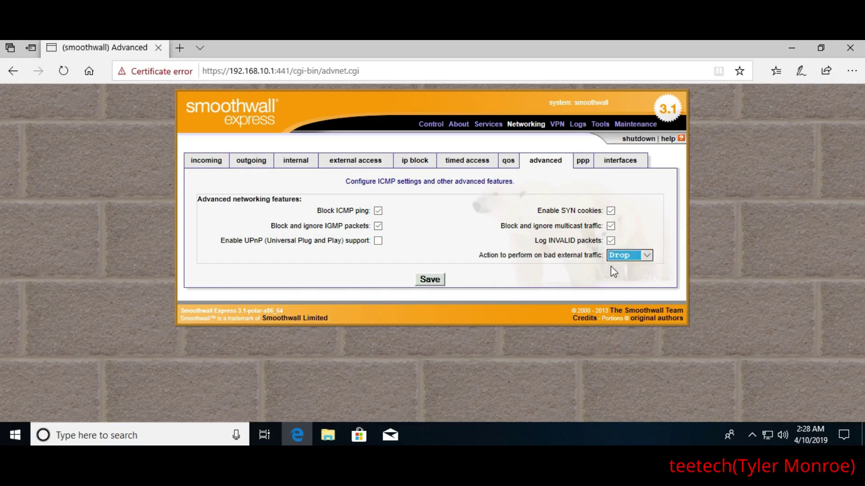
left_click(430, 280)
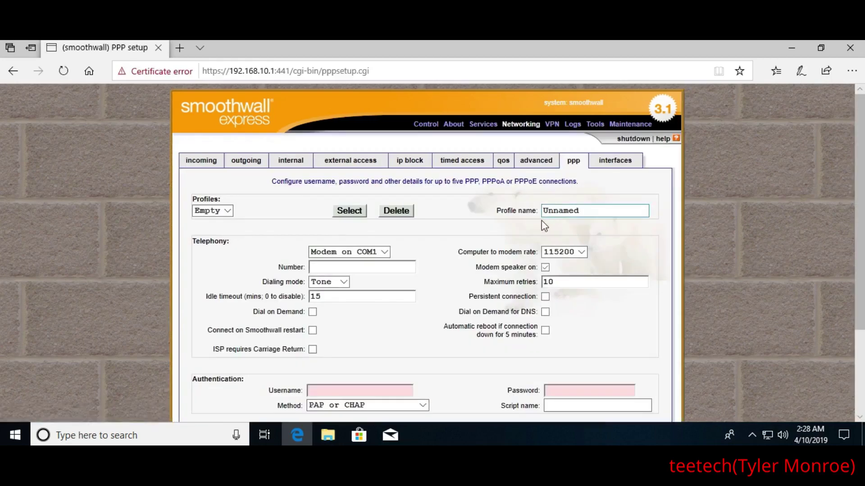
Scroll through the empty PPP connection profile form, then view the GREEN/RED Interfaces settings
scroll(453, 235, "down", 1)
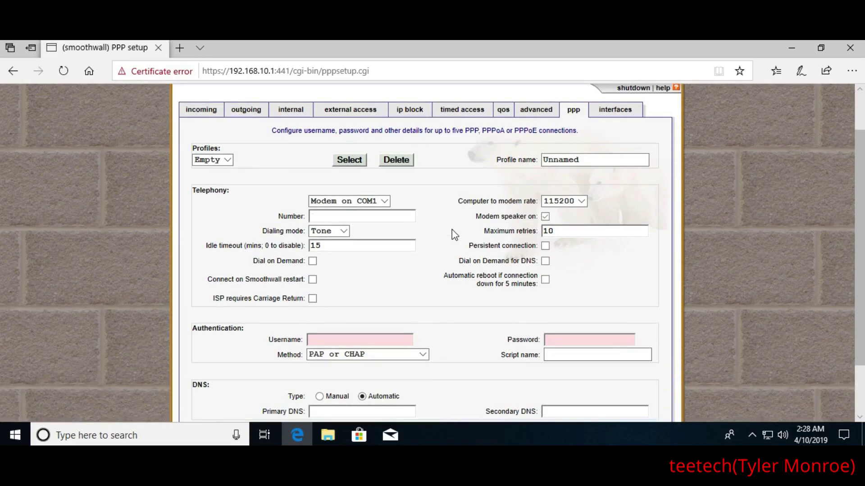
scroll(452, 228, "down", 1)
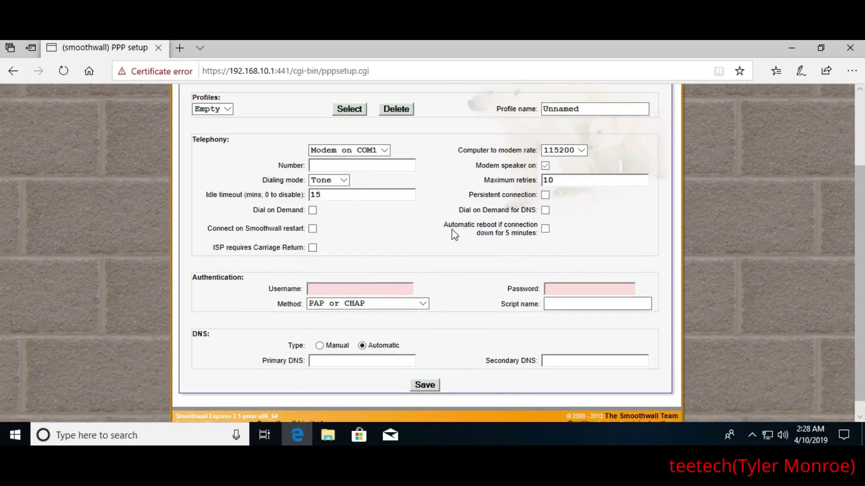
scroll(452, 228, "up", 2)
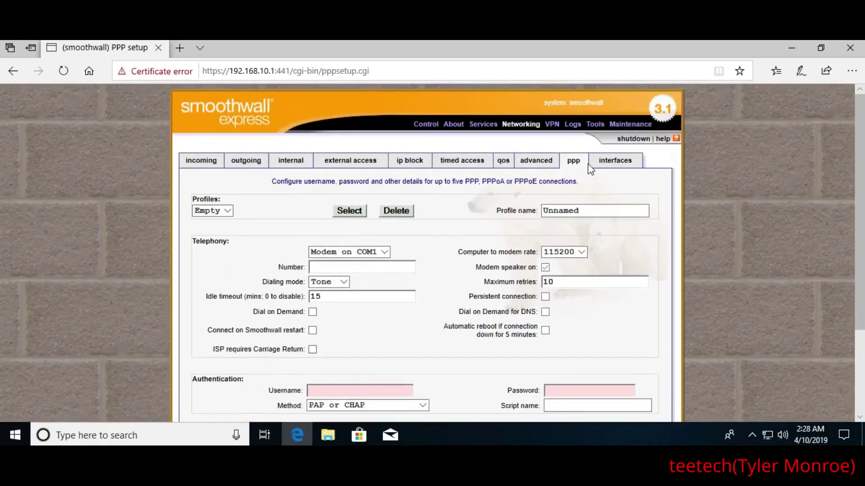
left_click(604, 167)
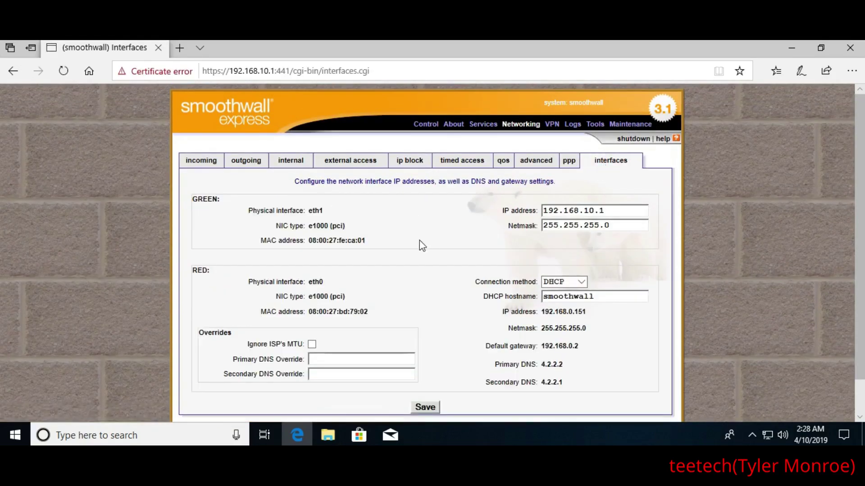
left_click(624, 225)
left_click(449, 227)
scroll(450, 221, "down", 2)
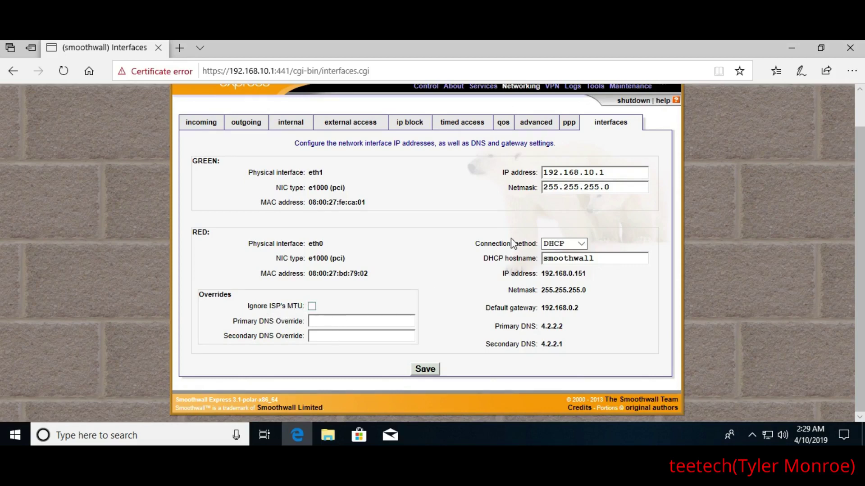
scroll(511, 237, "up", 2)
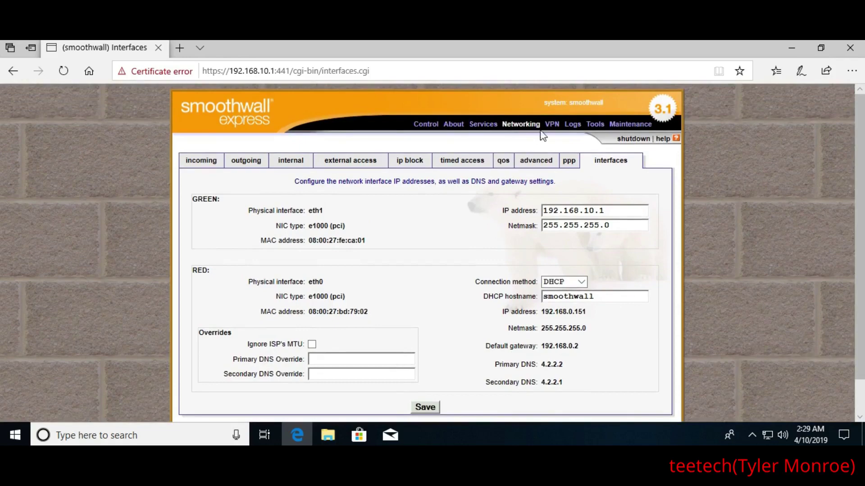
mouse_move(550, 120)
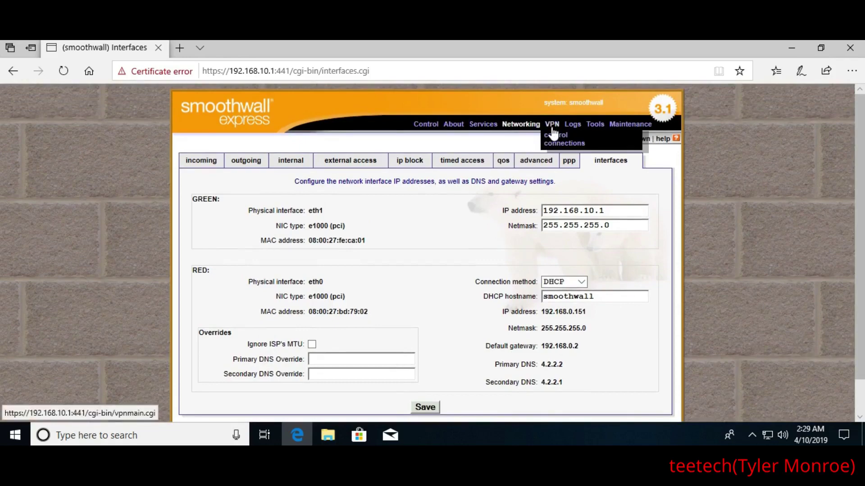
Open VPN connections and click into the Left subnet and Right (Public) fields of the new-connection form
left_click(552, 130)
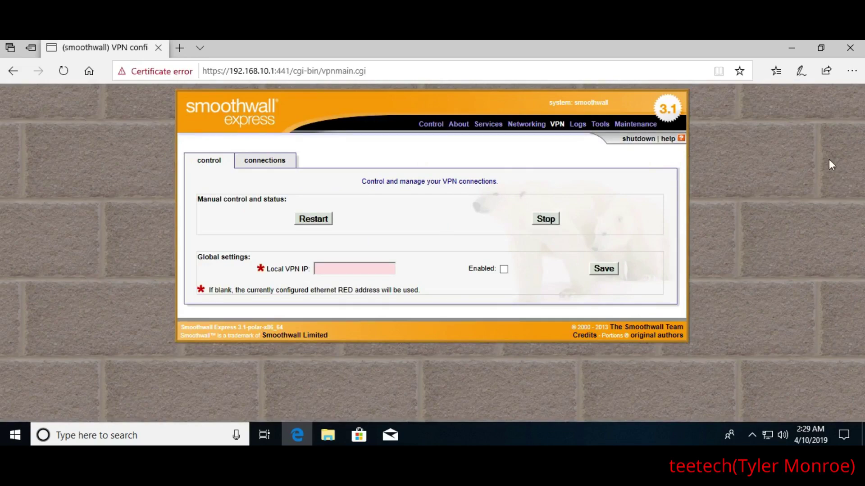
left_click(252, 167)
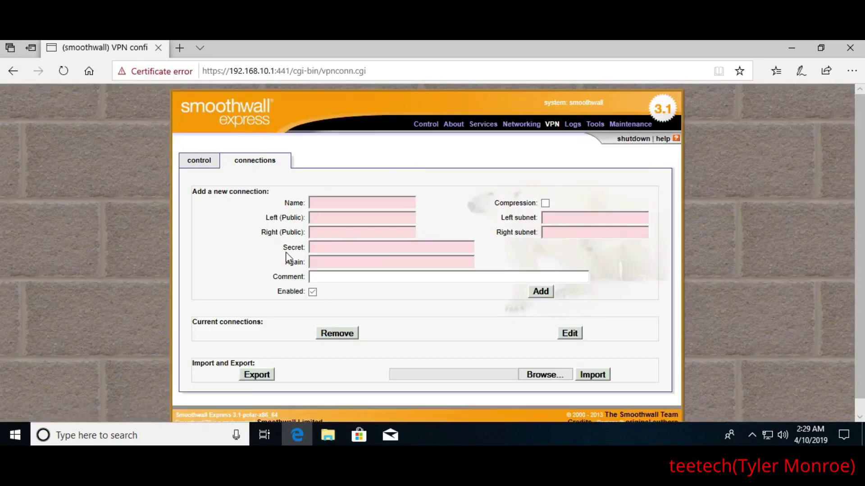
left_click(549, 216)
left_click(383, 229)
View the web proxy, URL filter, firewall, IDS, instant messages and email logs, returning to the system log
left_click(569, 124)
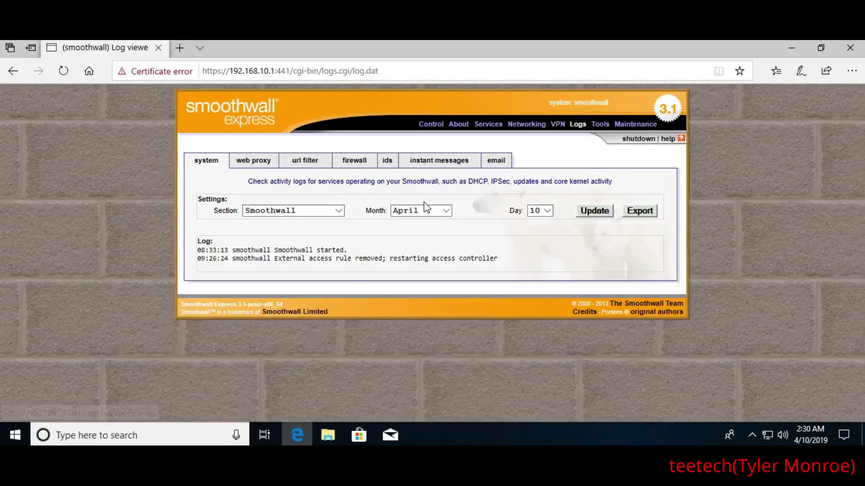
left_click(255, 165)
left_click(303, 165)
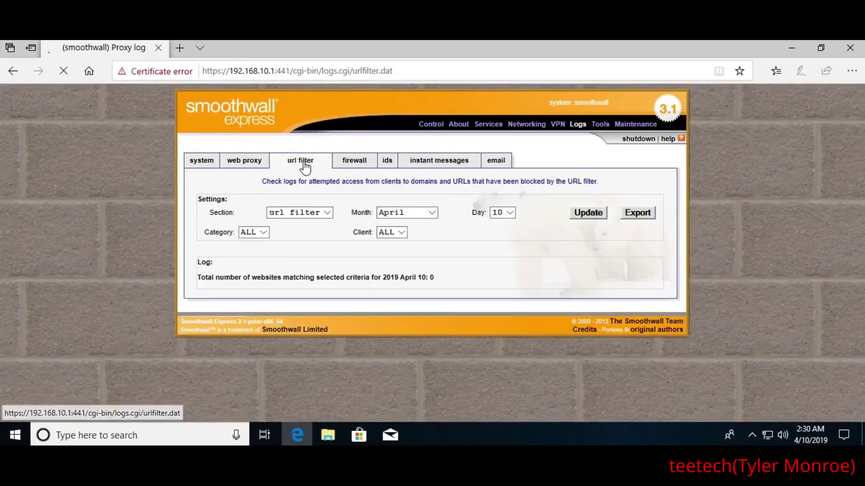
left_click(354, 164)
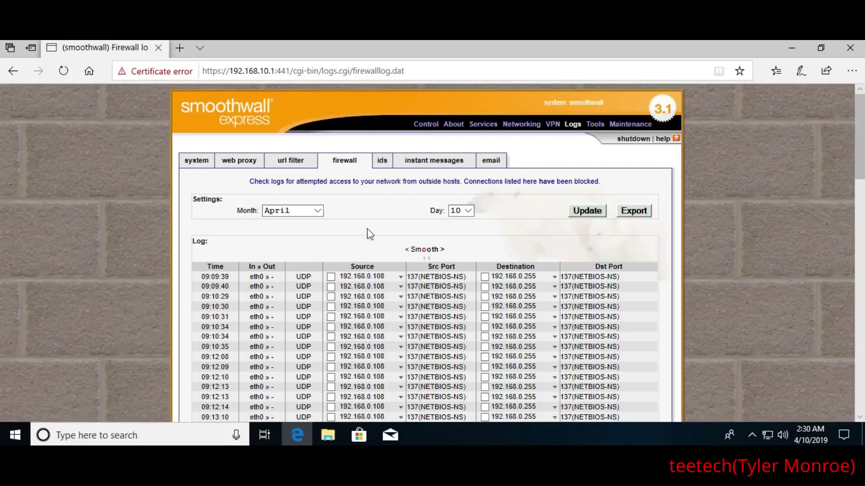
left_click(378, 162)
left_click(421, 165)
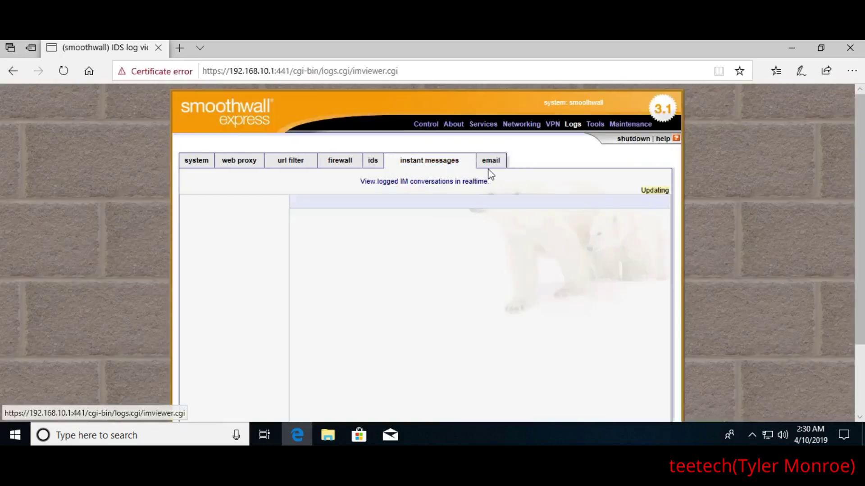
left_click(490, 165)
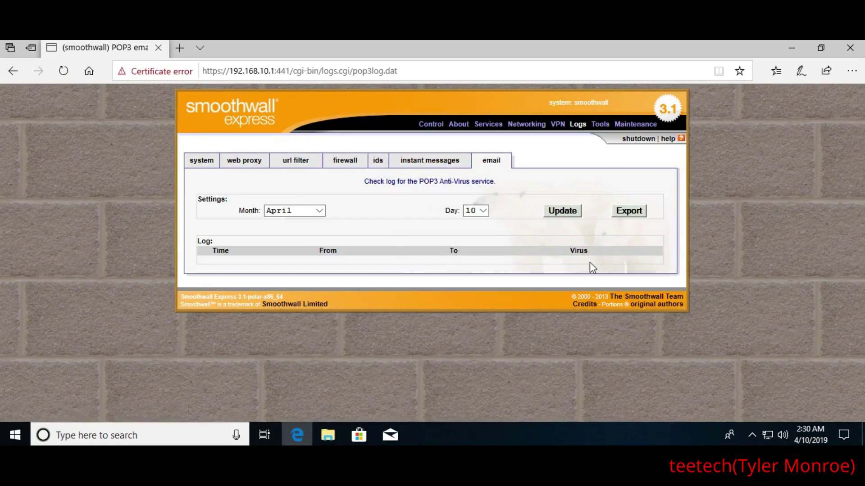
left_click(195, 166)
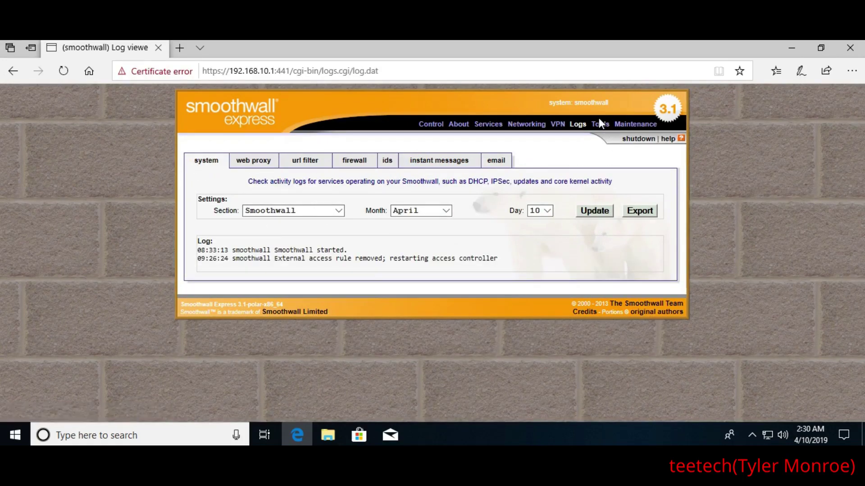
left_click(600, 134)
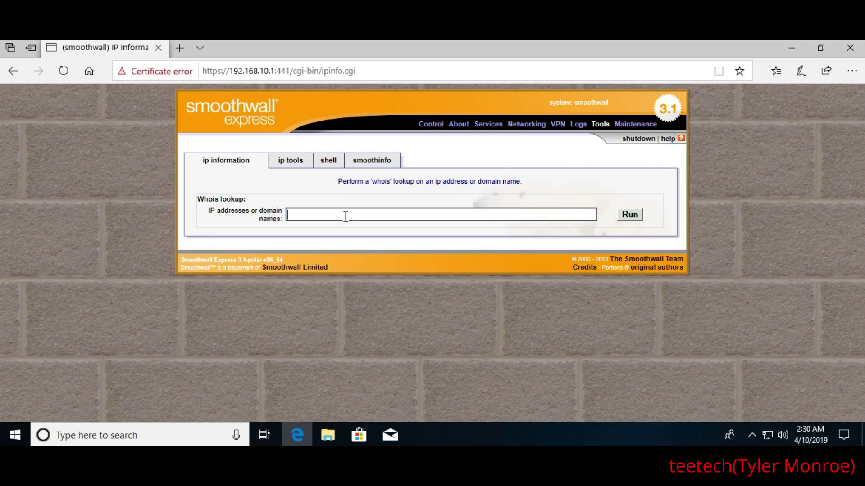
On IP tools, switch the tool to Traceroute and back to Ping, then view the shell and smoothinfo pages
left_click(291, 161)
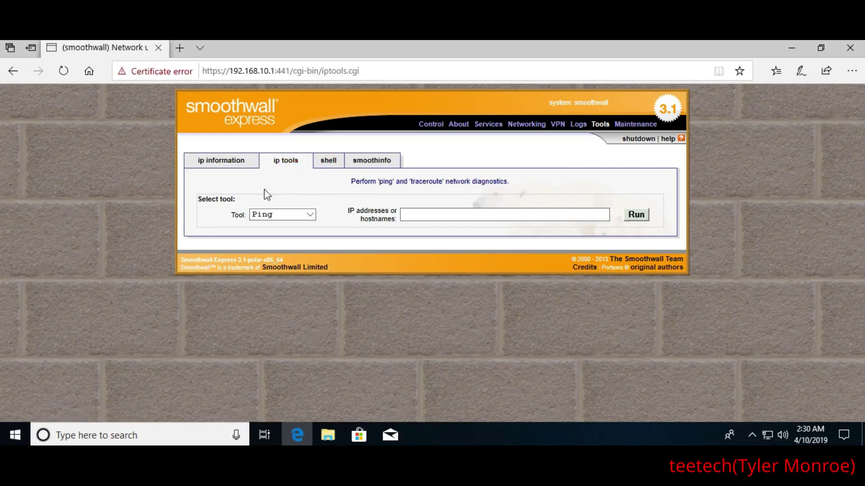
left_click(295, 215)
left_click(287, 223)
left_click(283, 213)
left_click(320, 202)
left_click(419, 214)
left_click(329, 163)
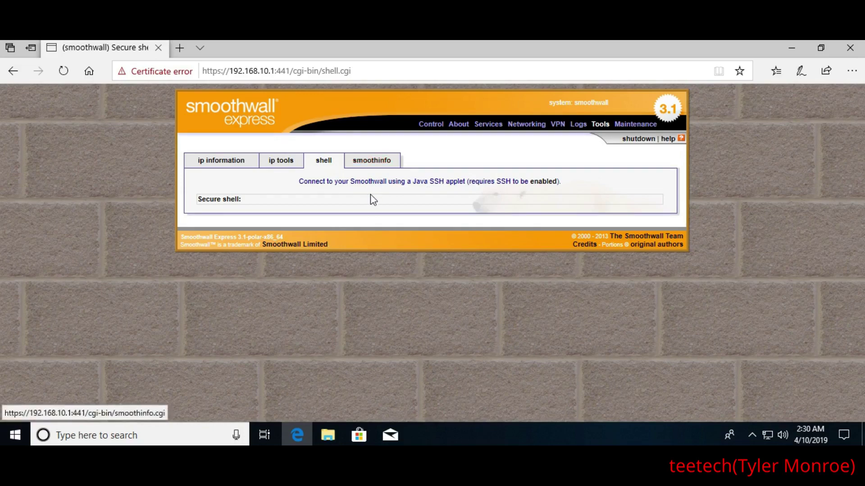
left_click(373, 163)
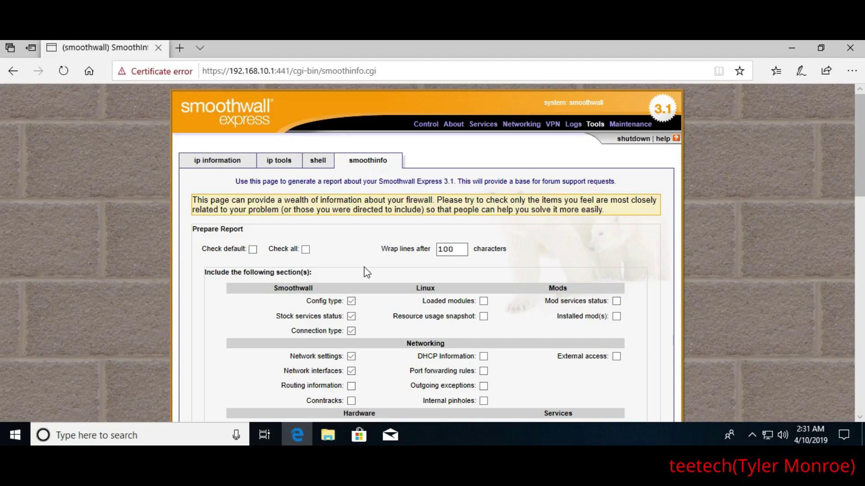
Tick Check default to select the default smoothinfo report sections
scroll(364, 268, "down", 3)
scroll(365, 267, "up", 2)
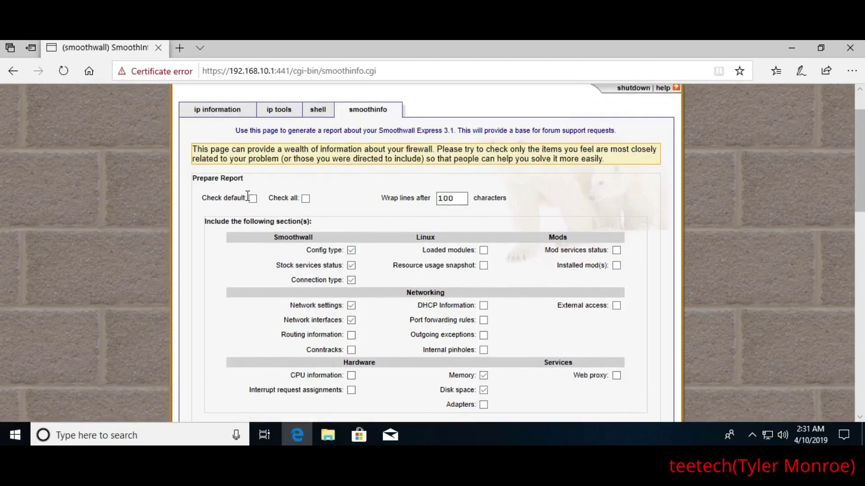
left_click(251, 198)
Expand the Other information section and focus its text box
scroll(244, 256, "down", 3)
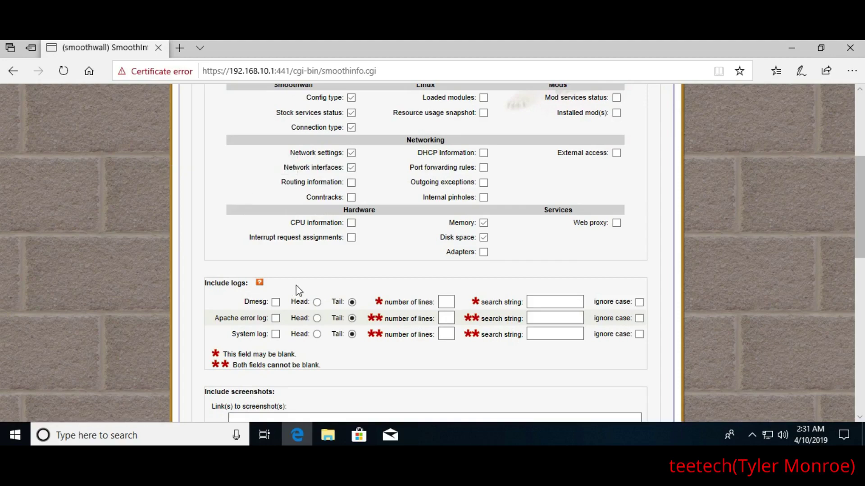
scroll(377, 283, "down", 1)
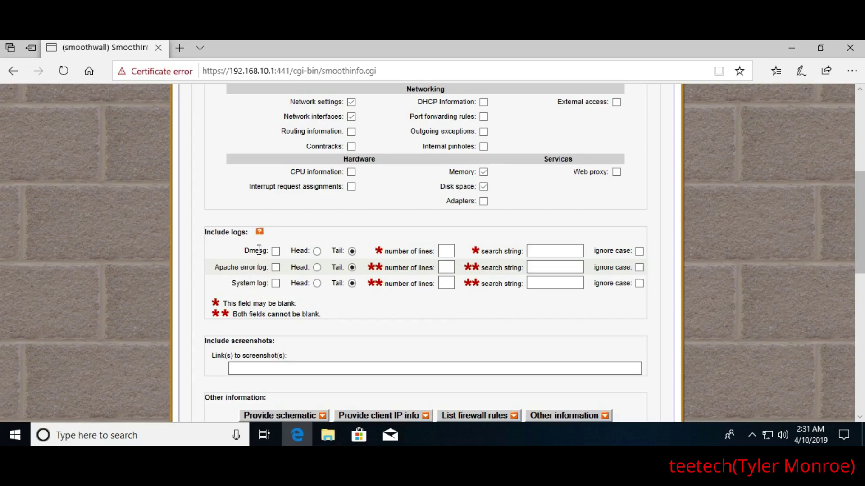
scroll(391, 302, "down", 3)
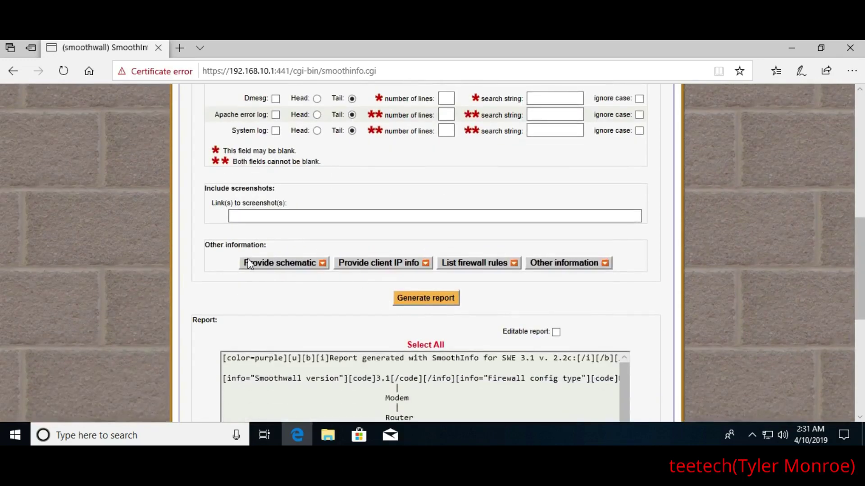
scroll(219, 270, "down", 1)
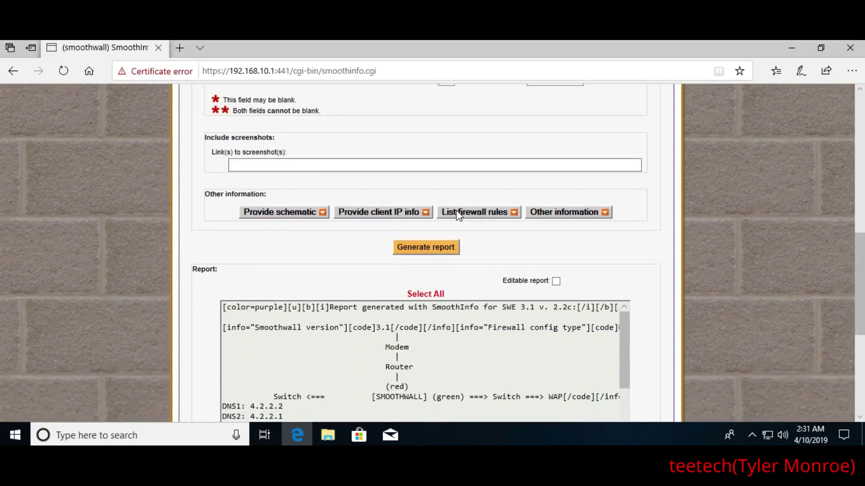
left_click(598, 216)
left_click(340, 281)
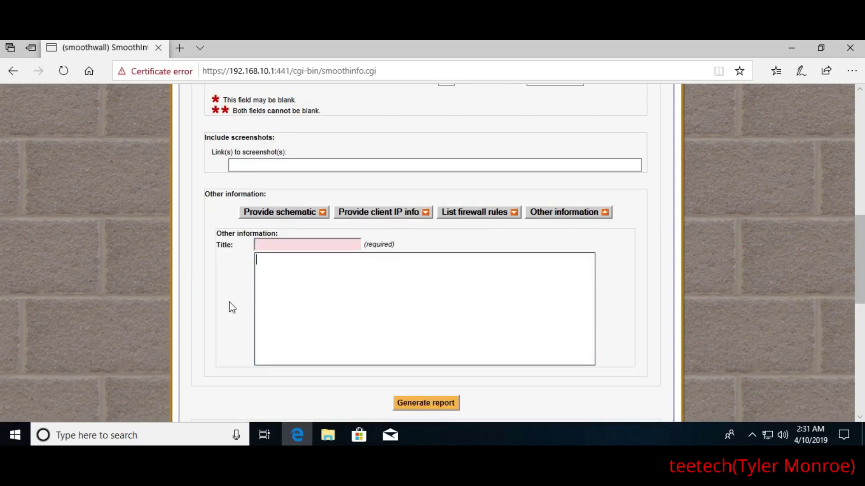
Show the LAN schematic, ticking RED router and modem, GREEN switch and WAP, and ORANGE switch
left_click(279, 214)
scroll(244, 227, "down", 1)
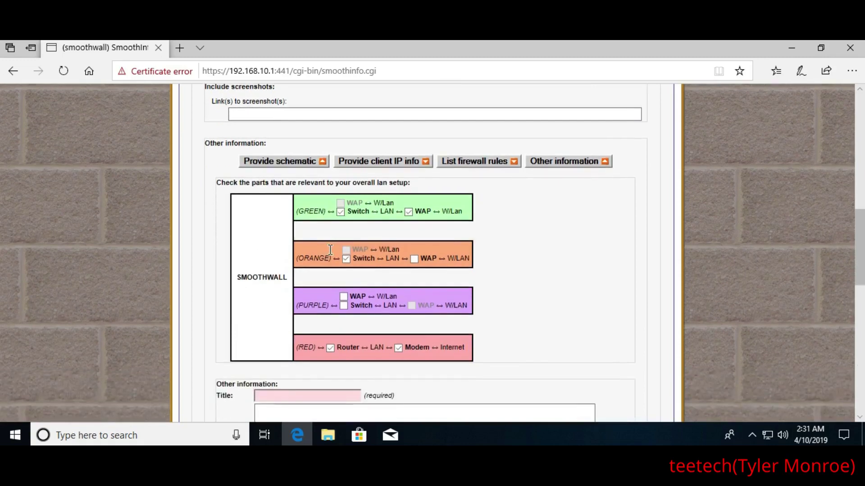
left_click(345, 259)
left_click(340, 212)
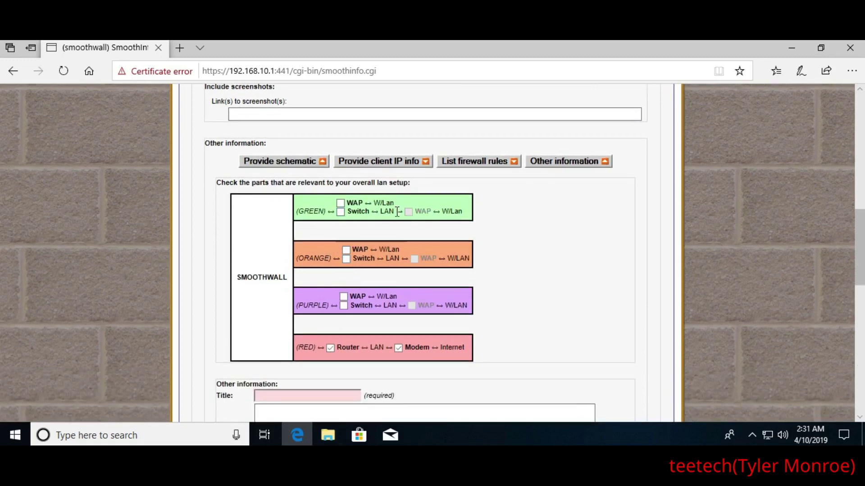
left_click(329, 348)
left_click(398, 348)
left_click(331, 348)
left_click(340, 213)
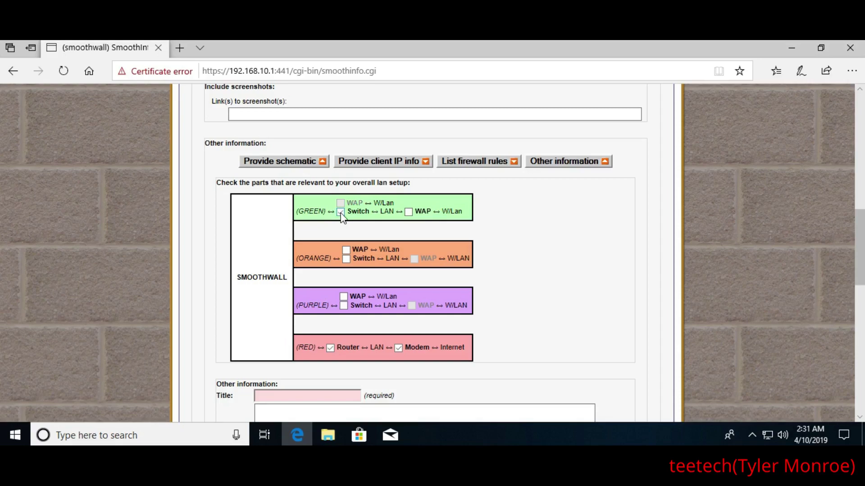
left_click(408, 213)
left_click(346, 259)
scroll(243, 224, "down", 1)
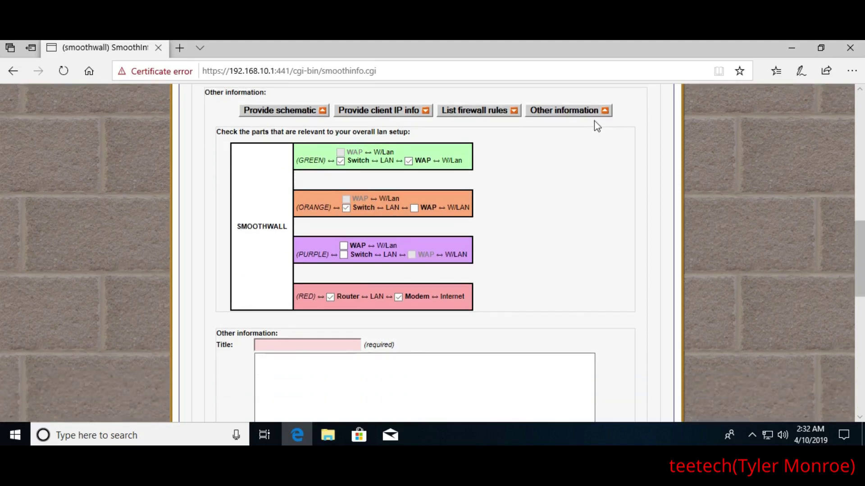
Collapse Other information and generate the SmoothInfo report, confirming the prompt
left_click(568, 117)
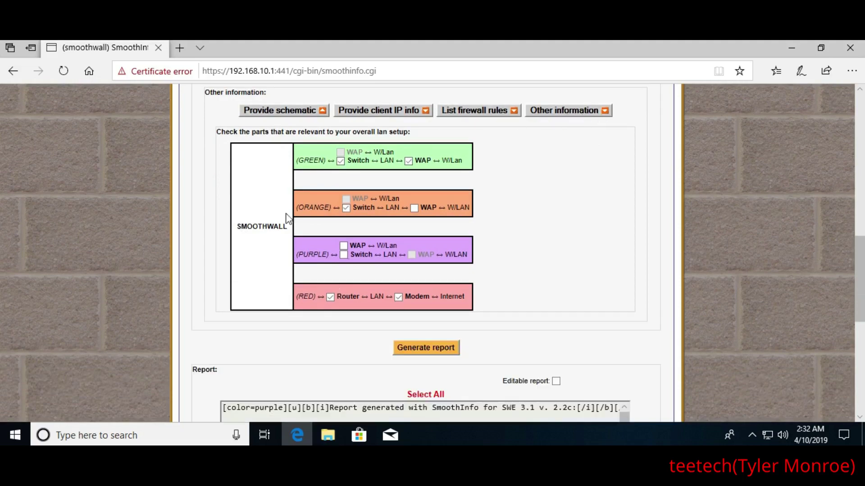
scroll(230, 244, "down", 2)
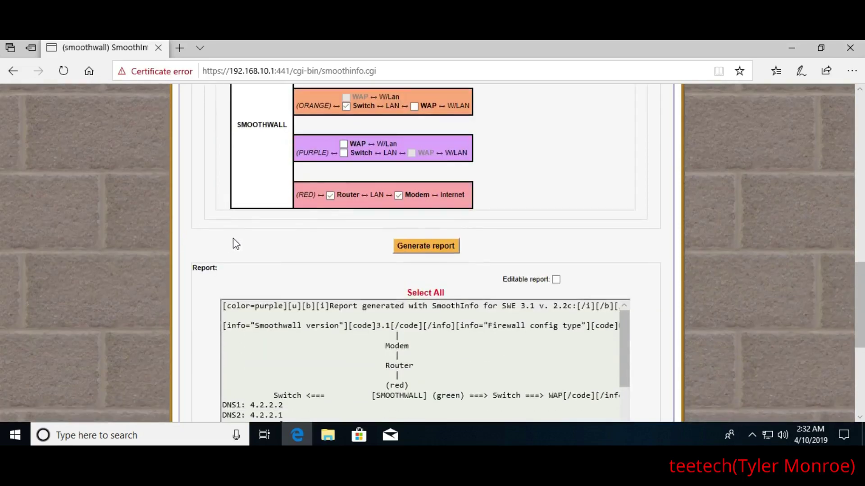
scroll(235, 244, "down", 1)
left_click(419, 194)
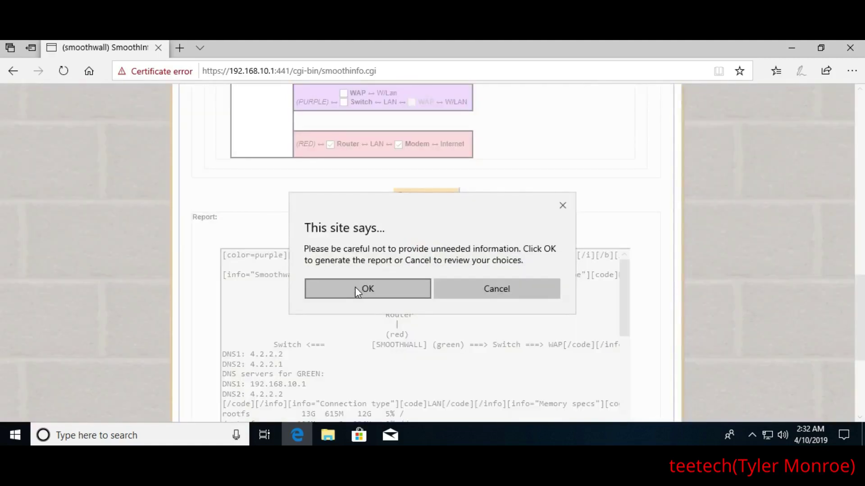
left_click(355, 287)
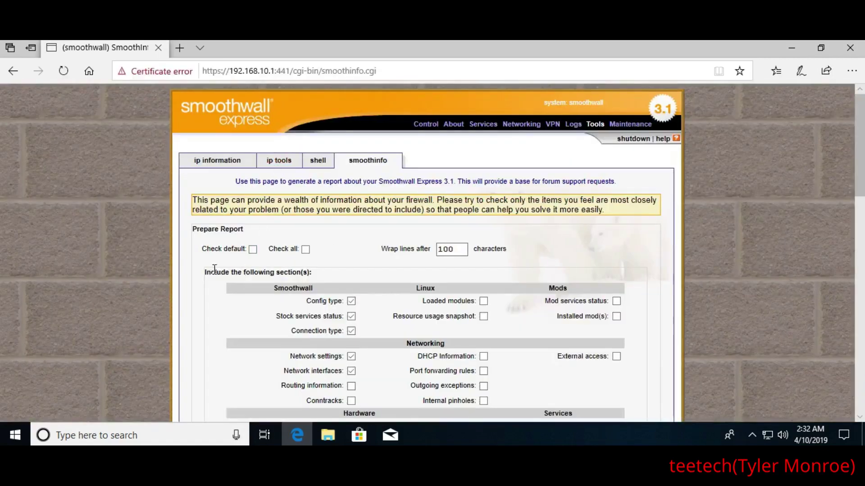
Select the entire report text, copy it, then clear the selection and return to the top
scroll(209, 267, "down", 5)
scroll(212, 265, "down", 3)
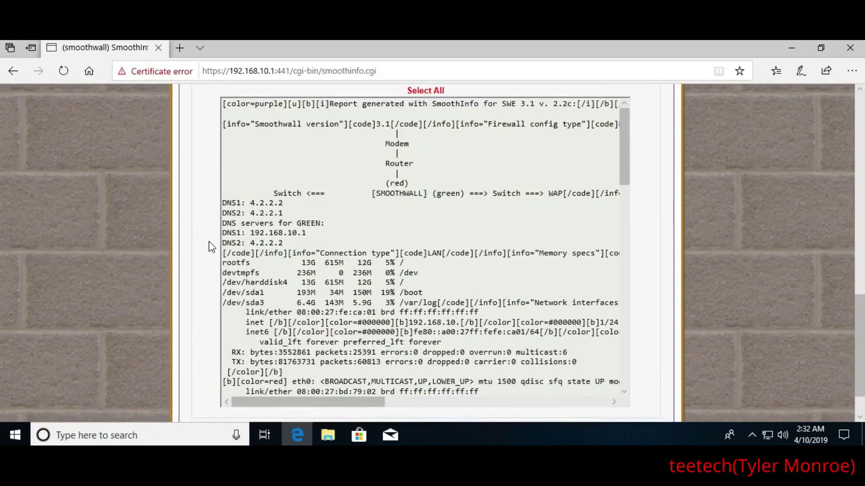
scroll(471, 230, "down", 15)
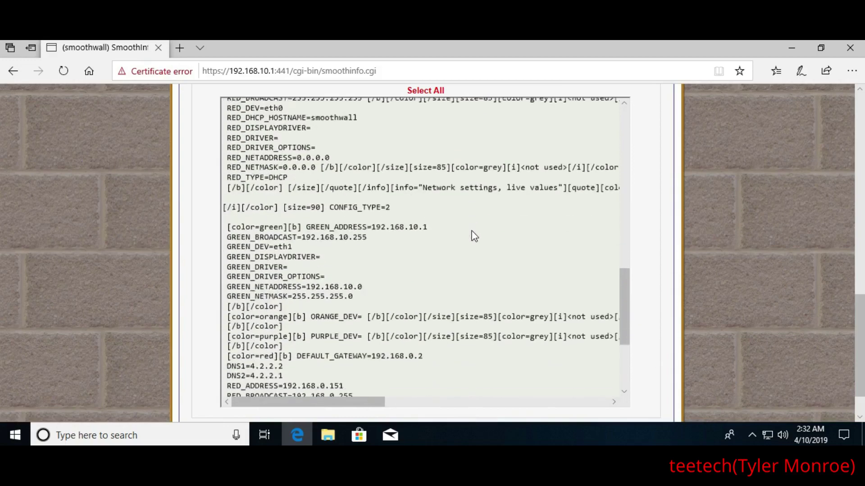
scroll(293, 265, "up", 5)
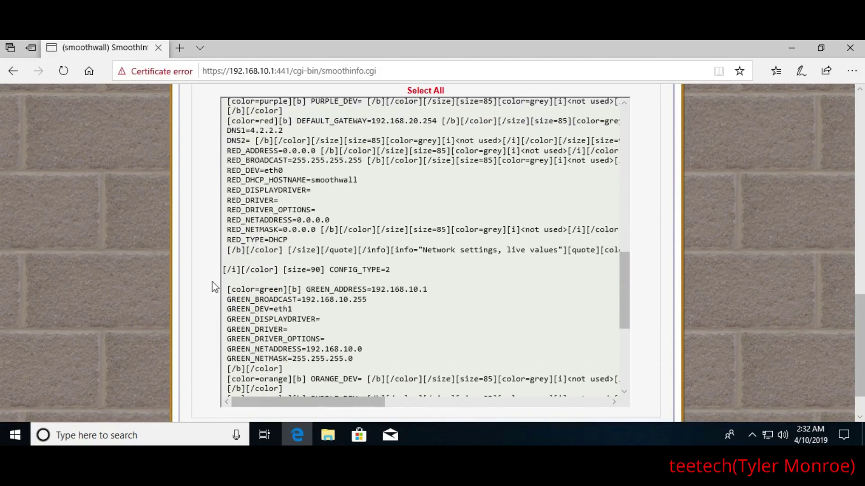
scroll(188, 290, "up", 1)
scroll(189, 290, "up", 3)
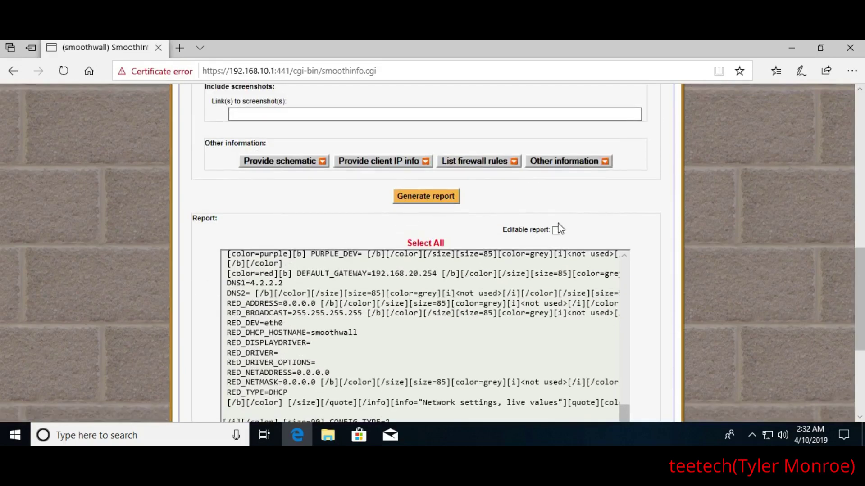
left_click(422, 243)
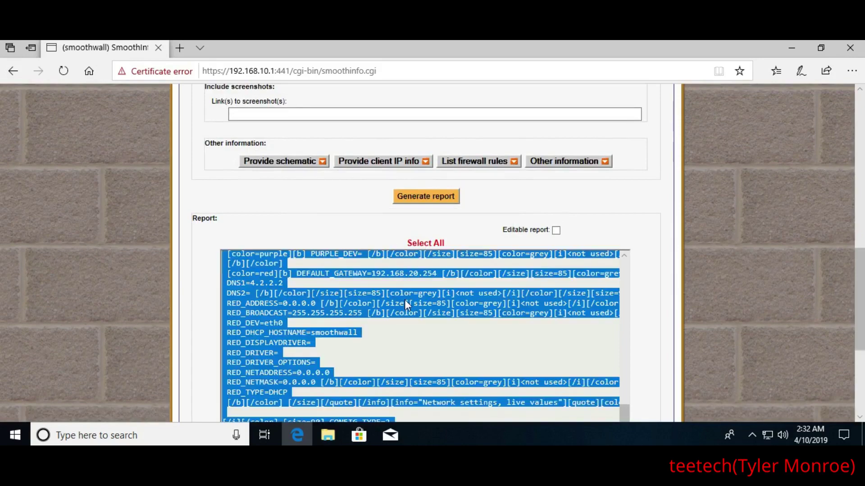
right_click(408, 300)
left_click(419, 309)
left_click(333, 220)
scroll(422, 386, "up", 8)
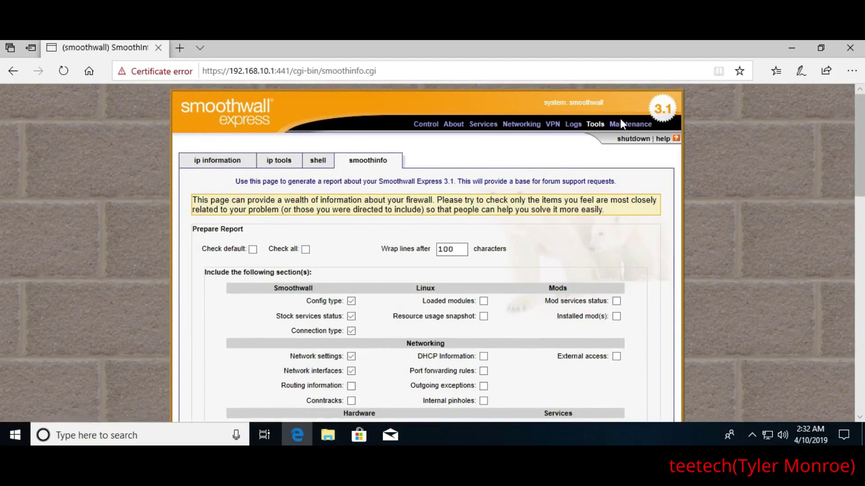
Browse the Maintenance updates, modem, SpeedTouch USB firmware and passwords pages, focusing the Dial user password
left_click(619, 128)
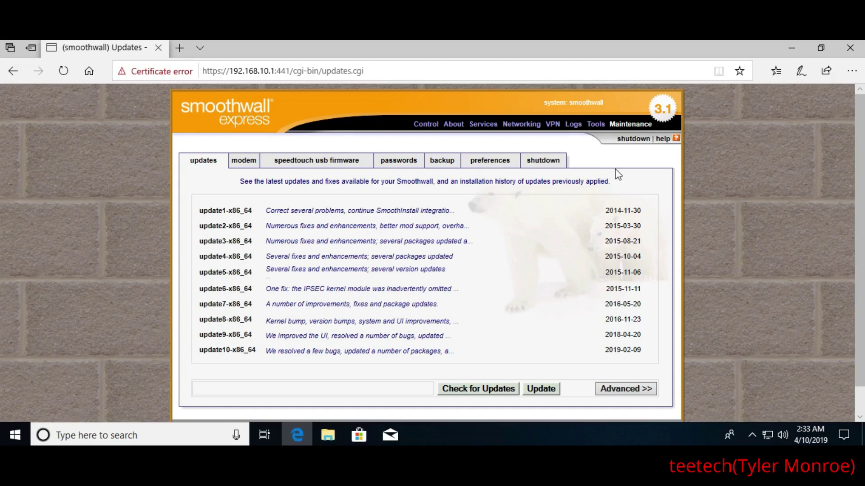
left_click(246, 162)
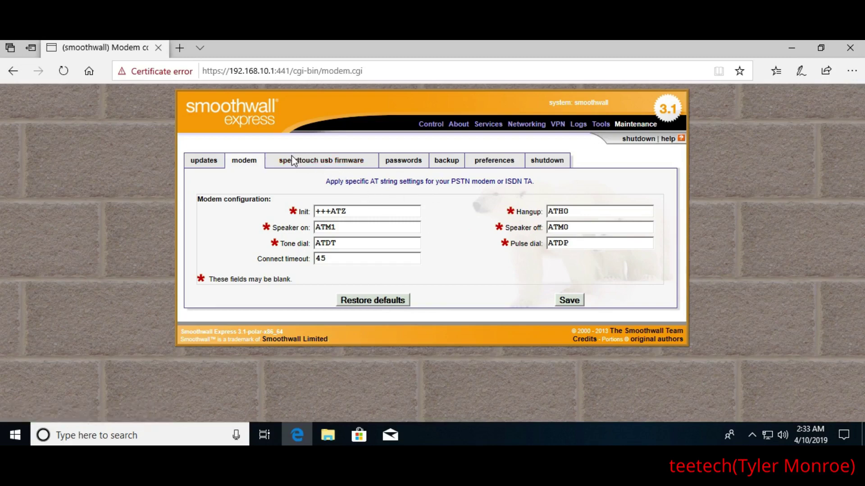
left_click(311, 165)
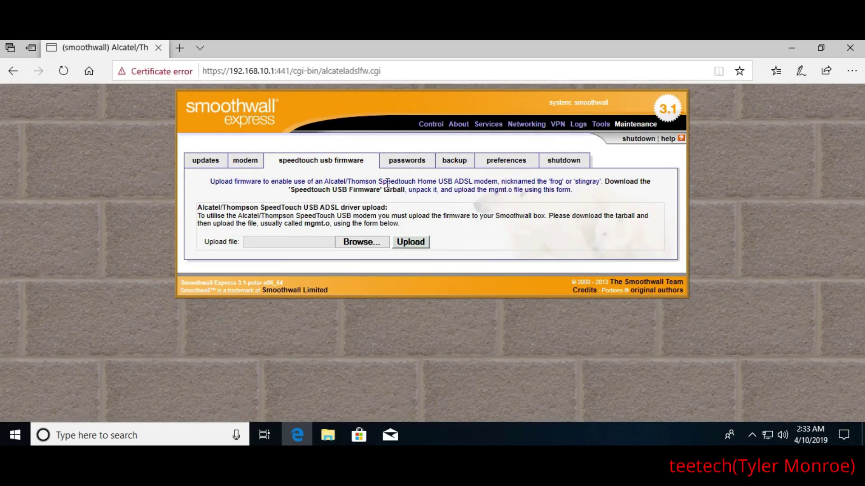
left_click(406, 162)
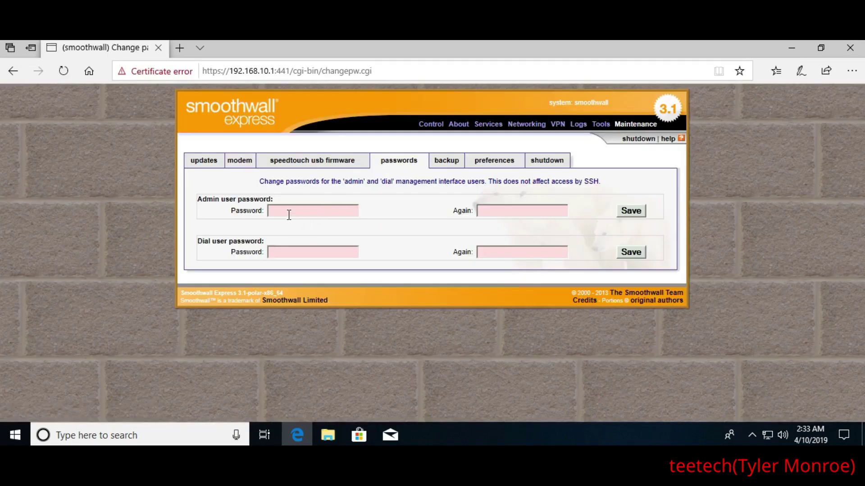
left_click(345, 251)
Create a legacy backup floppy image, then view interface preferences and the reboot/shutdown page
left_click(444, 162)
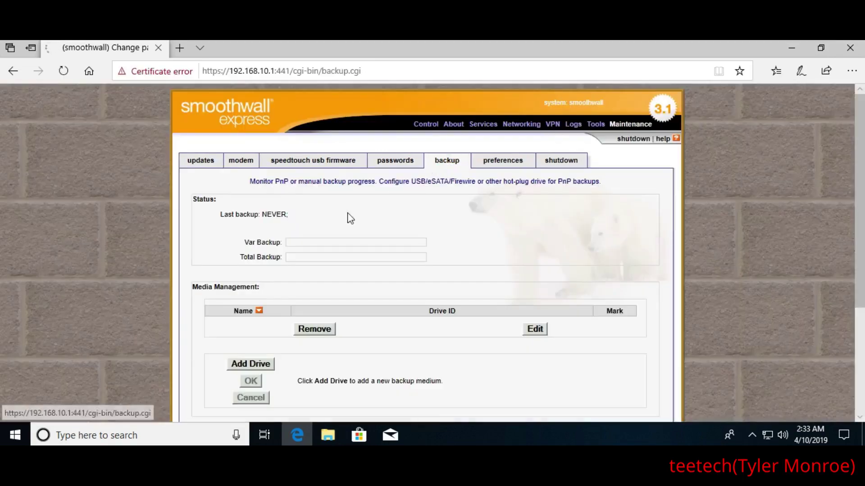
scroll(225, 251, "down", 1)
scroll(202, 238, "down", 4)
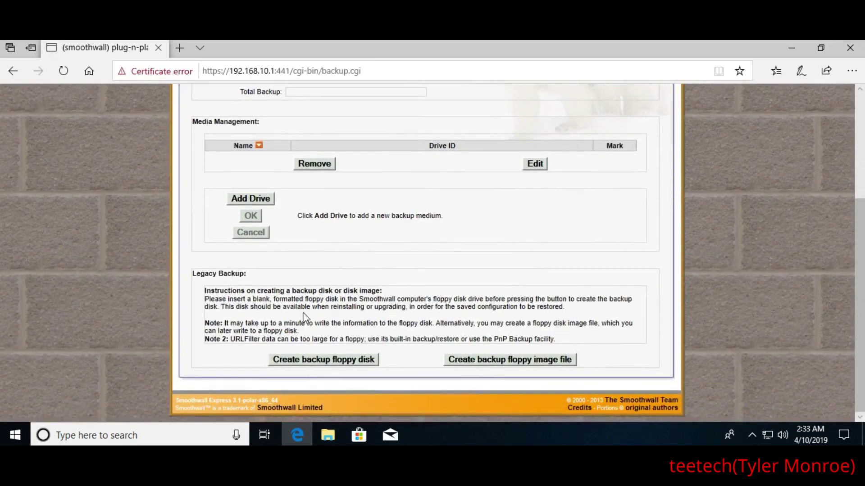
left_click(468, 360)
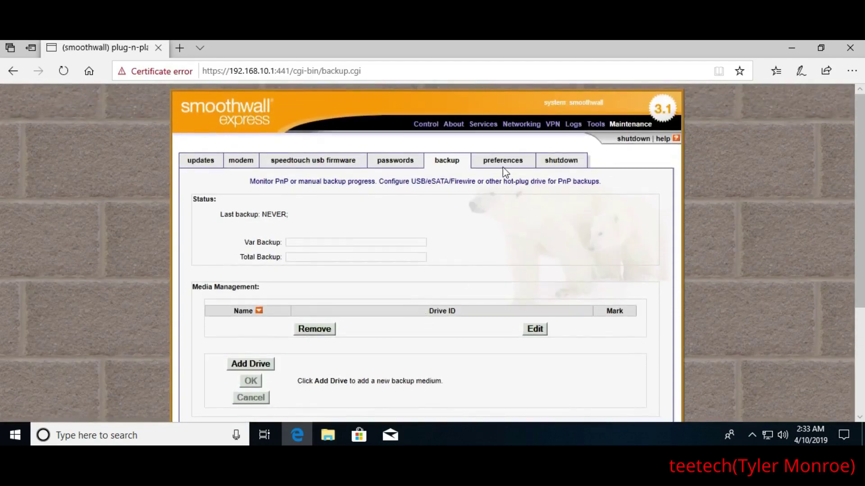
left_click(499, 165)
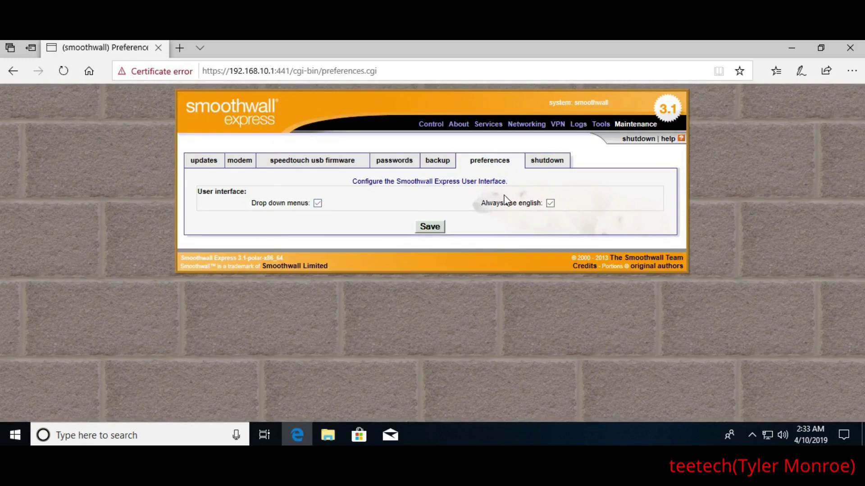
left_click(545, 163)
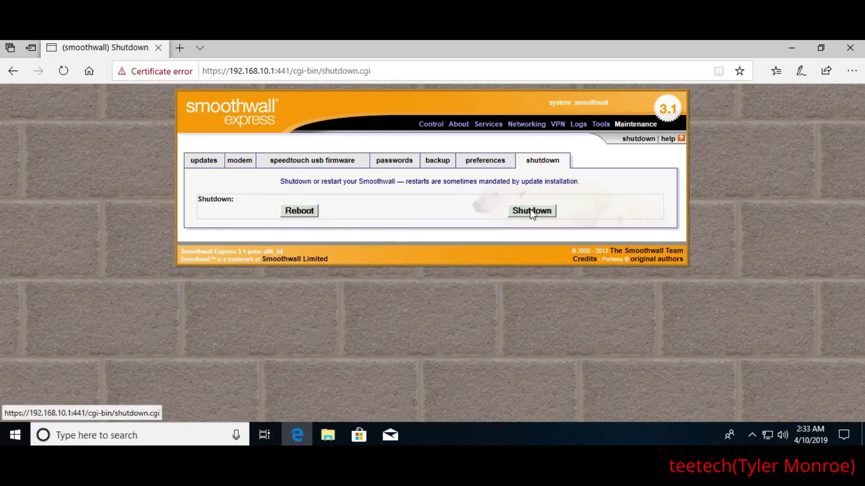
mouse_move(433, 131)
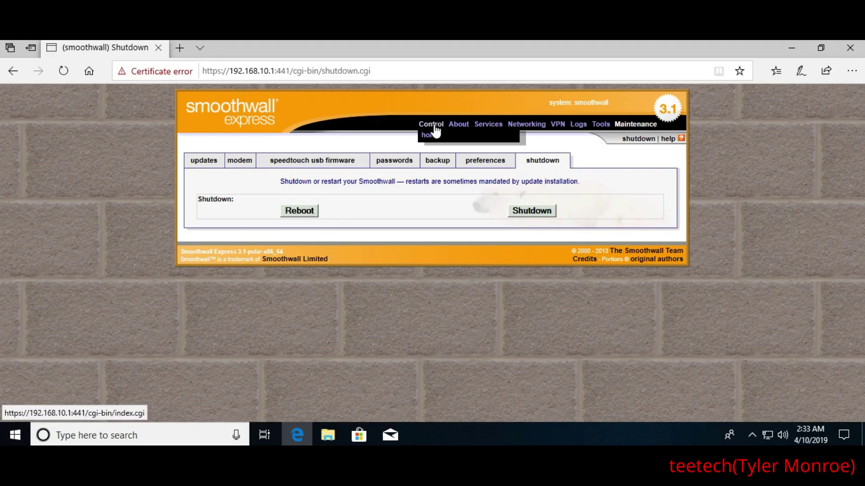
Return to the home status page, then read and close its help popup, bypassing the certificate warning
left_click(429, 124)
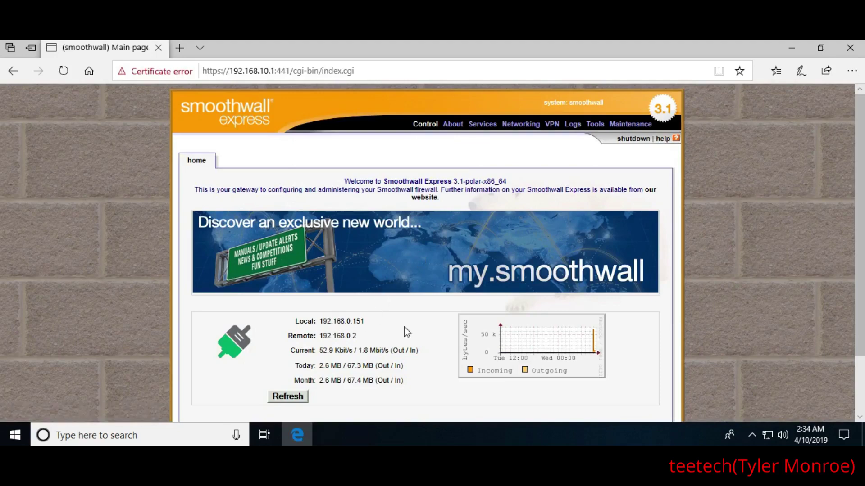
left_click(664, 143)
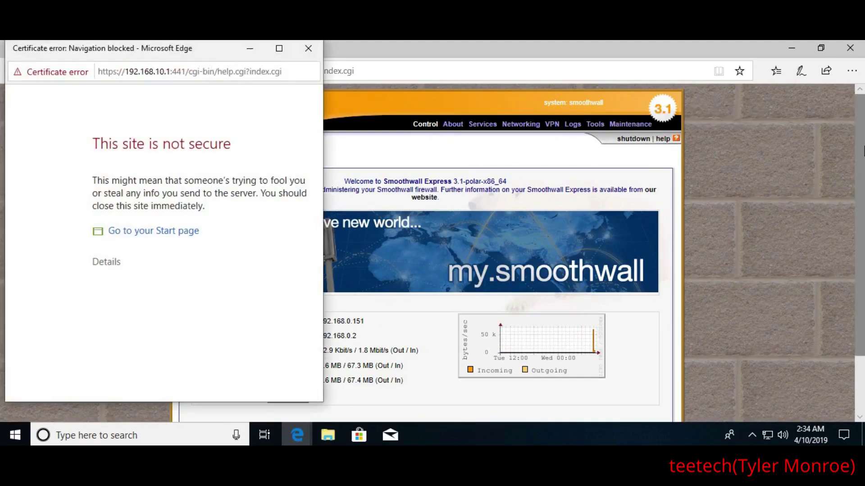
left_click(100, 263)
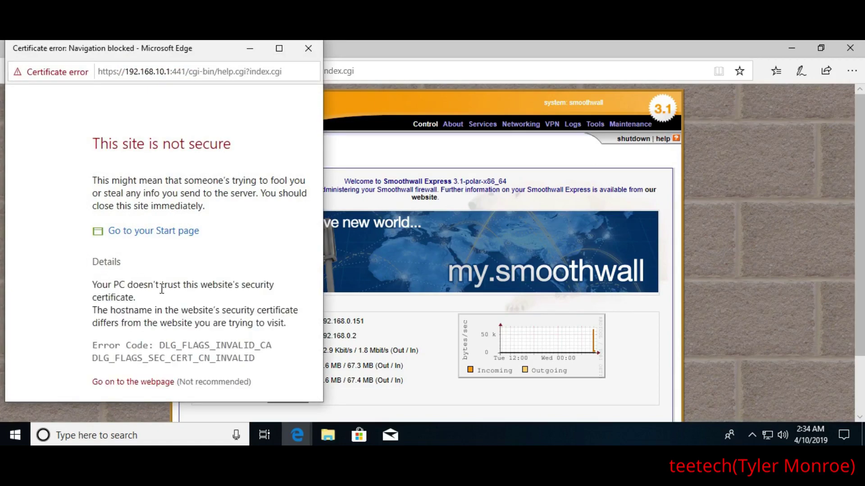
left_click(120, 382)
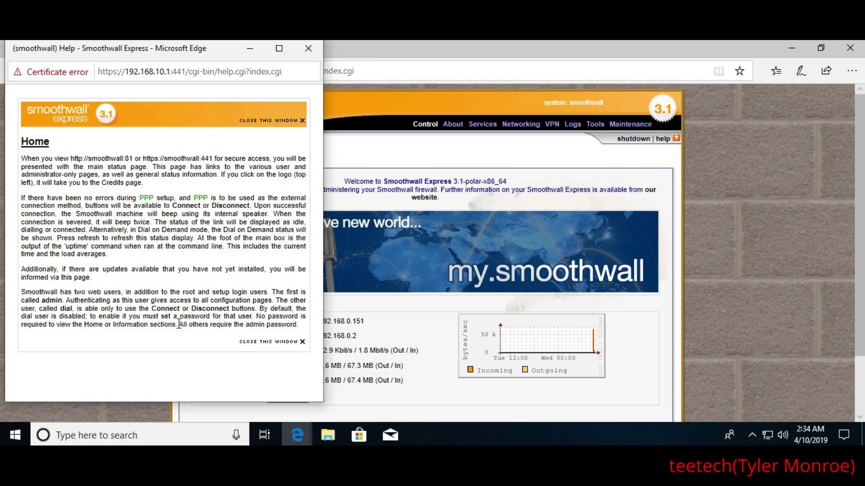
left_click(306, 49)
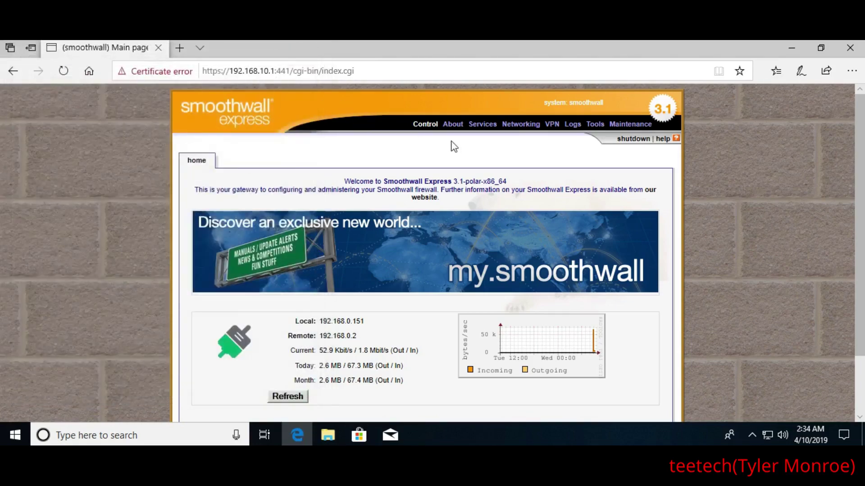
mouse_move(482, 127)
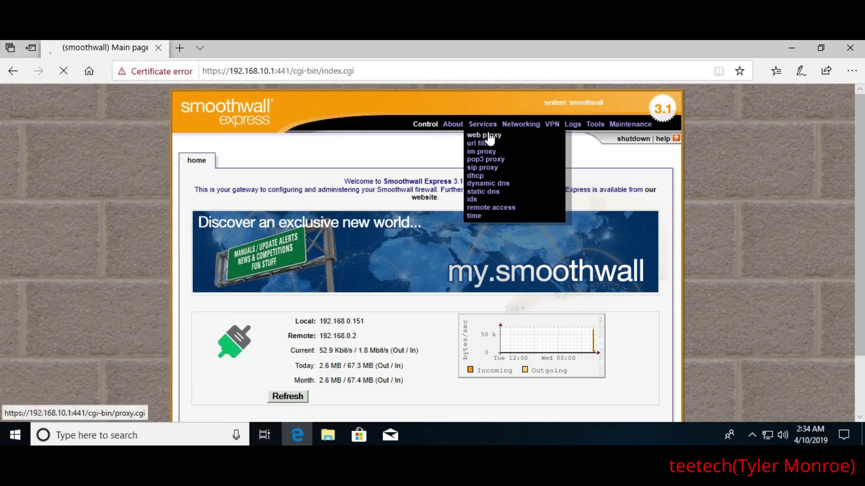
left_click(488, 134)
left_click(667, 139)
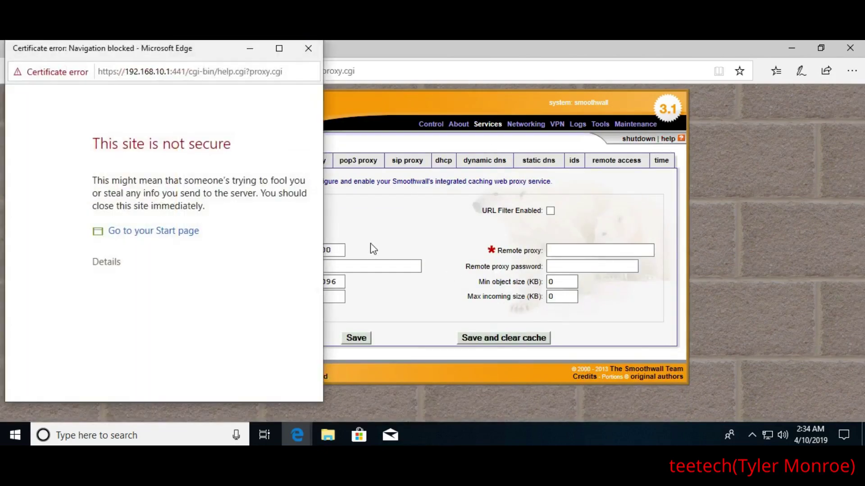
left_click(108, 263)
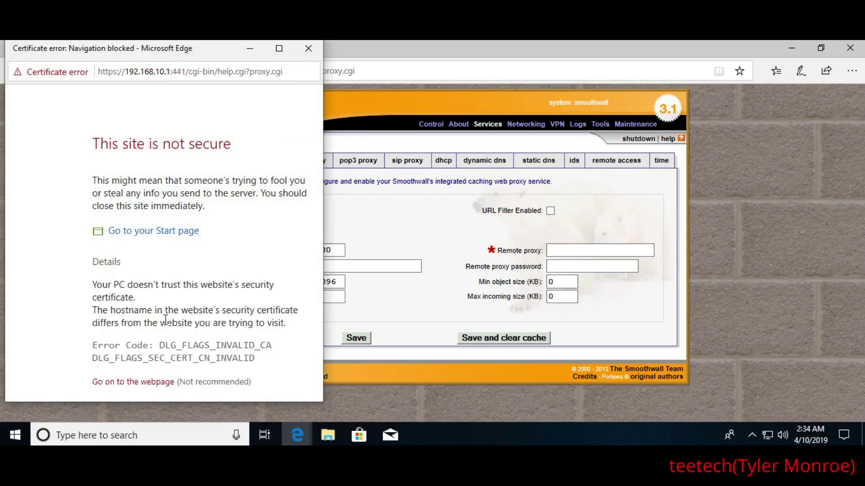
left_click(162, 383)
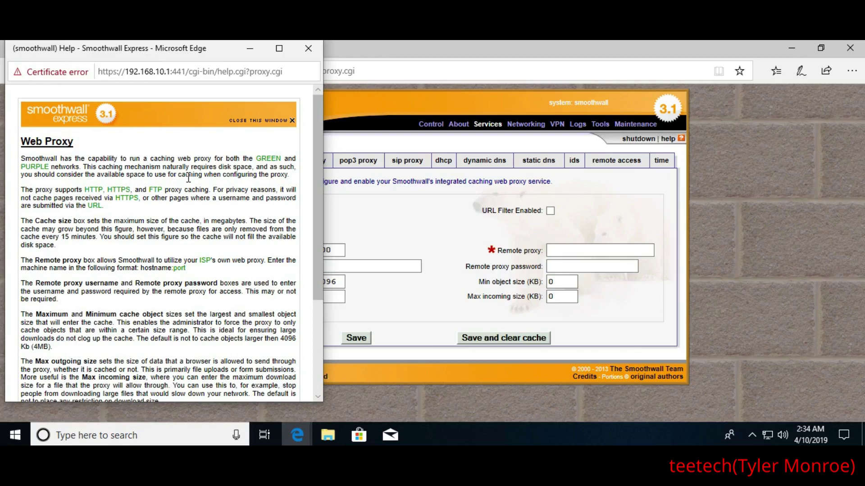
scroll(189, 219, "down", 1)
scroll(189, 219, "down", 2)
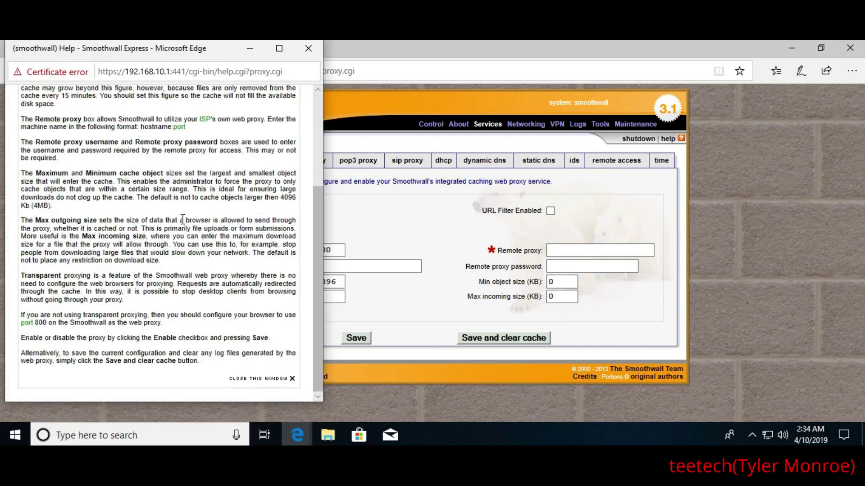
scroll(241, 129, "up", 3)
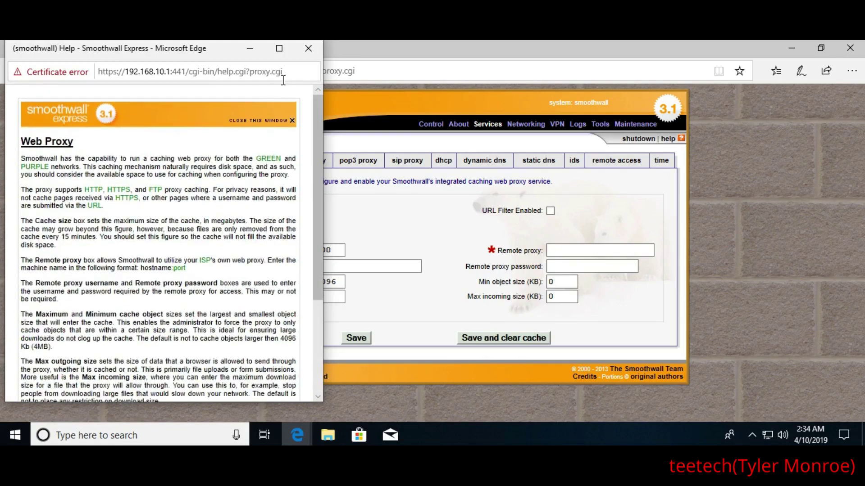
left_click(308, 48)
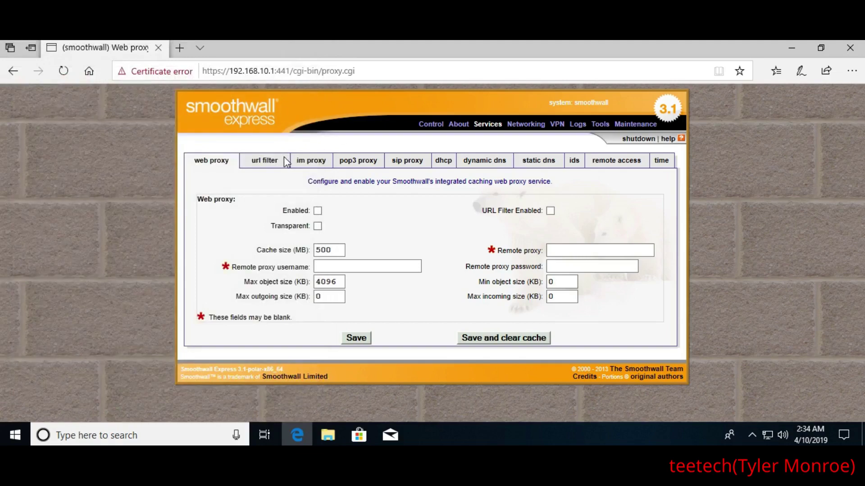
left_click(431, 123)
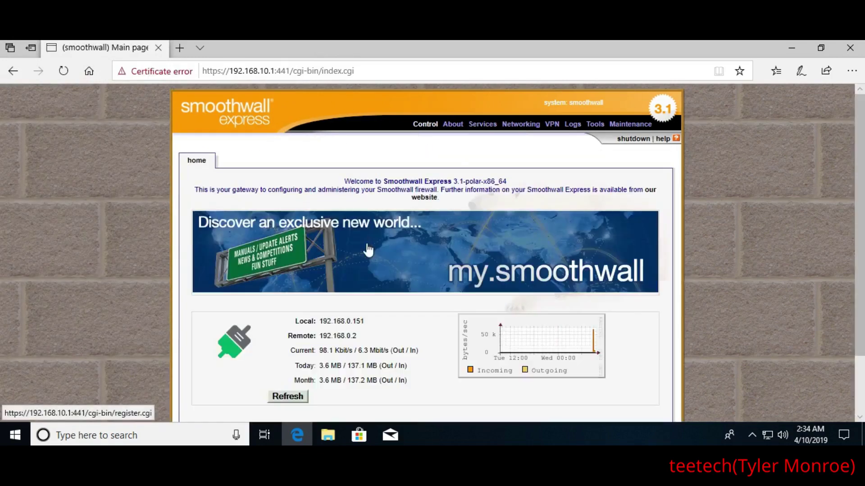